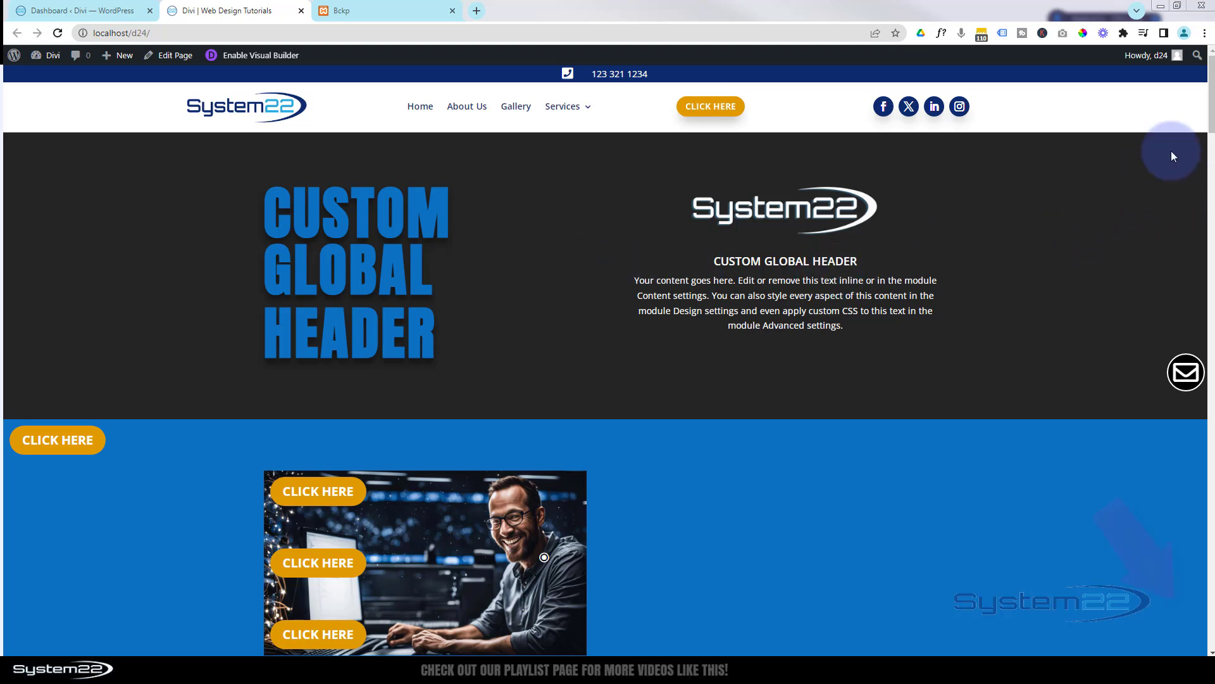
# - Look through the Divi site's home page from the contact form and footer back up to the header
pyautogui.moveTo(1211, 107); pyautogui.dragTo(1210, 626)
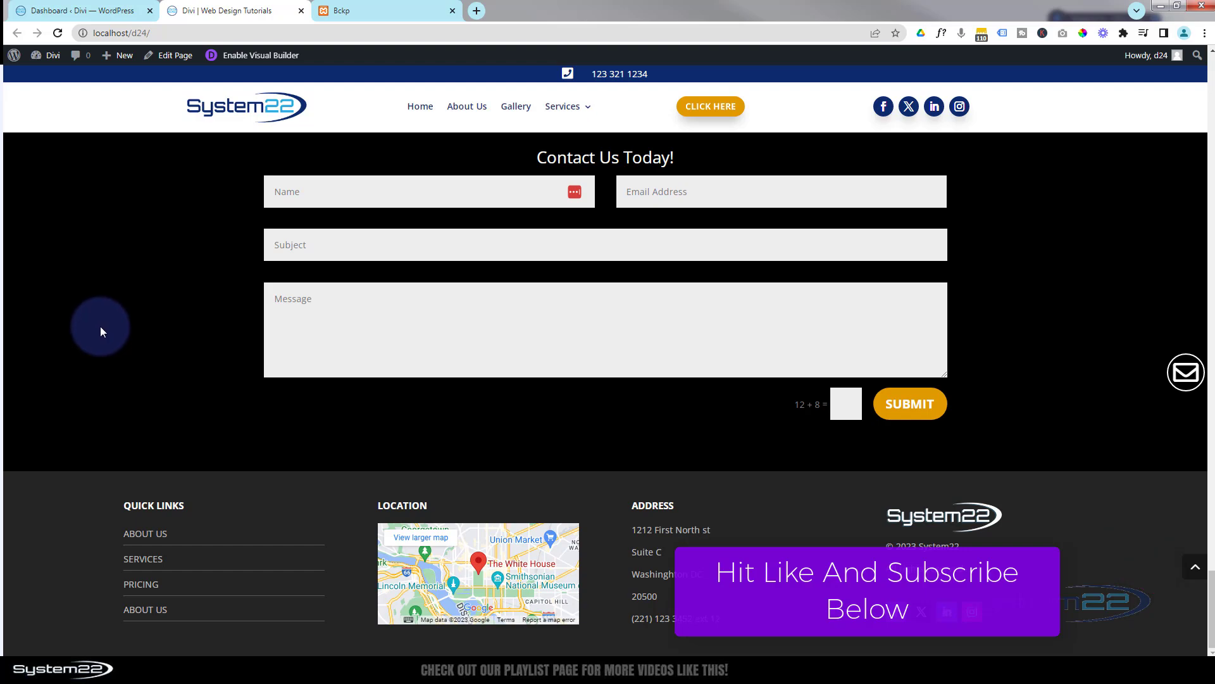
pyautogui.scroll(5, 112, 352)
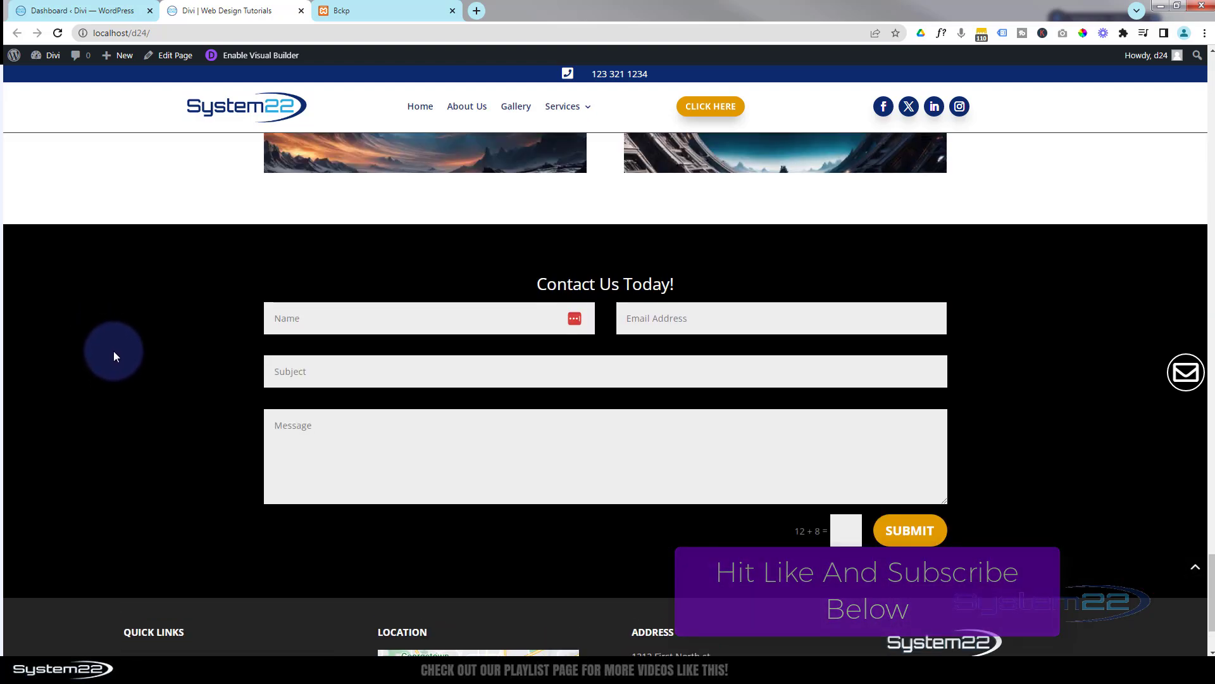
pyautogui.scroll(15, 112, 351)
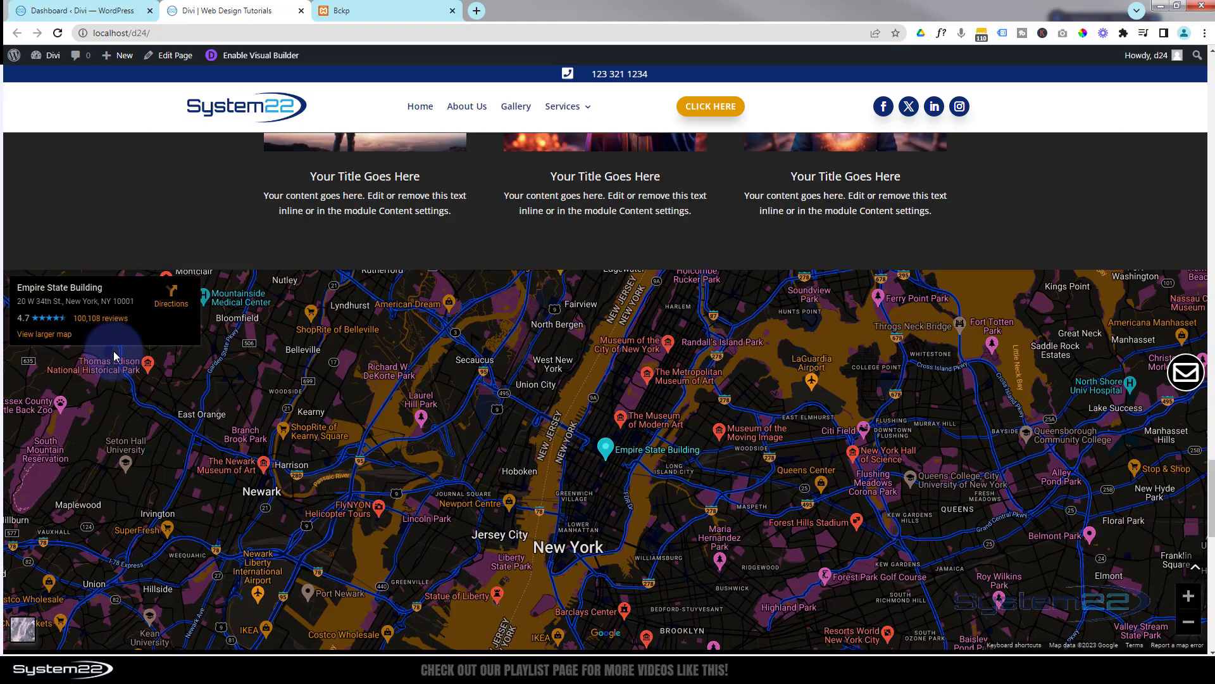
pyautogui.scroll(12, 112, 350)
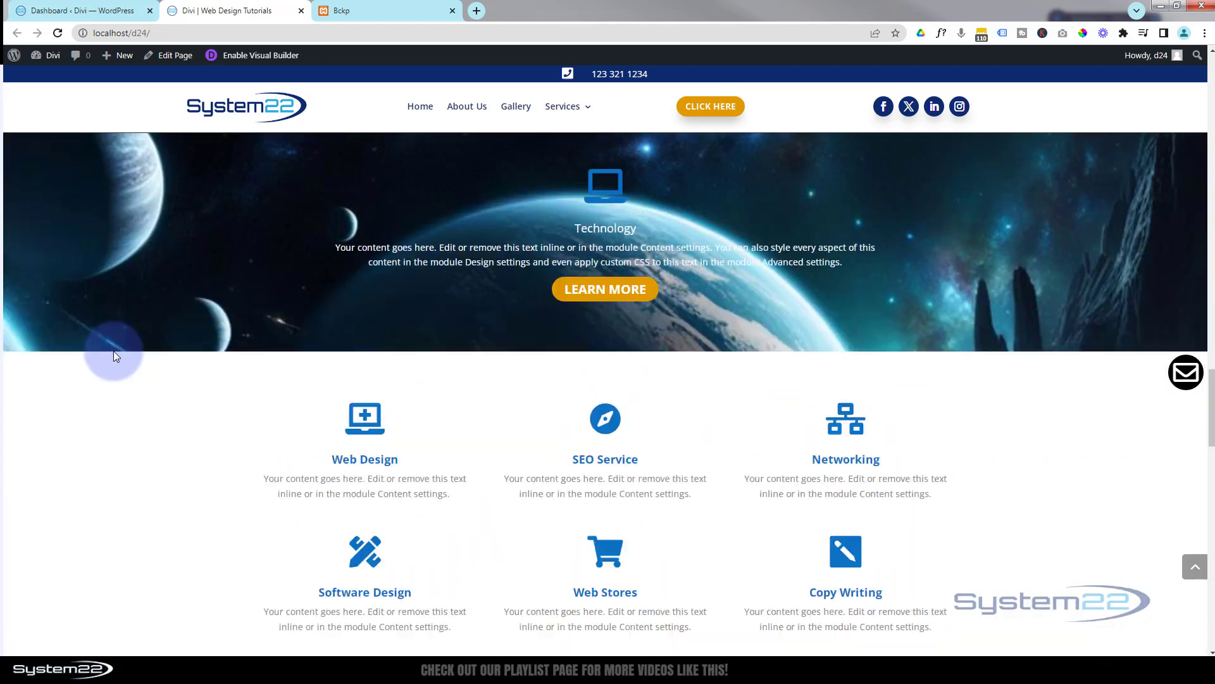
pyautogui.scroll(18, 113, 352)
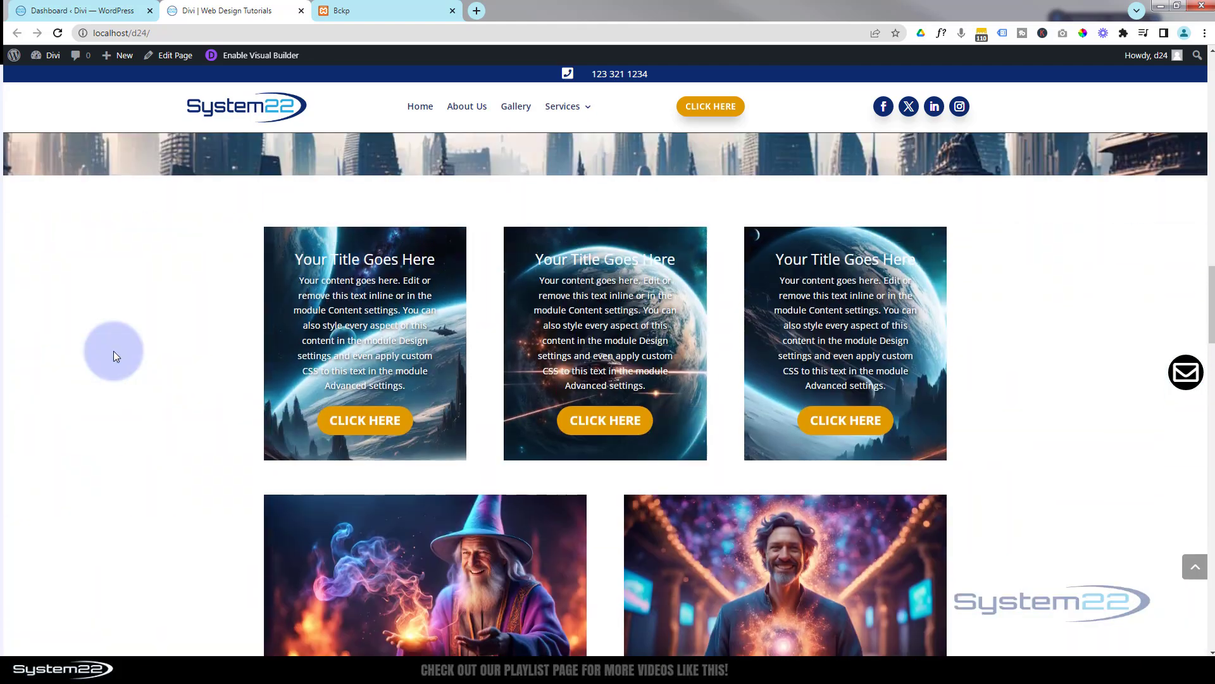
pyautogui.scroll(18, 114, 355)
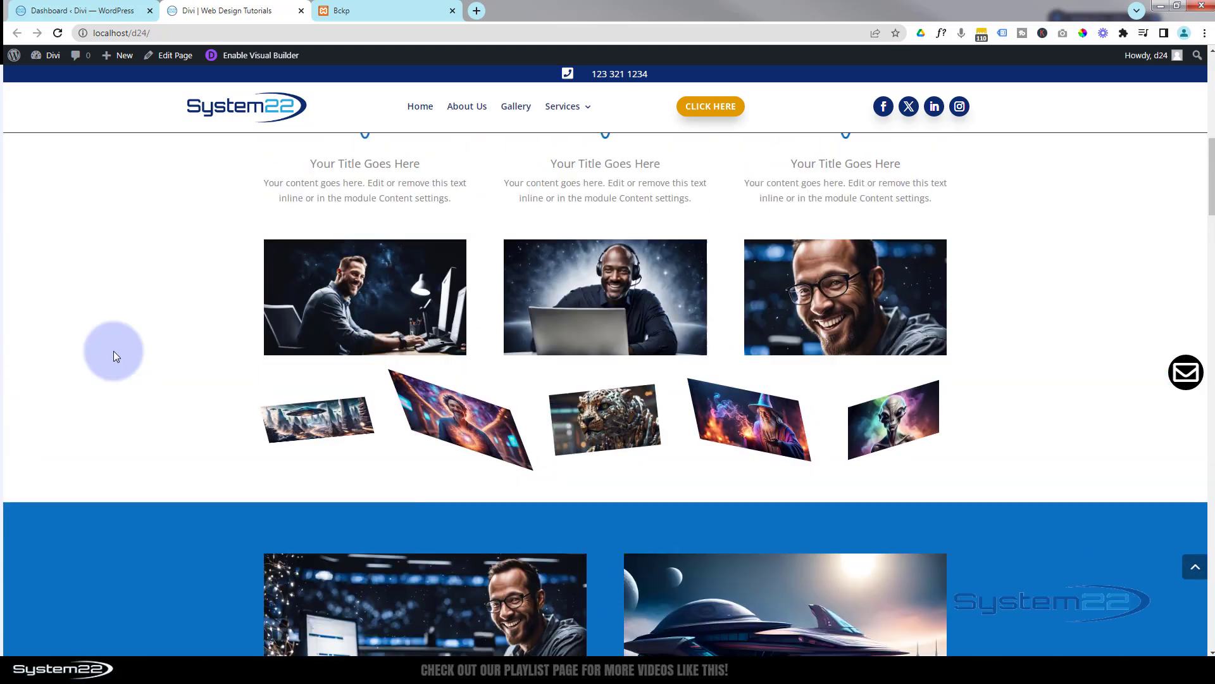
pyautogui.scroll(3, 113, 355)
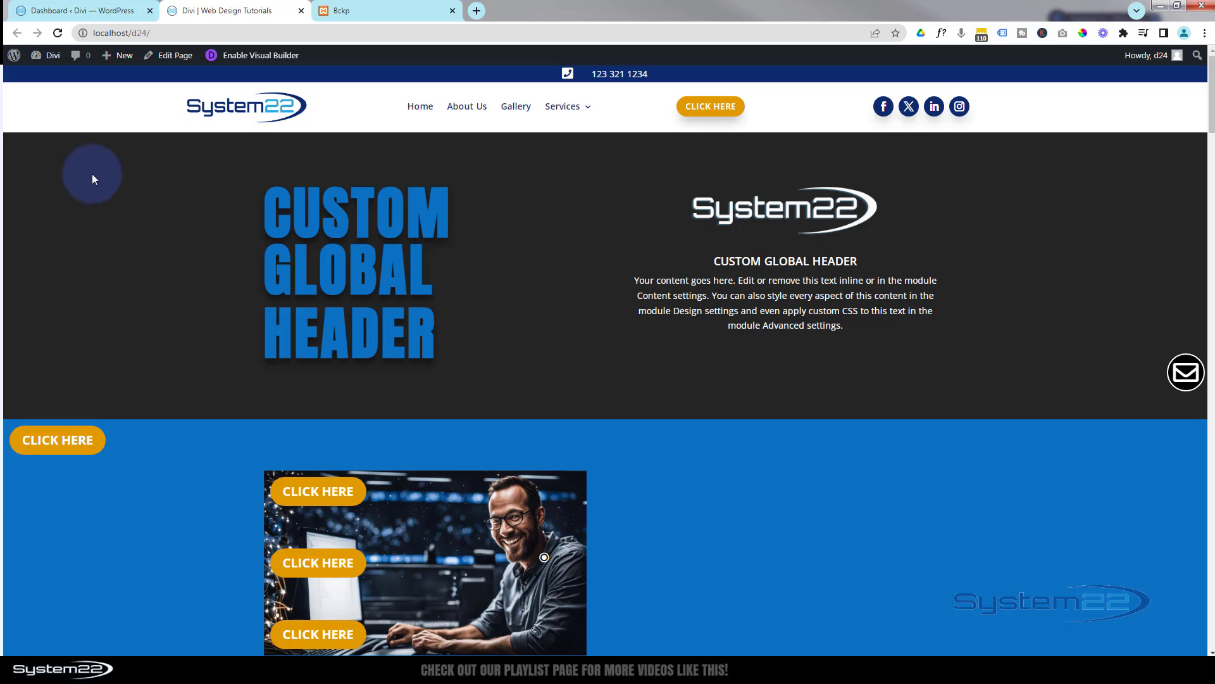
# - Check the installed plugins in the Divi site's WordPress dashboard and open WPvivid's Backup & Restore page
pyautogui.click(92, 11)
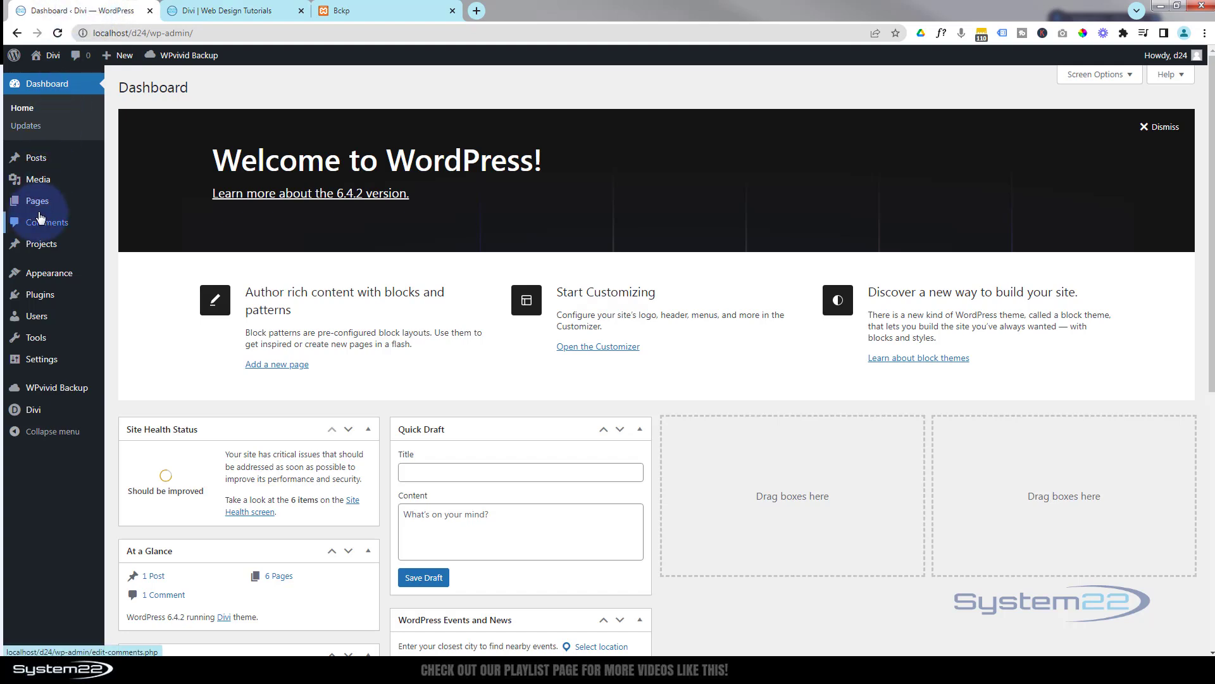
pyautogui.click(43, 302)
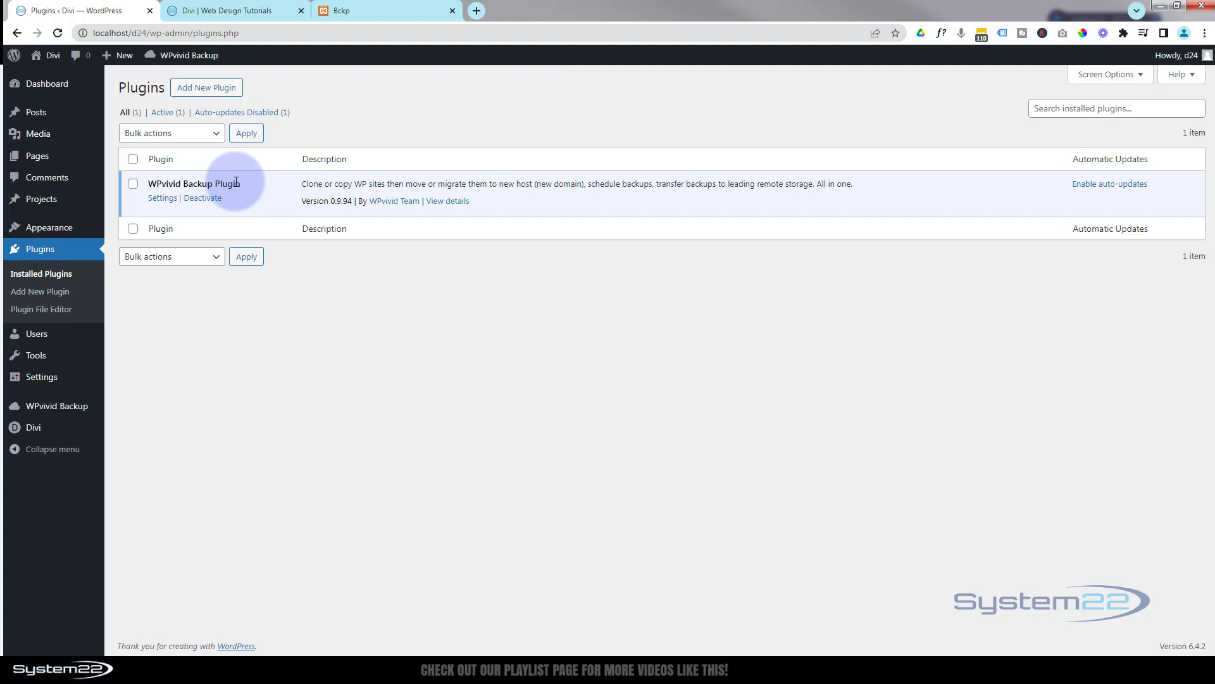
pyautogui.moveTo(52, 407)
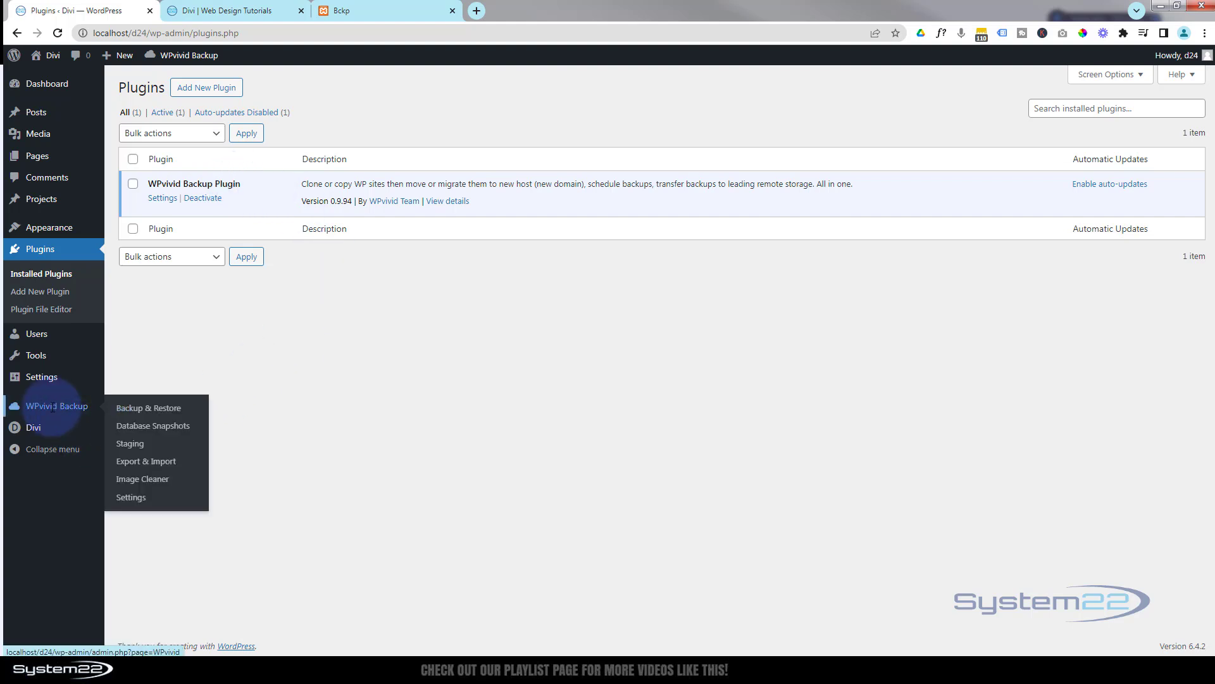
pyautogui.click(149, 409)
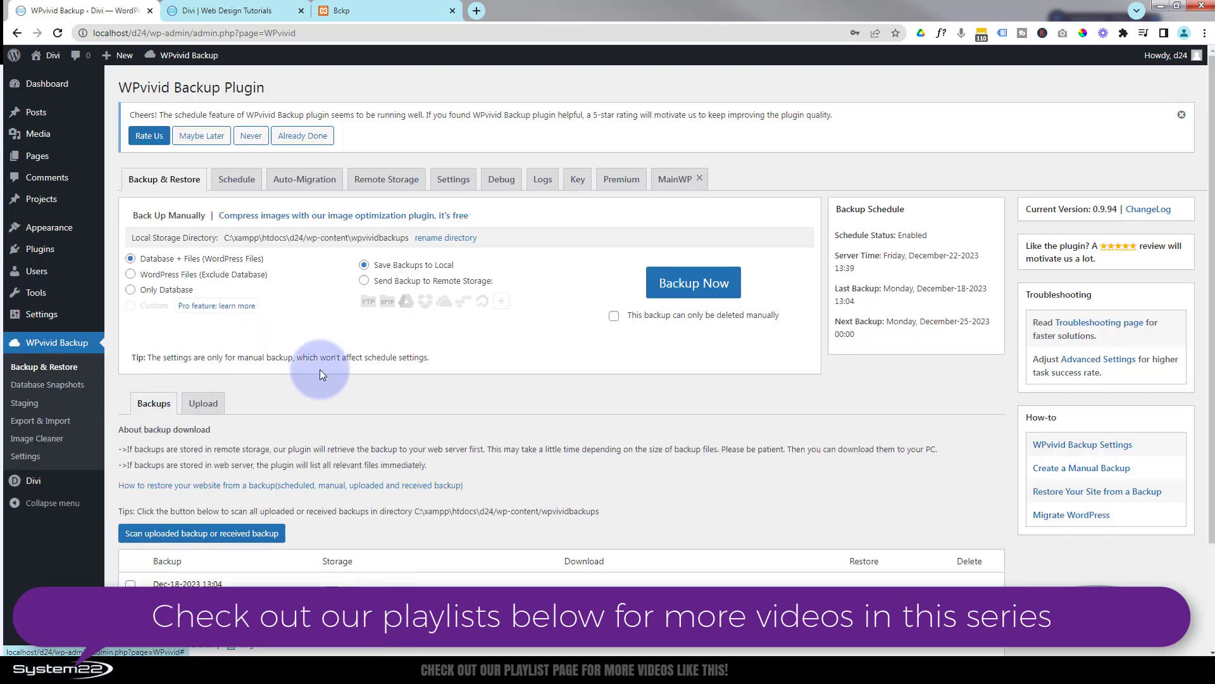
# - Review WPvivid's schedule settings and its list of existing backups
pyautogui.click(245, 184)
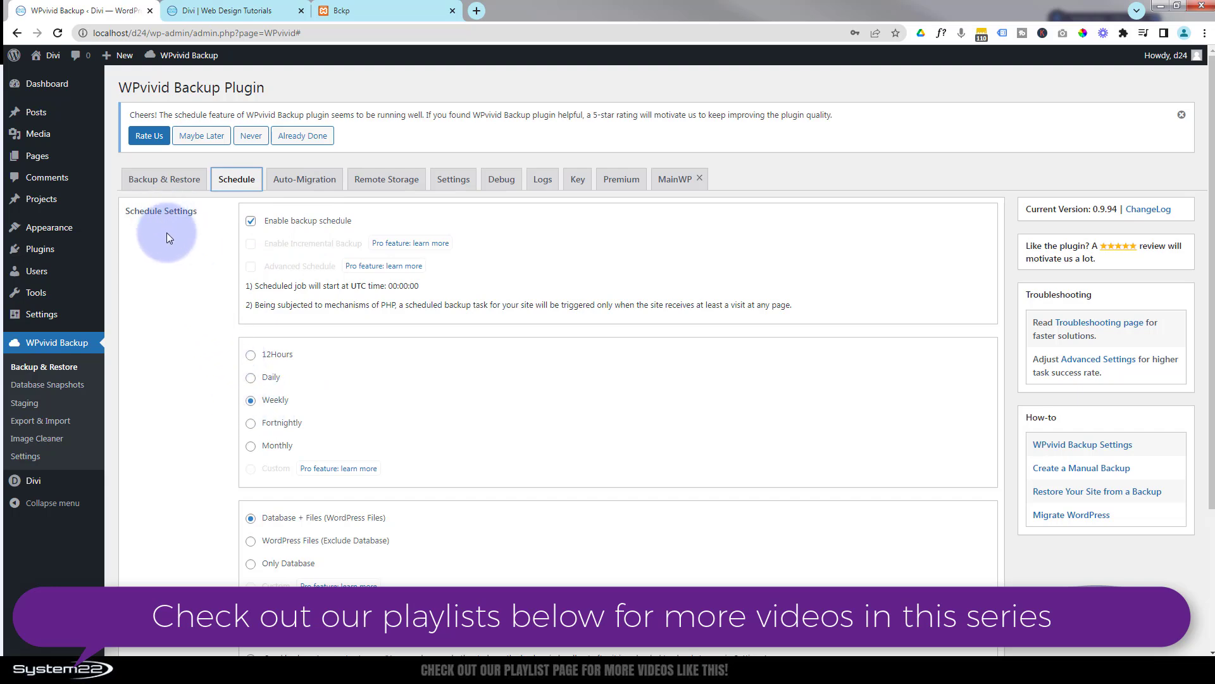
pyautogui.click(170, 181)
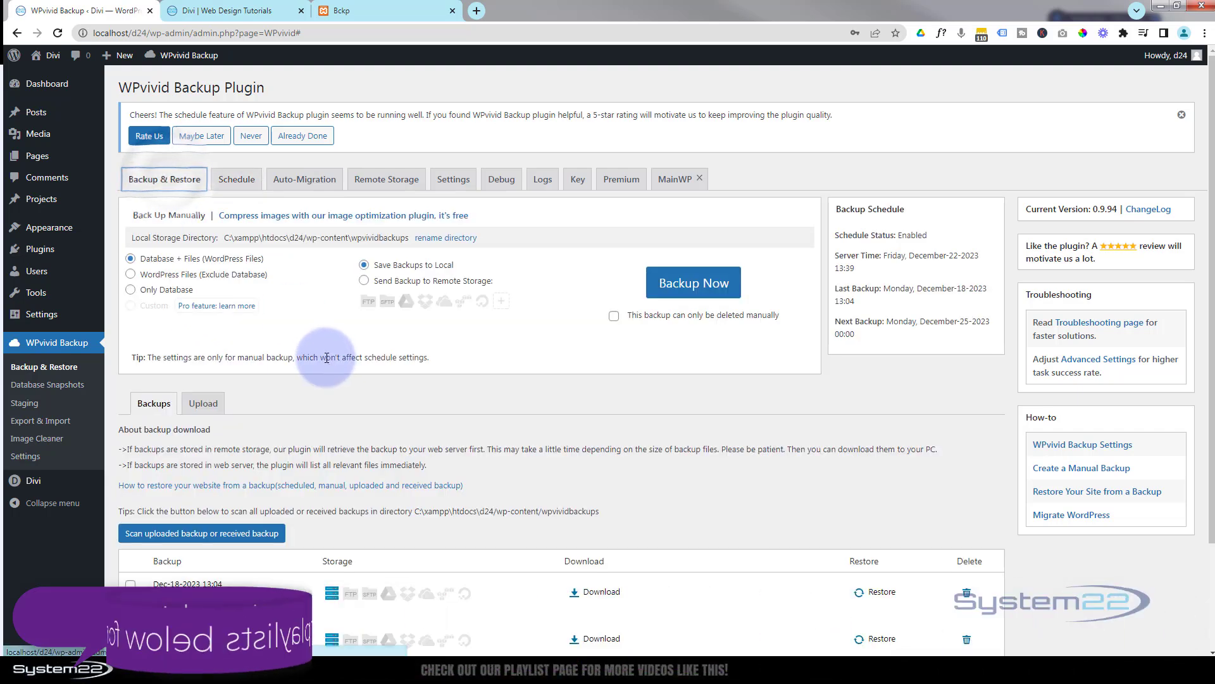
pyautogui.scroll(-3, 229, 456)
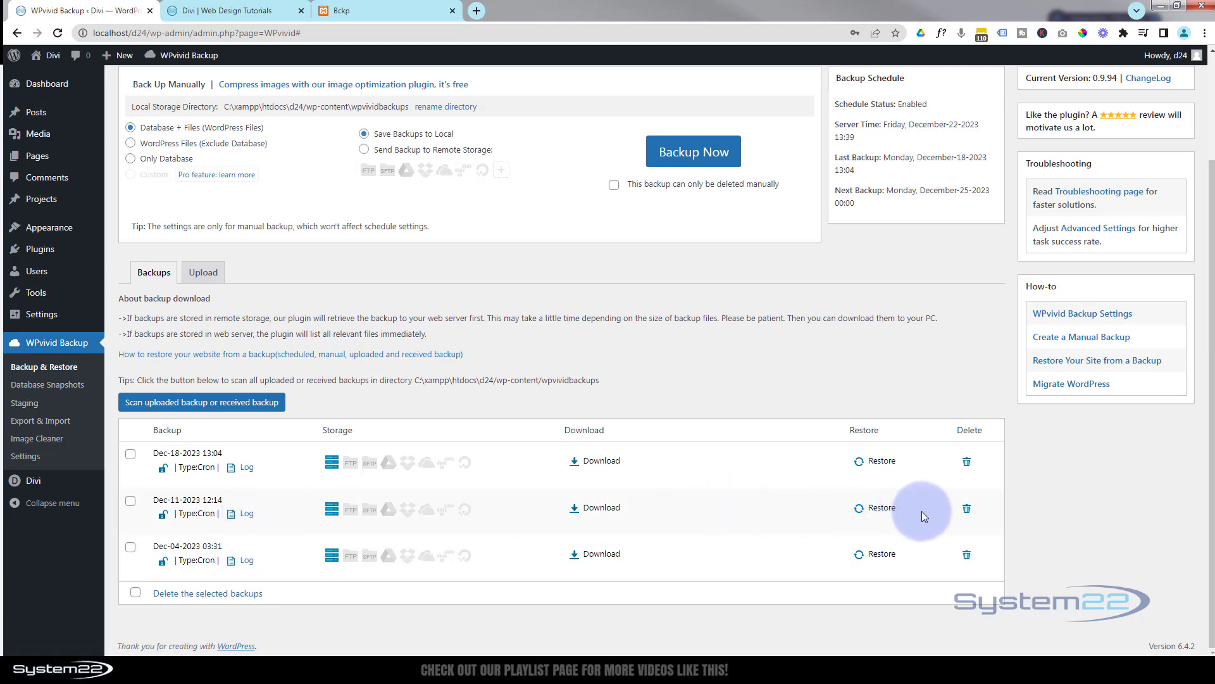
pyautogui.scroll(3, 411, 552)
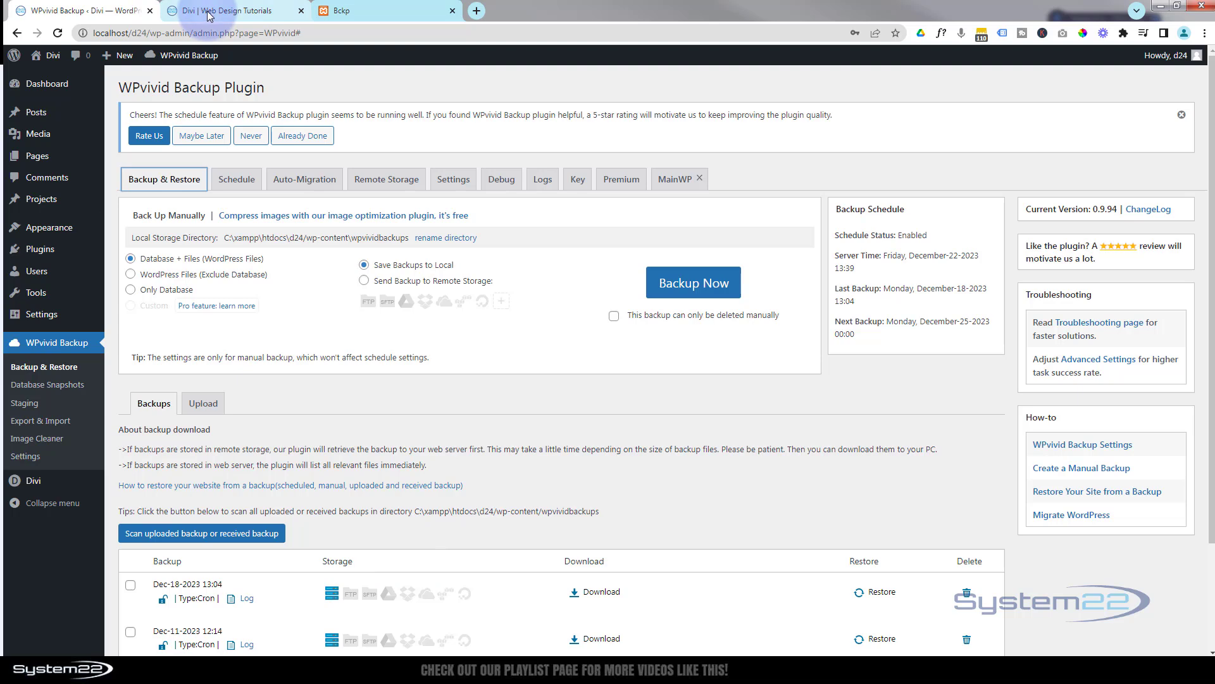
# - View the front page of the Bckp site, and return to the WPvivid page of the Divi site
pyautogui.click(361, 10)
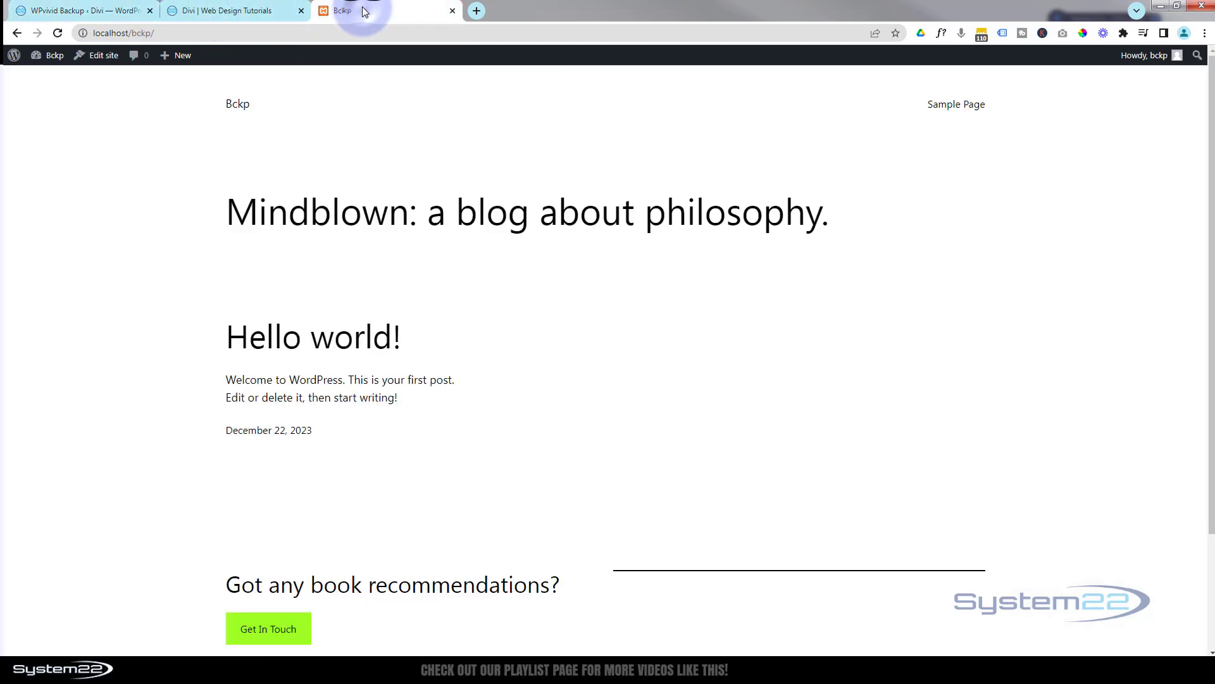
pyautogui.moveTo(247, 10)
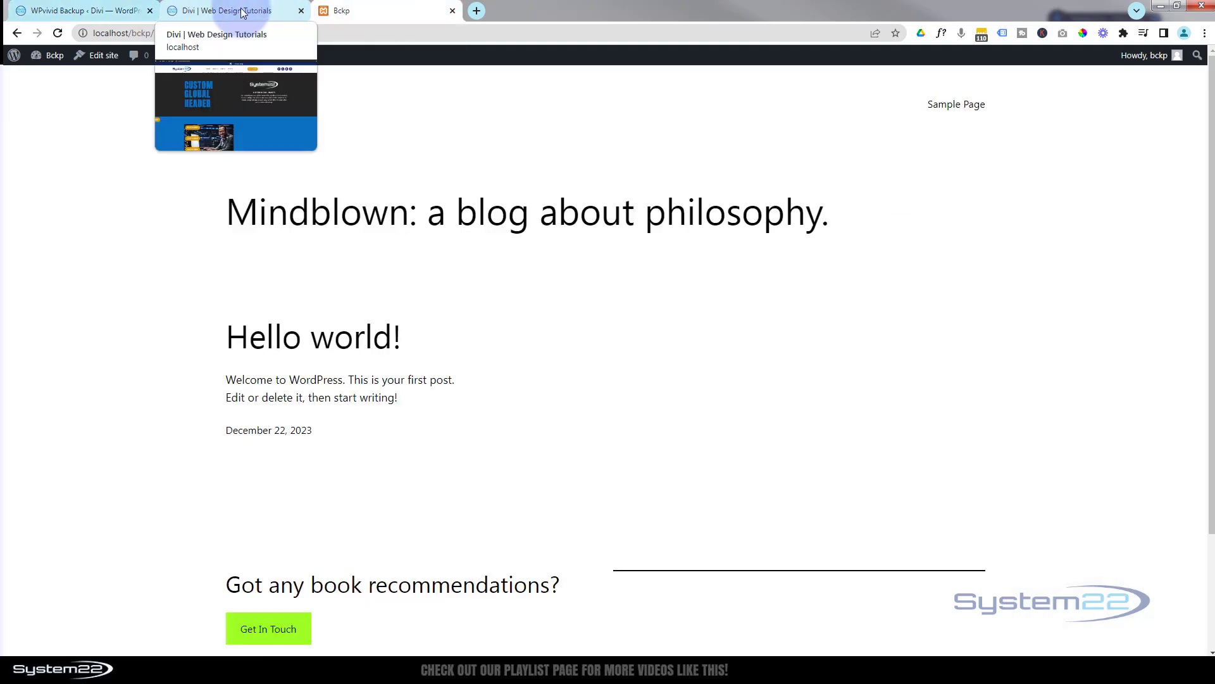
pyautogui.click(93, 12)
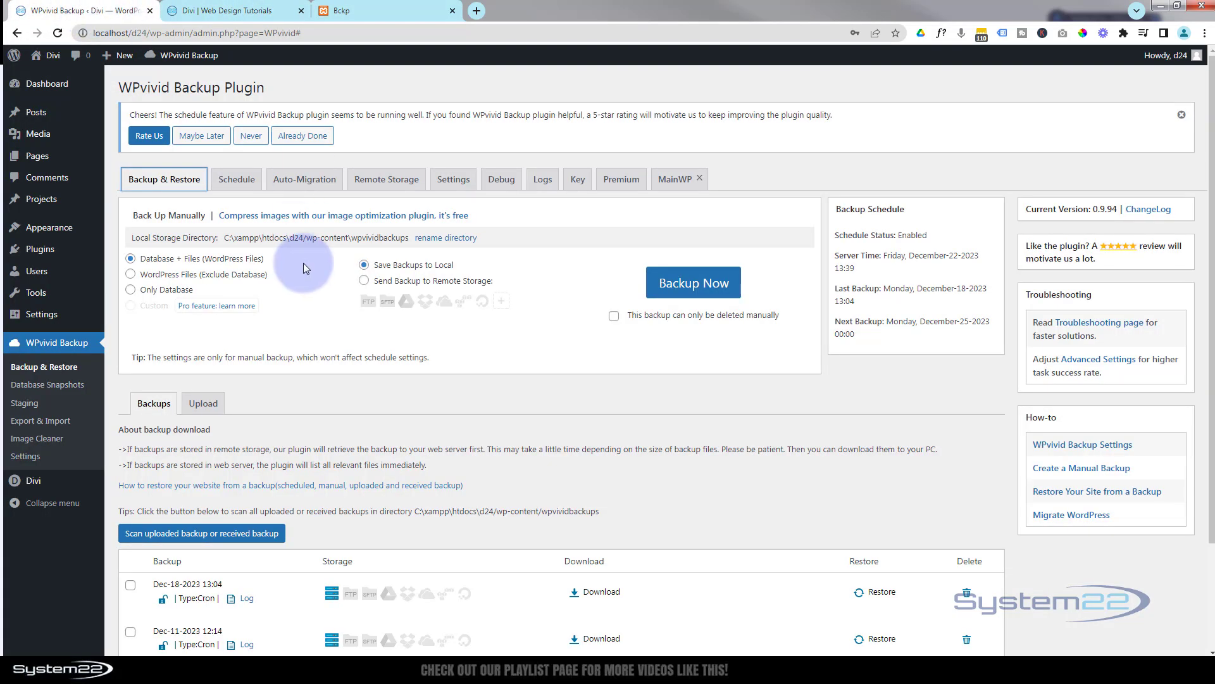
# - Search the WordPress plugin directory for wpvivid
pyautogui.click(46, 252)
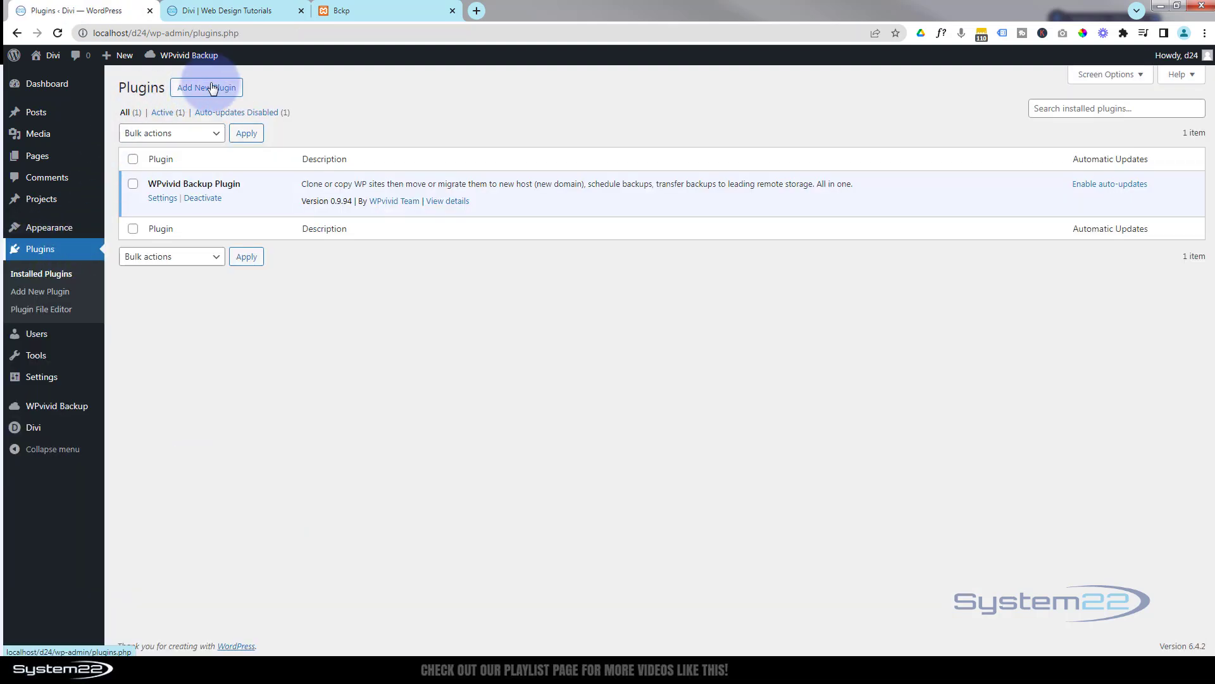
pyautogui.click(213, 93)
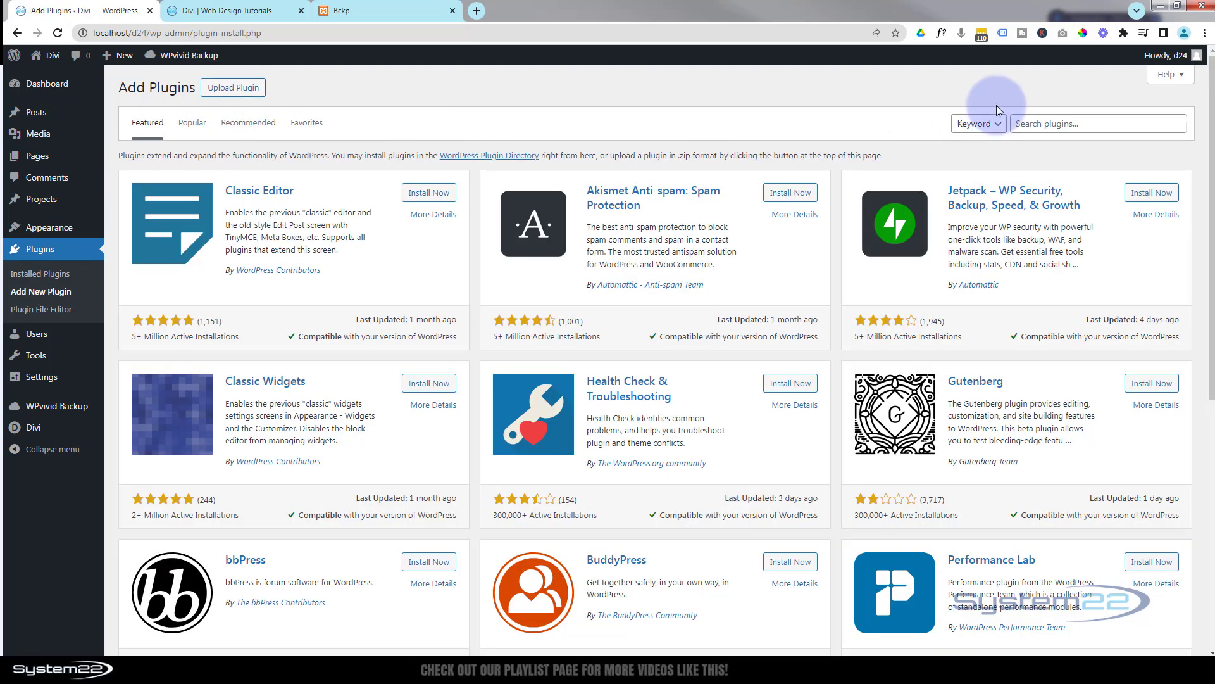
pyautogui.click(1038, 123)
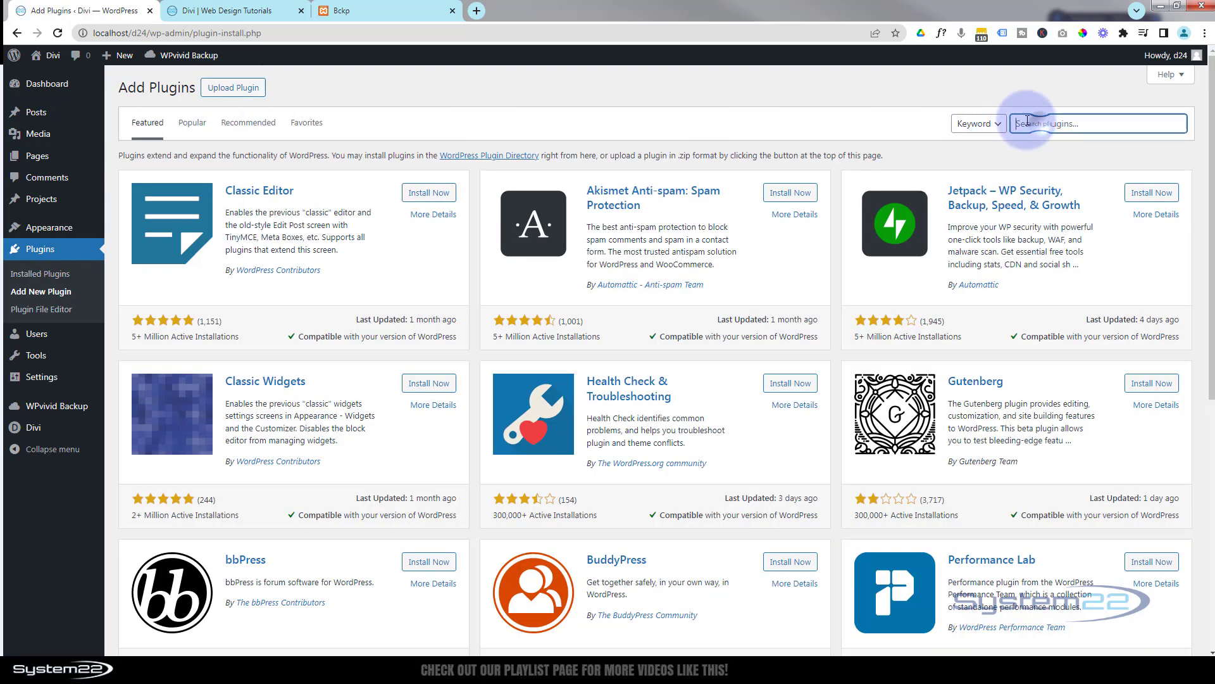
pyautogui.write('wpvivid')
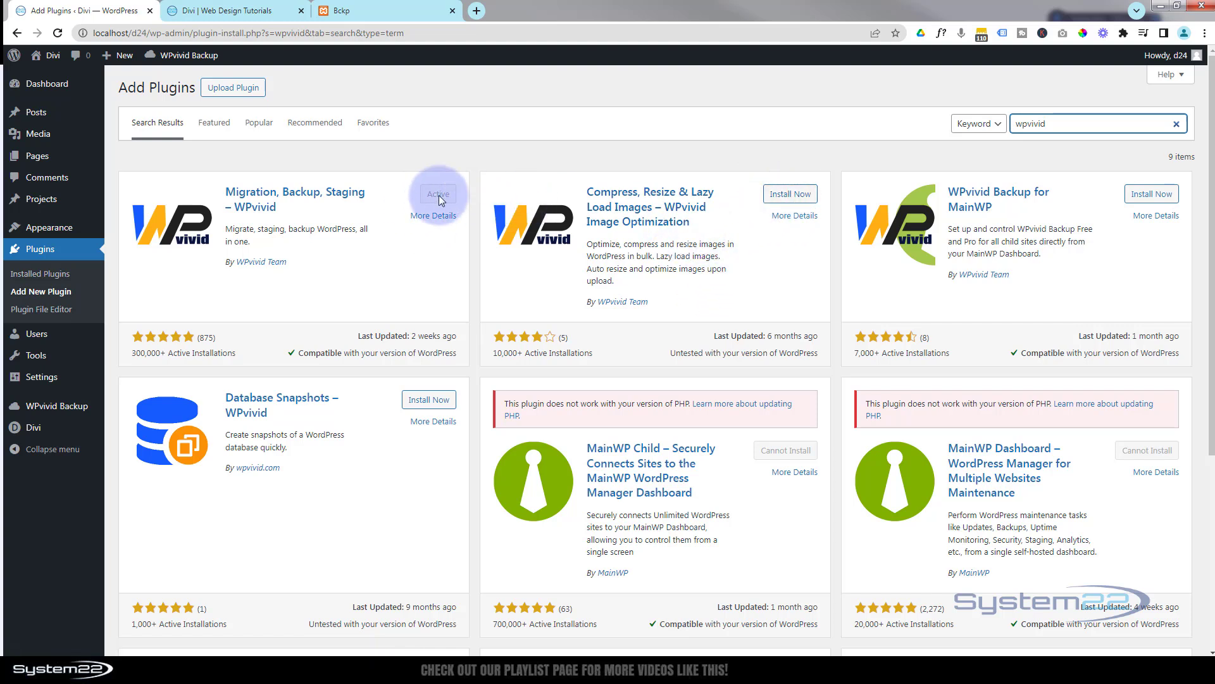
# - Review WPvivid's backup schedule options, keeping the schedule enabled and backups saved on localhost, and return to Backup & Restore
pyautogui.click(63, 409)
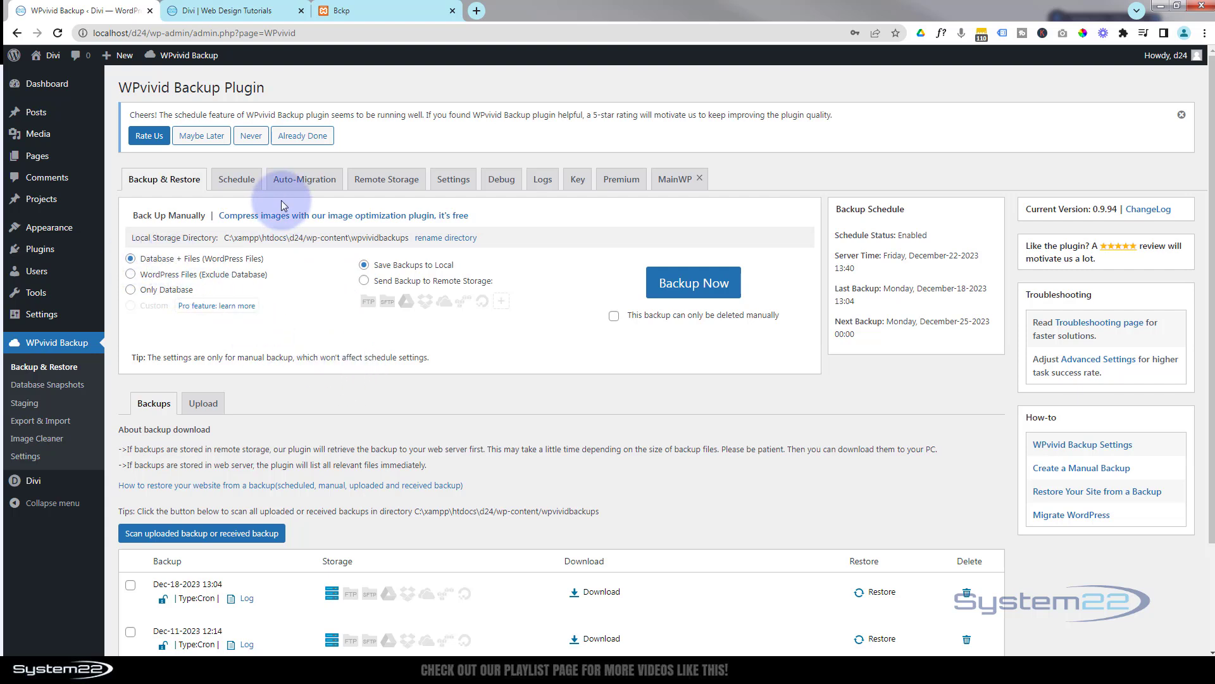
pyautogui.click(236, 179)
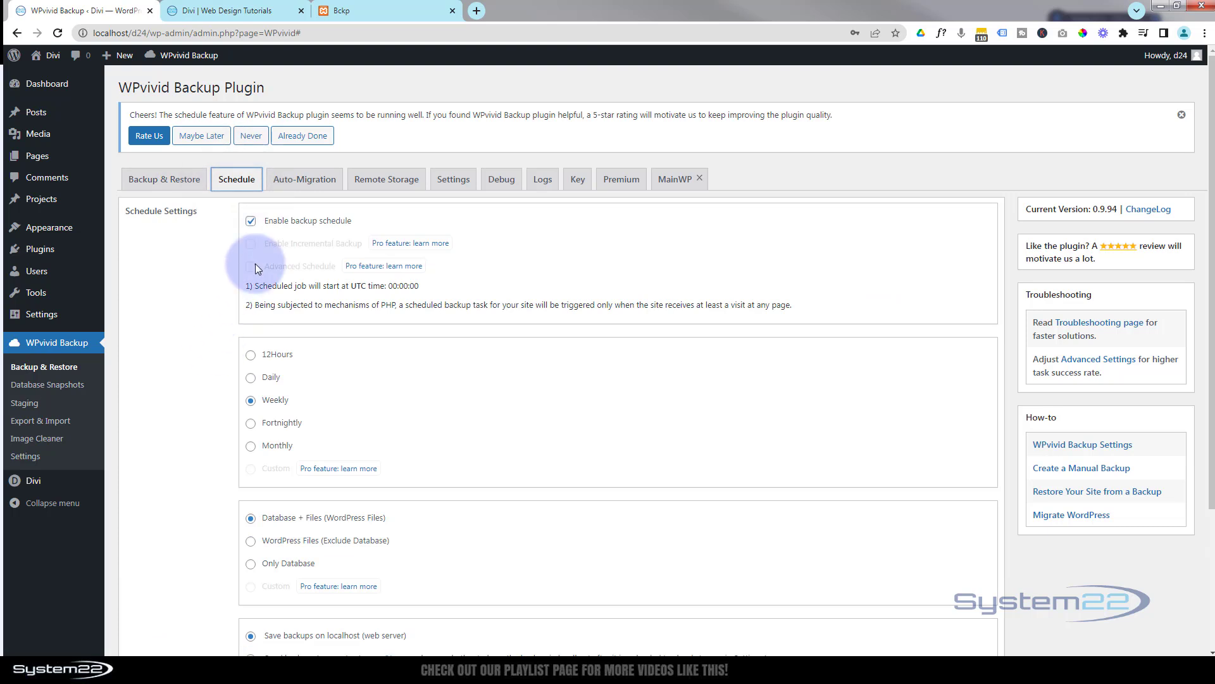
pyautogui.click(250, 221)
pyautogui.click(251, 221)
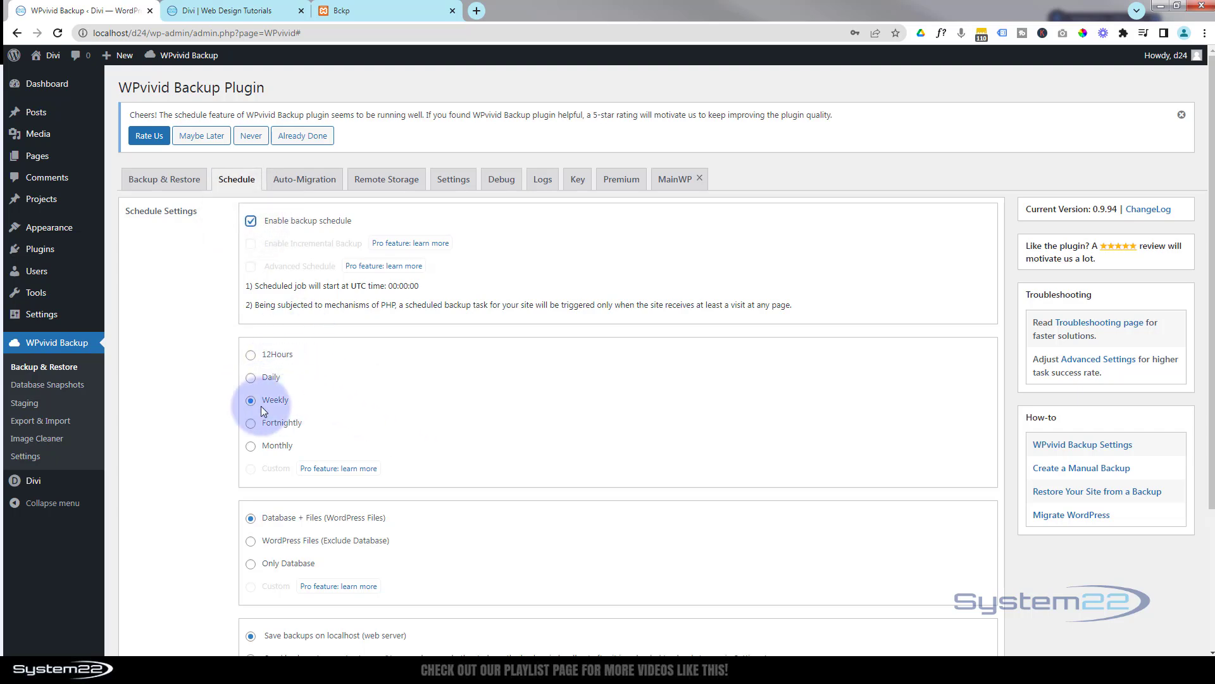
pyautogui.scroll(-3, 462, 394)
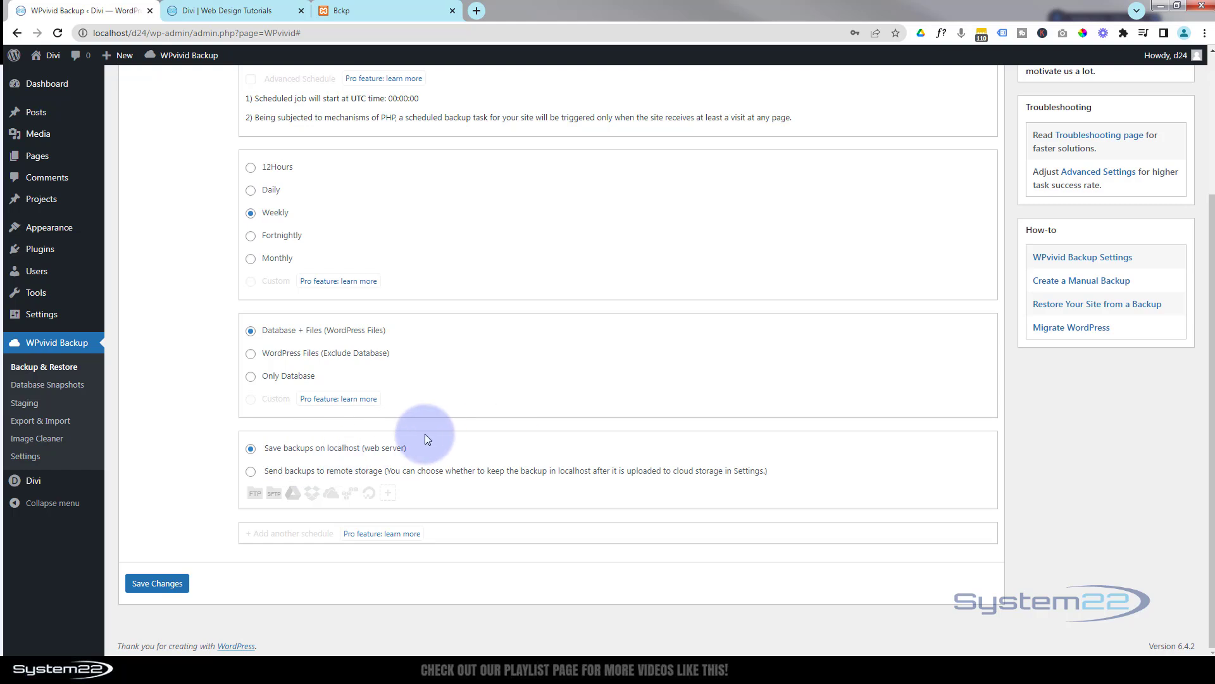
pyautogui.click(251, 449)
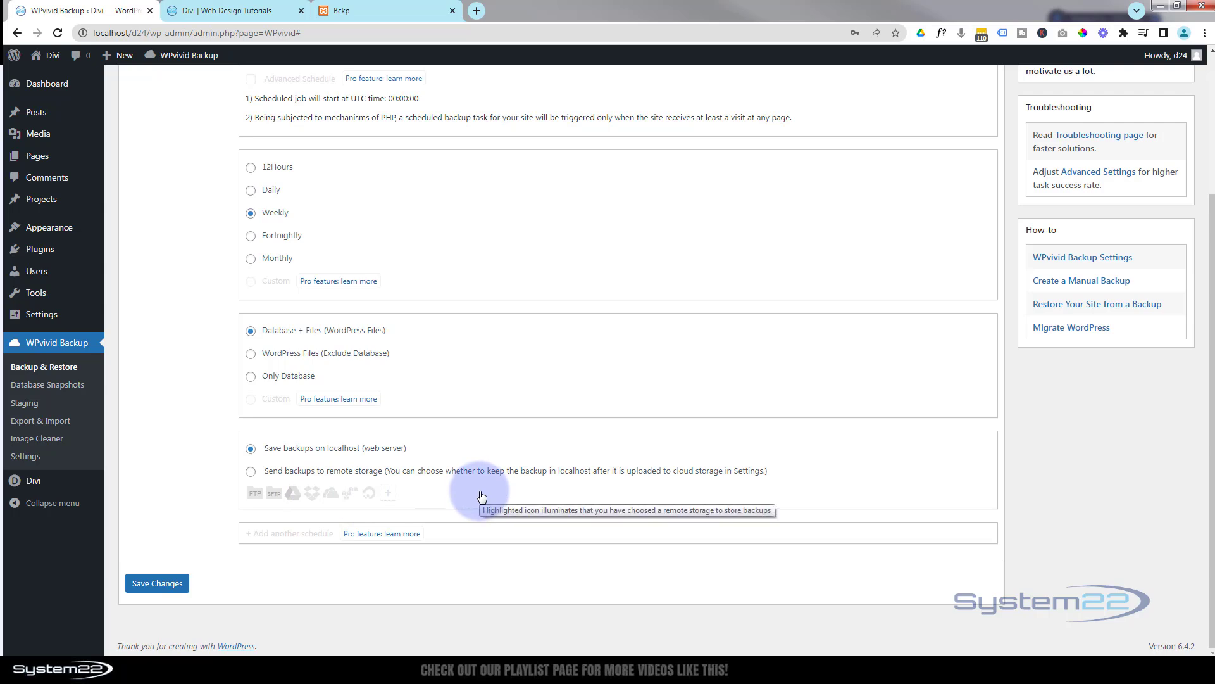
pyautogui.scroll(3, 478, 497)
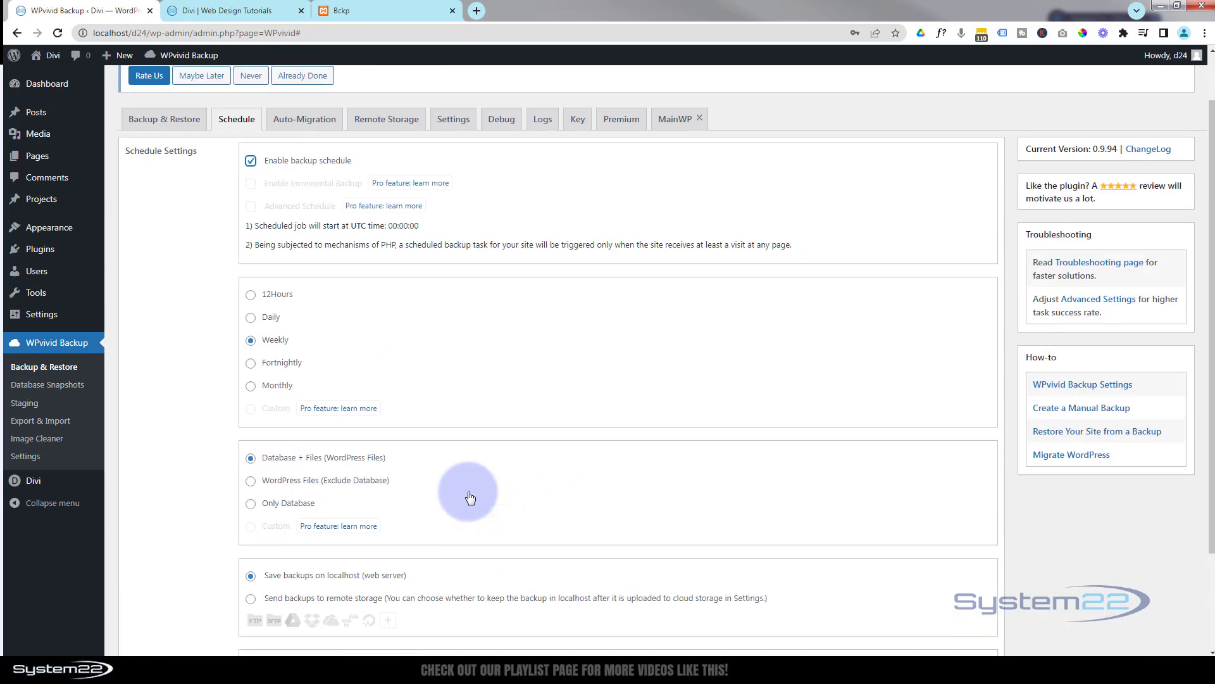
pyautogui.click(158, 180)
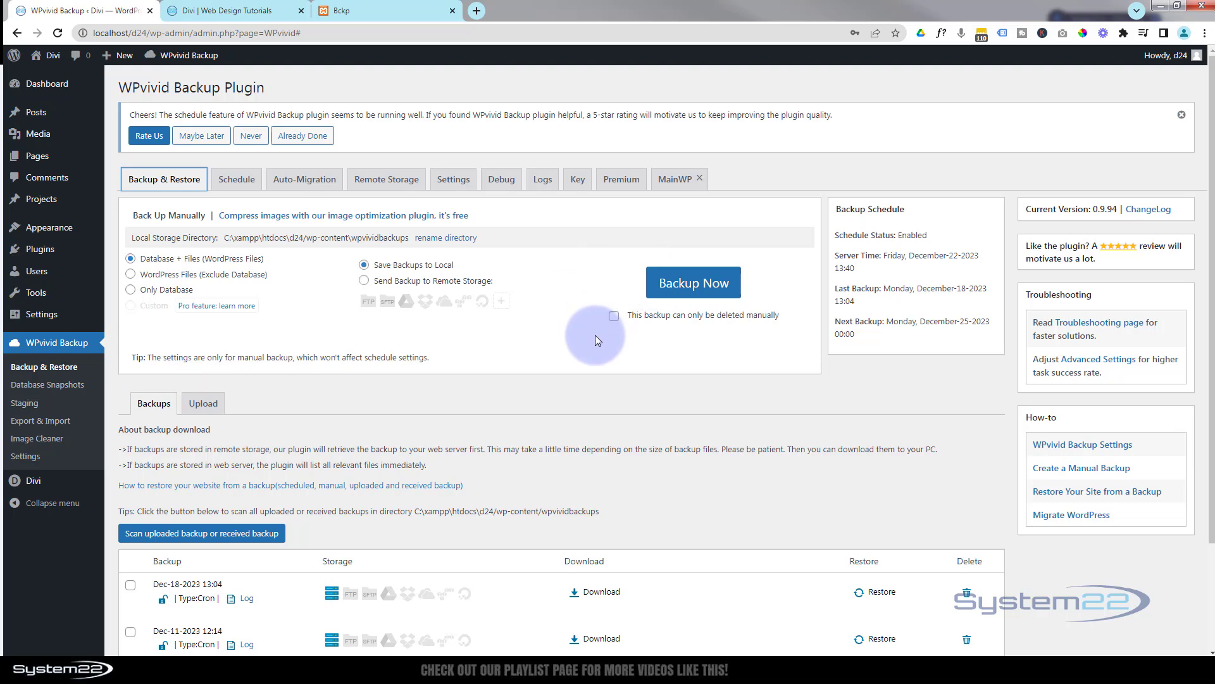
# - Open the Divi home page in the Visual Builder and change the main heading to "BACKUP WITH WPVIVID" with WPVIVID on its own line
pyautogui.click(234, 10)
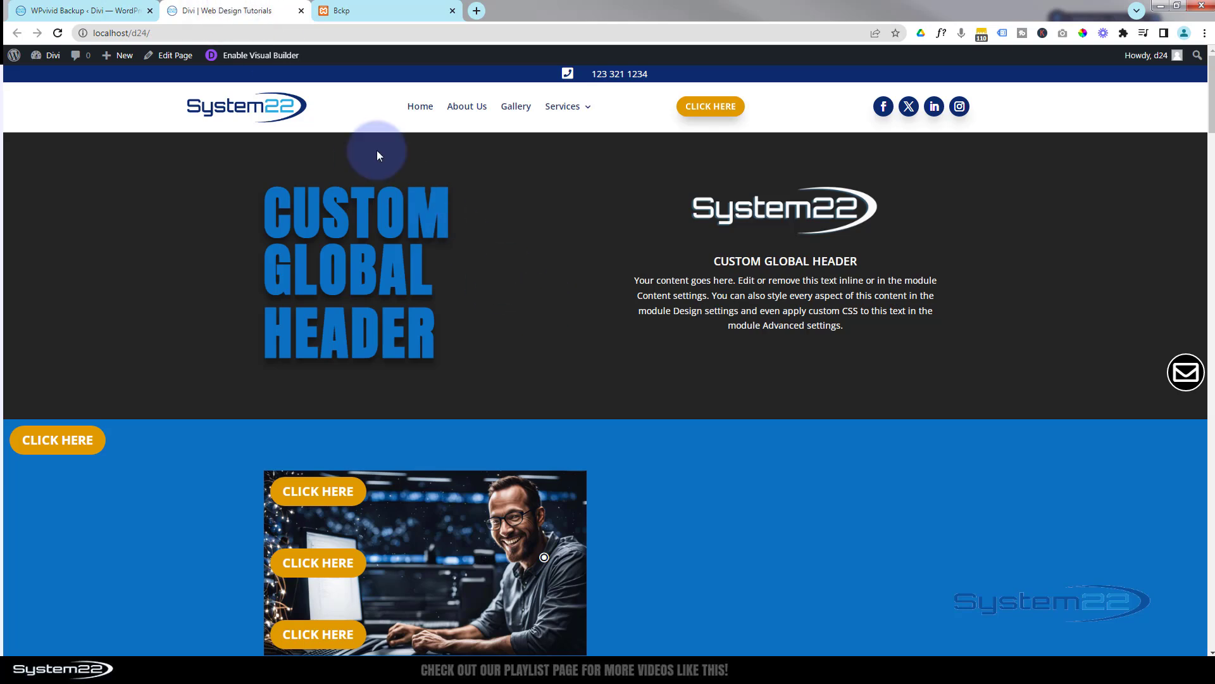
pyautogui.click(261, 55)
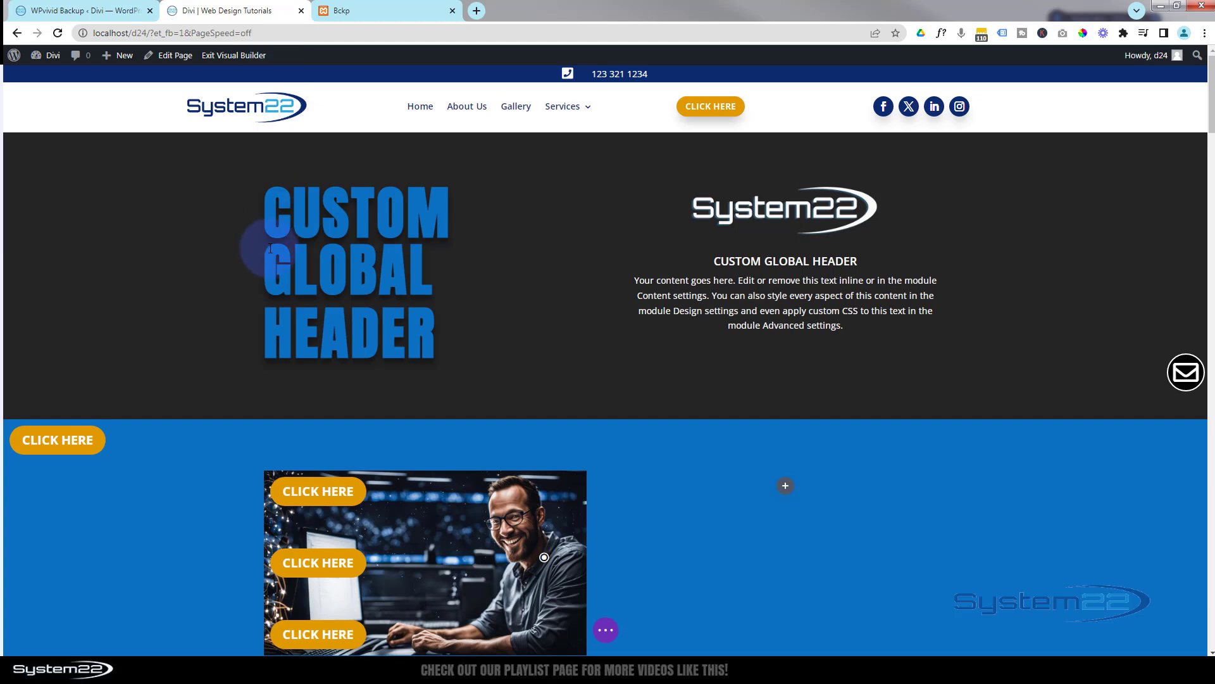
pyautogui.moveTo(273, 208); pyautogui.dragTo(443, 335)
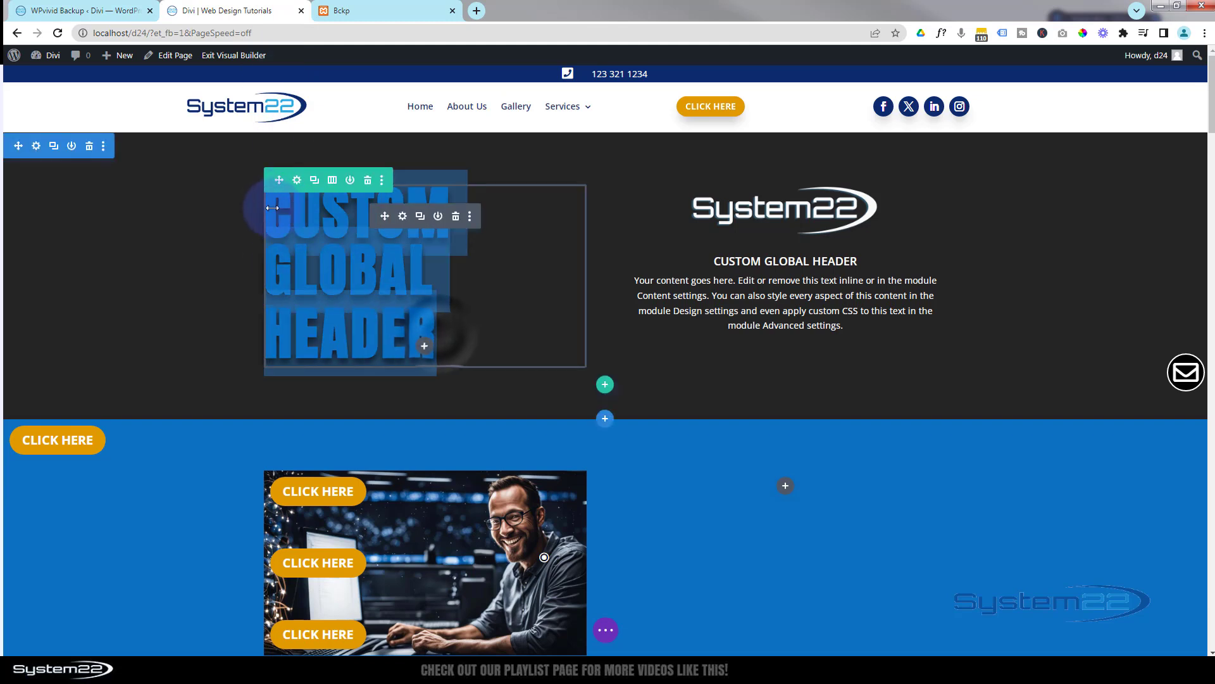
pyautogui.write('BACKUP WITH WPVIVID')
pyautogui.click(398, 270)
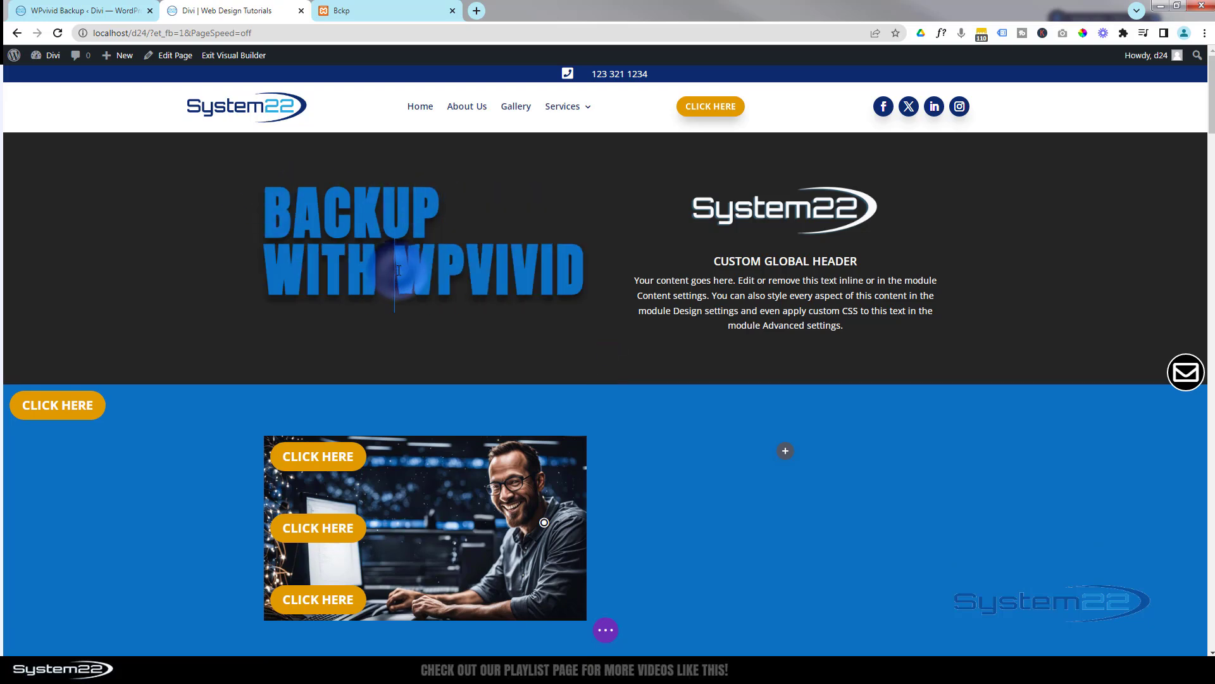
pyautogui.press('Return')
pyautogui.click(493, 344)
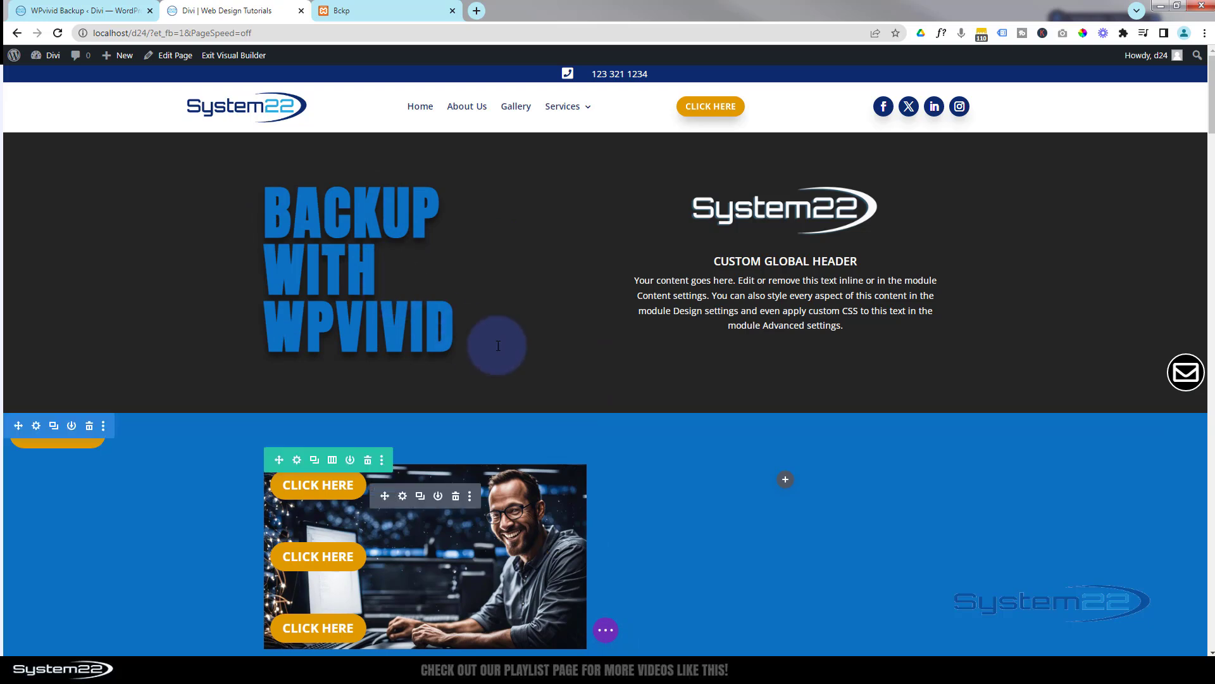
# - Save the home page and exit the Visual Builder
pyautogui.click(605, 630)
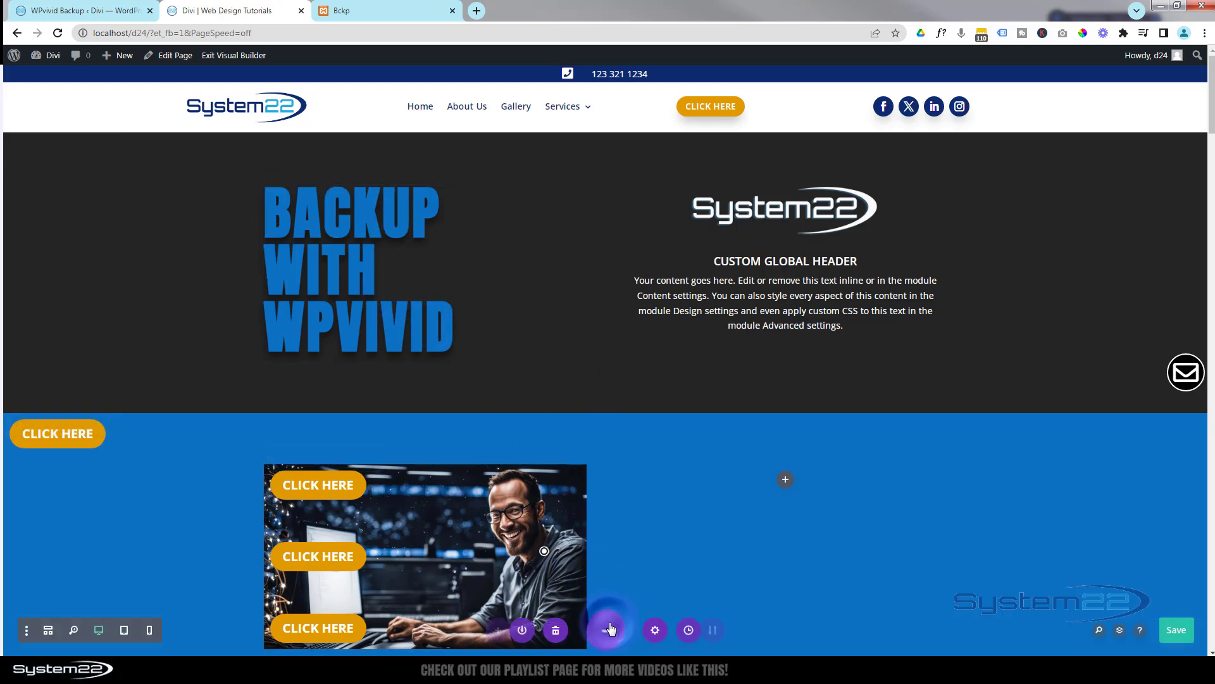
pyautogui.click(1170, 631)
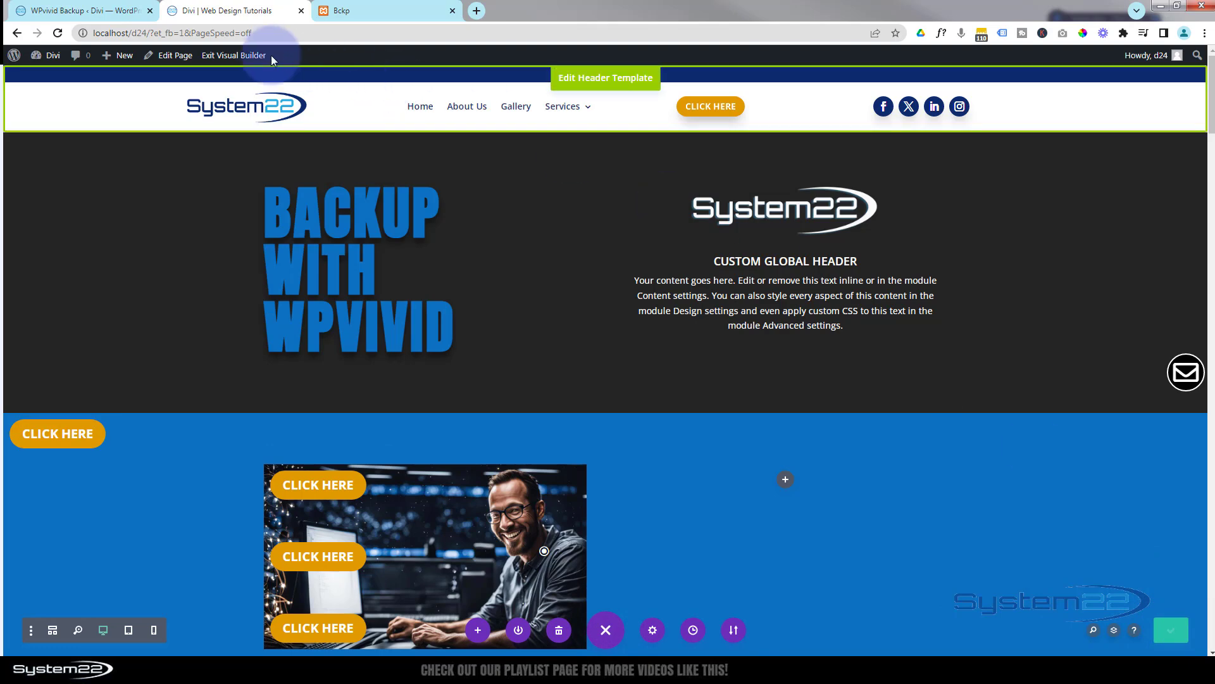
pyautogui.click(247, 56)
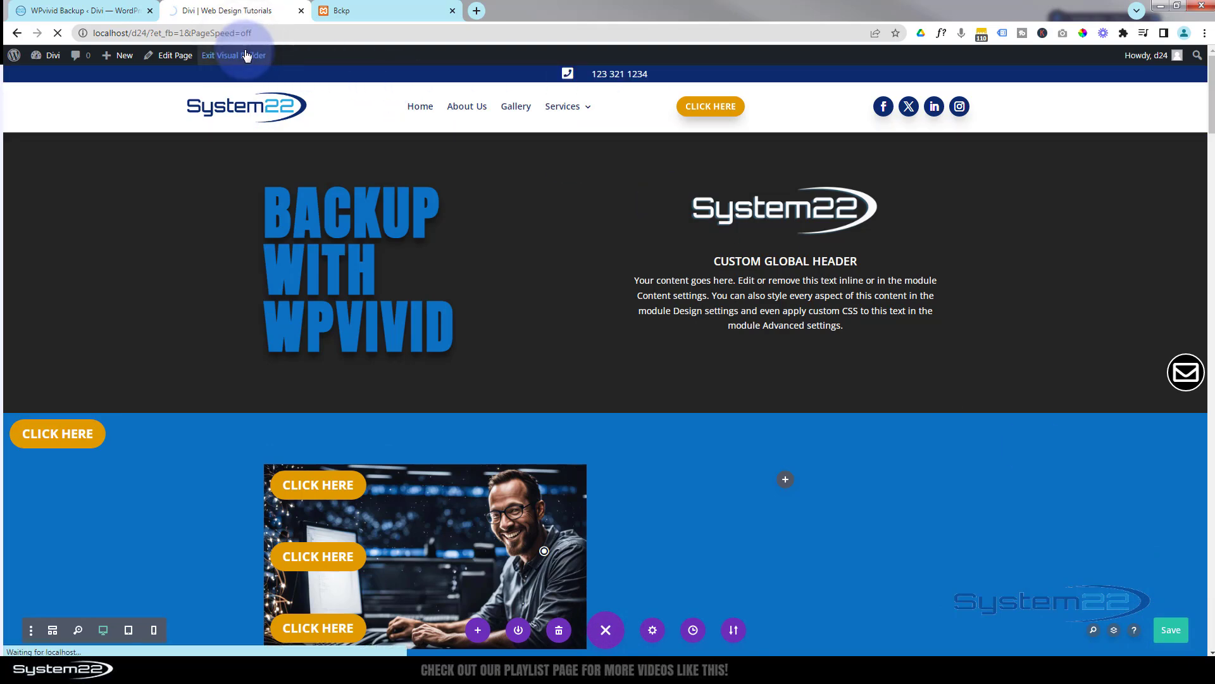
# - Run a manual WPvivid backup of the Divi site's database and files, saved locally
pyautogui.click(95, 10)
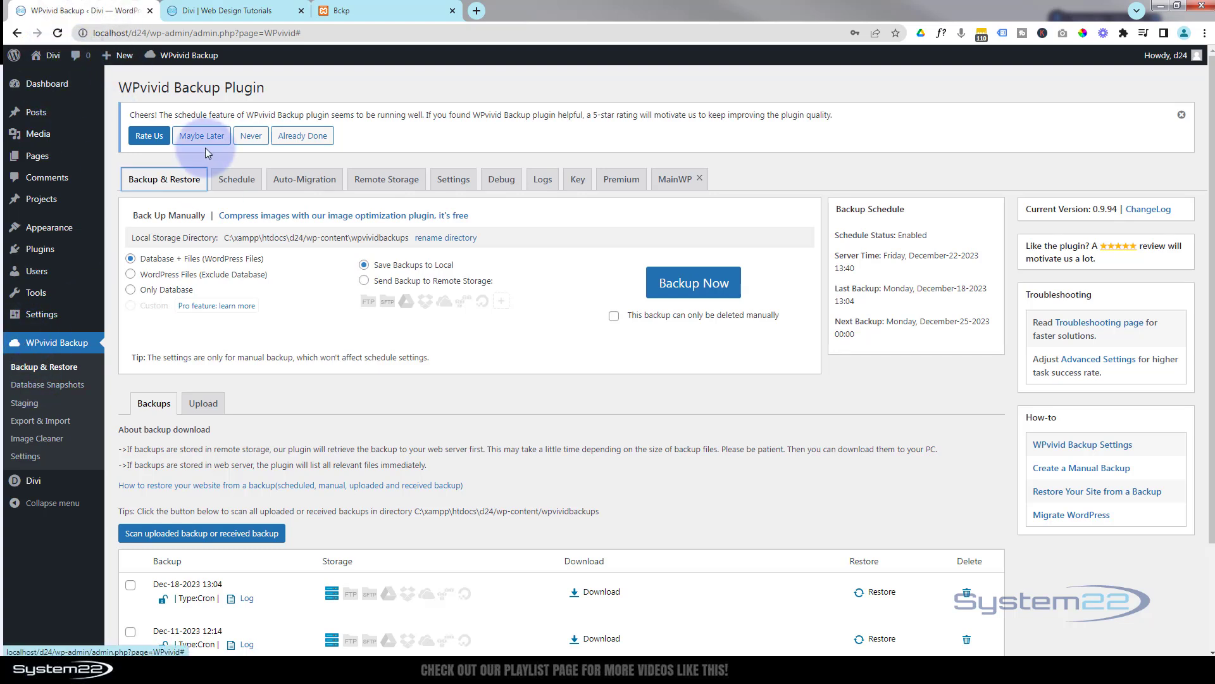
pyautogui.click(690, 287)
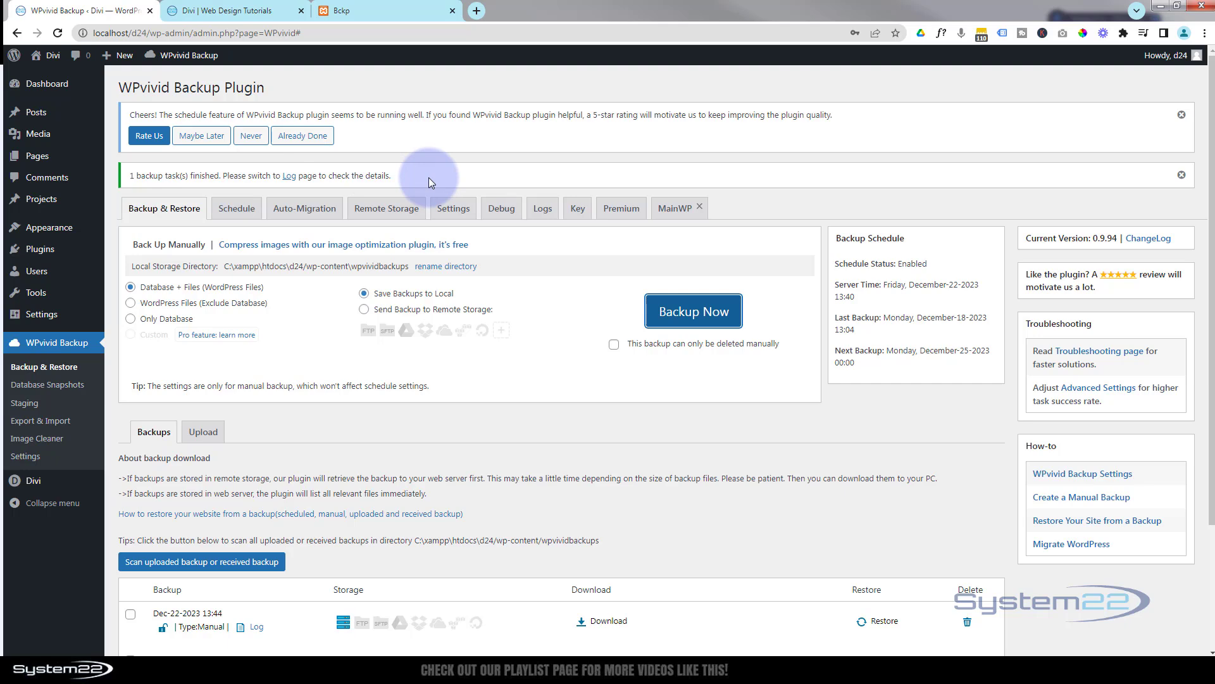
pyautogui.scroll(-3, 310, 354)
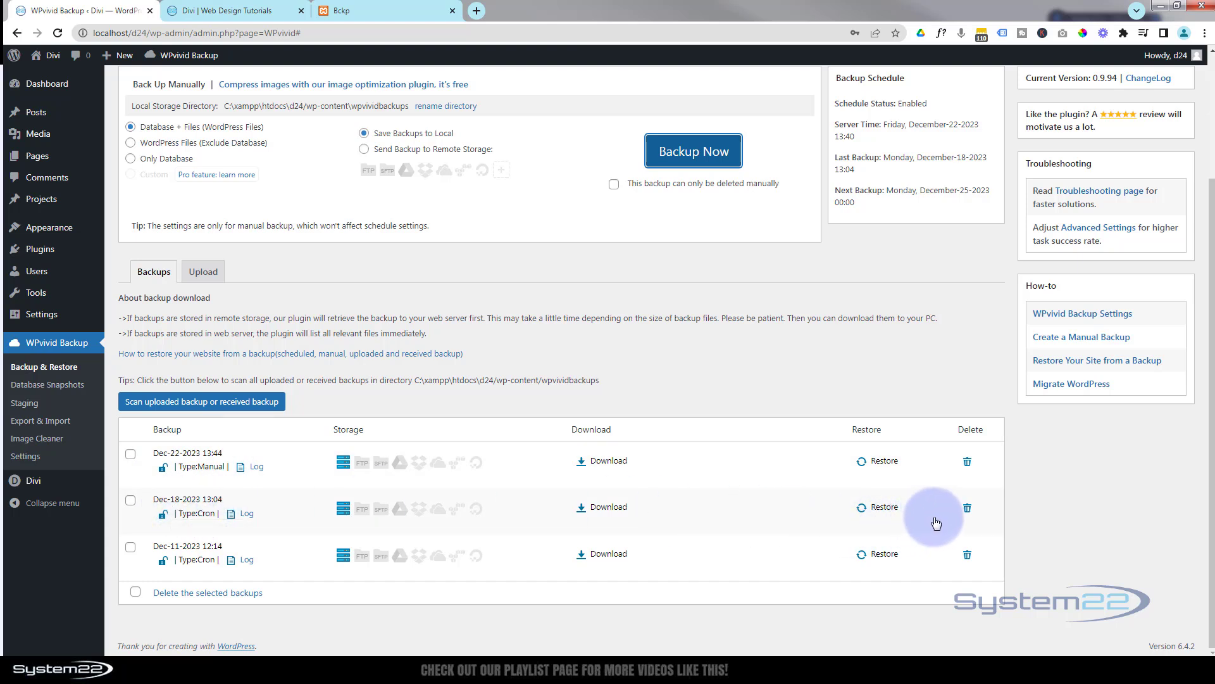
# - Restore the Divi site from the Dec-18-2023 13:04 backup, and log back in to WordPress with the account username and password
pyautogui.click(883, 509)
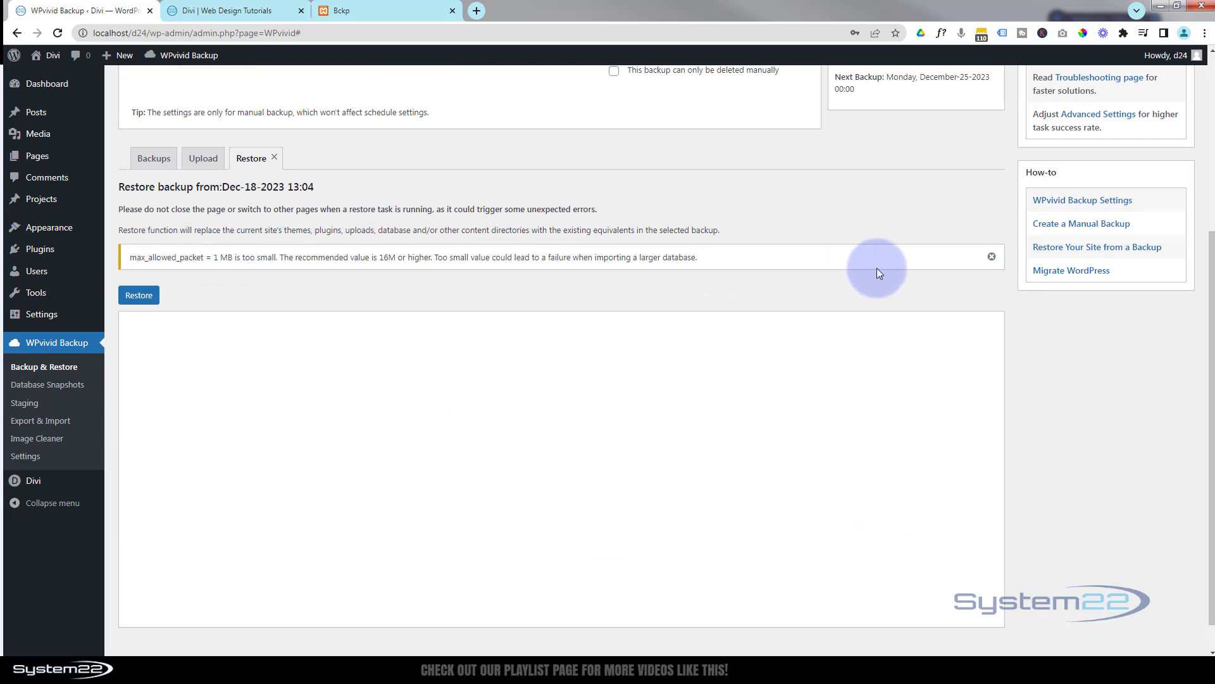
pyautogui.click(993, 258)
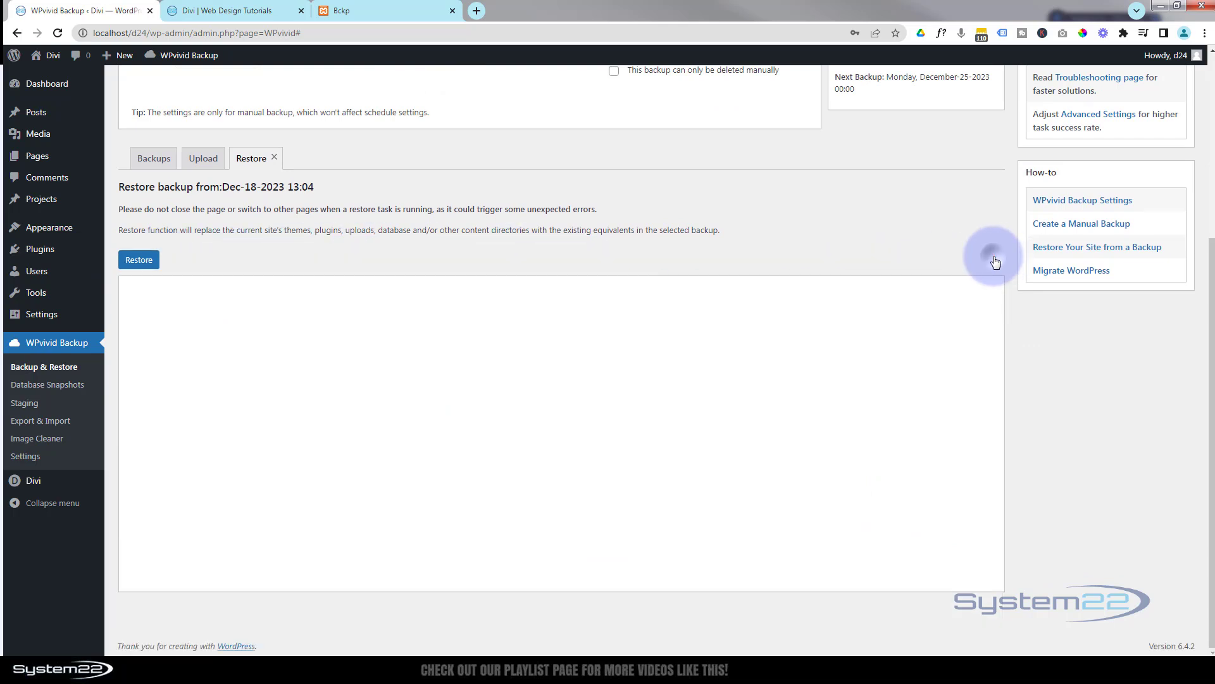
pyautogui.click(137, 260)
pyautogui.click(673, 105)
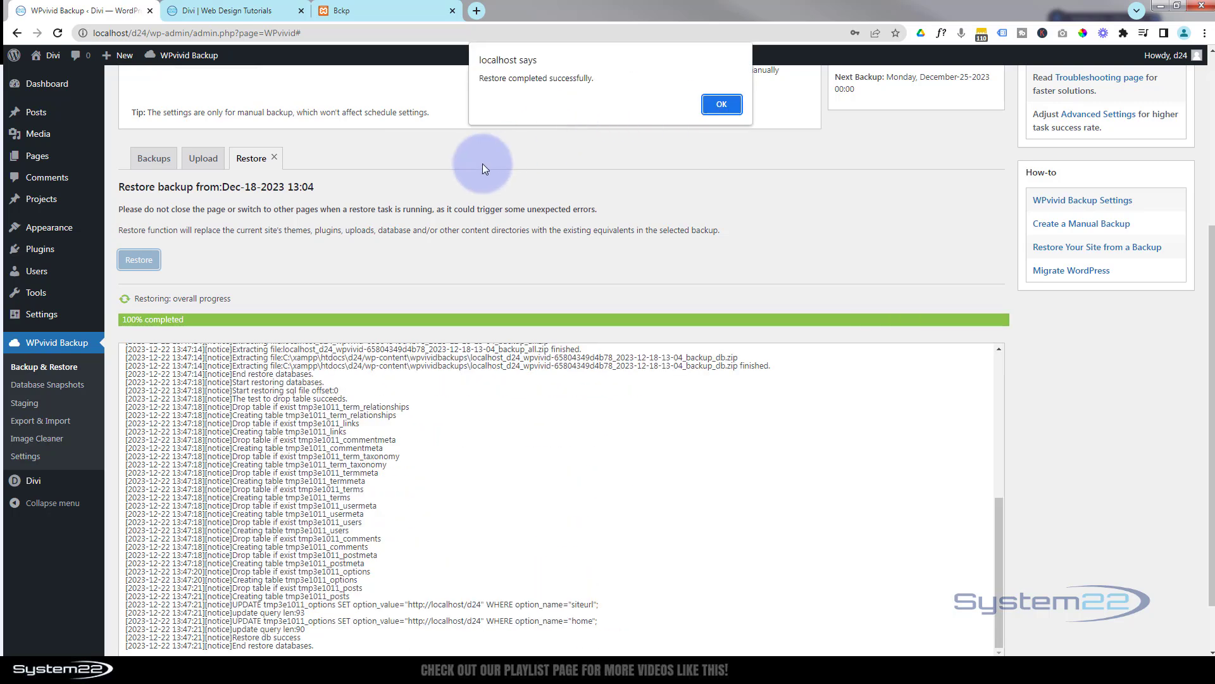
pyautogui.click(720, 105)
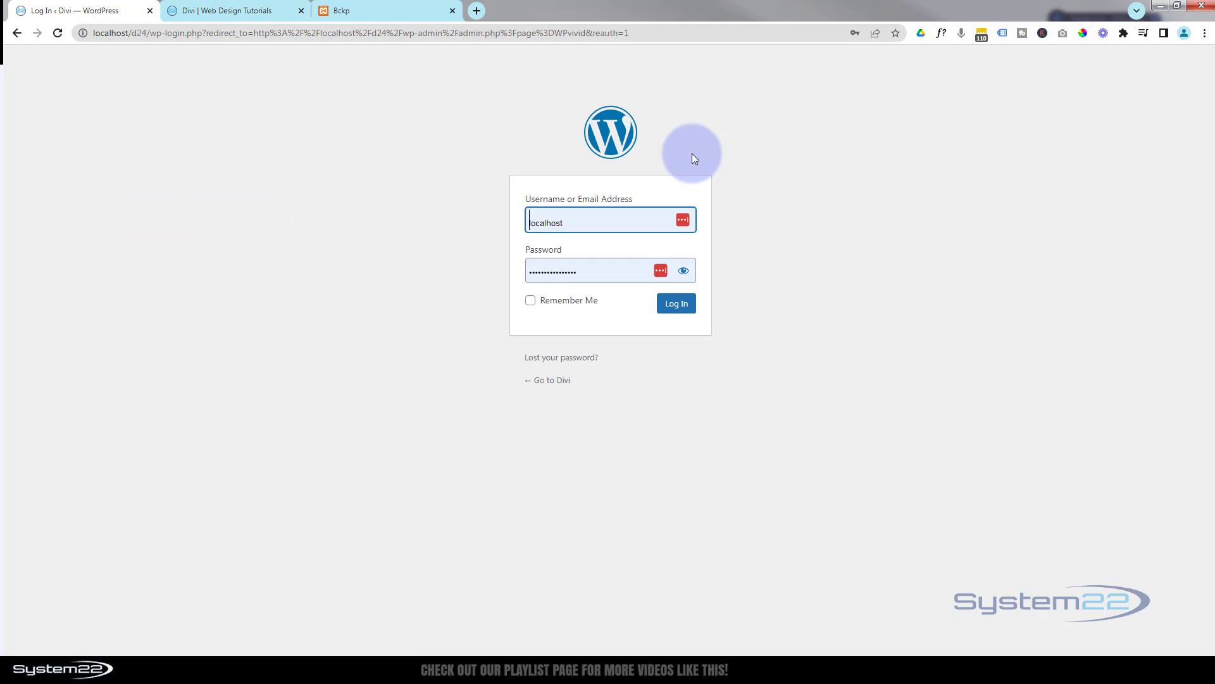
pyautogui.click(570, 220)
pyautogui.click(674, 304)
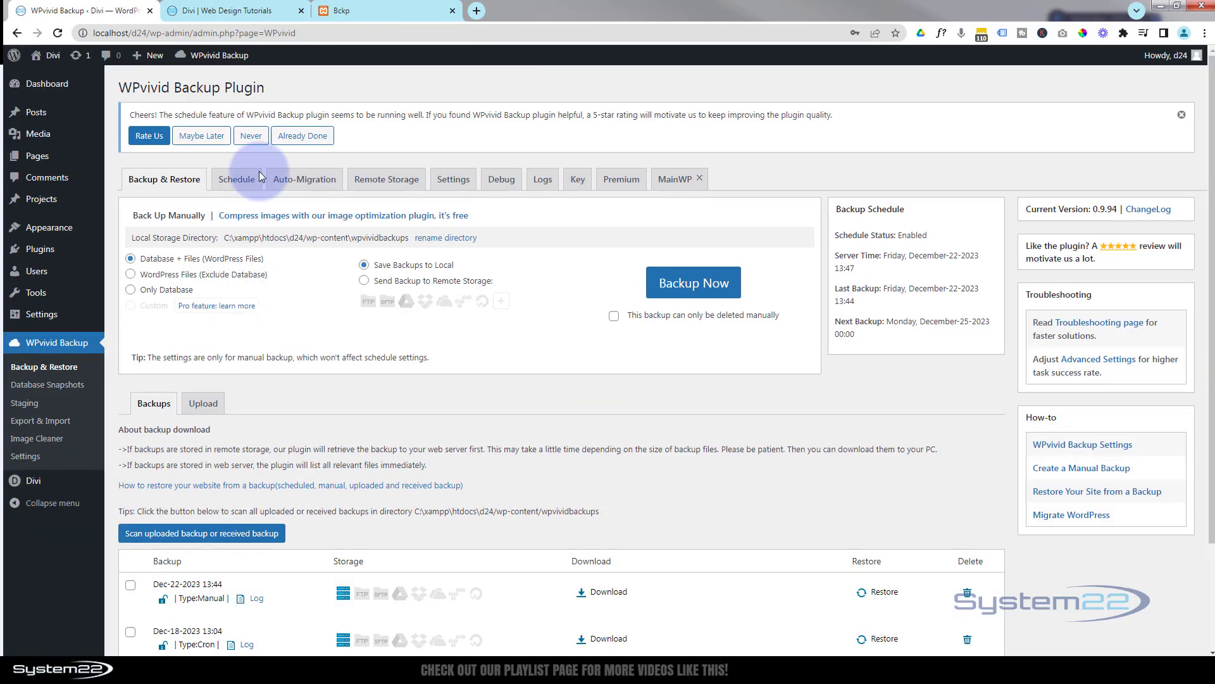
# - Reload the Divi site's home page and examine its header, main heading and image sections after the restore
pyautogui.click(241, 12)
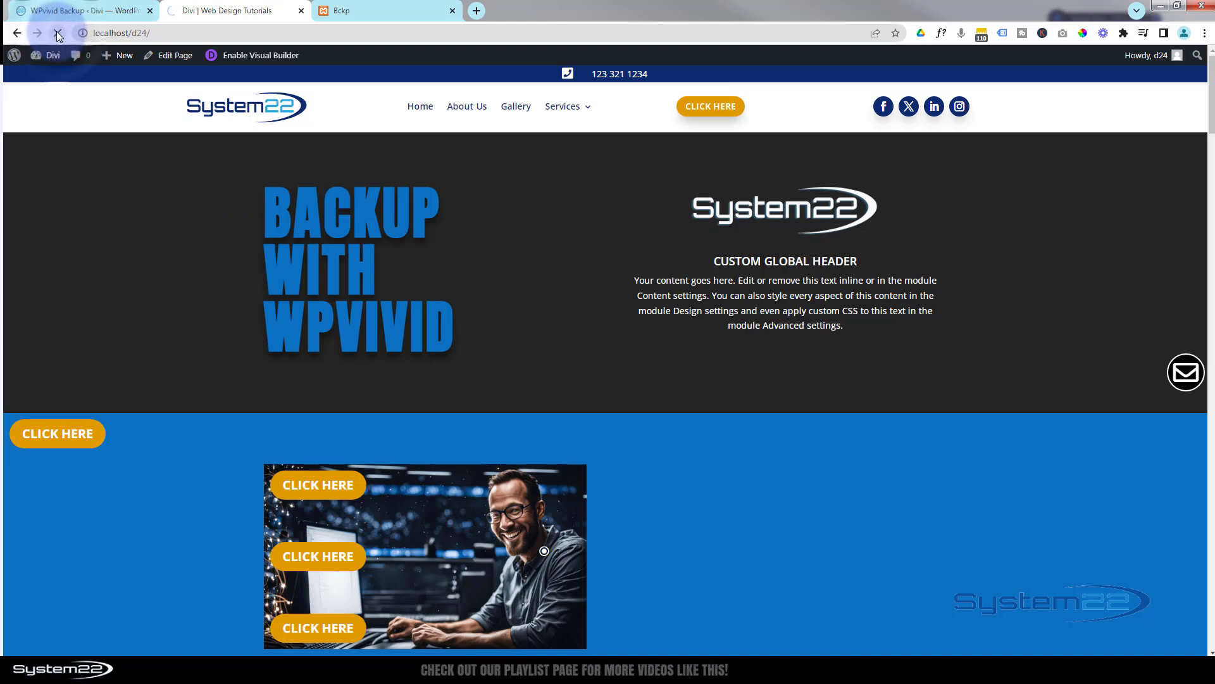
pyautogui.click(17, 33)
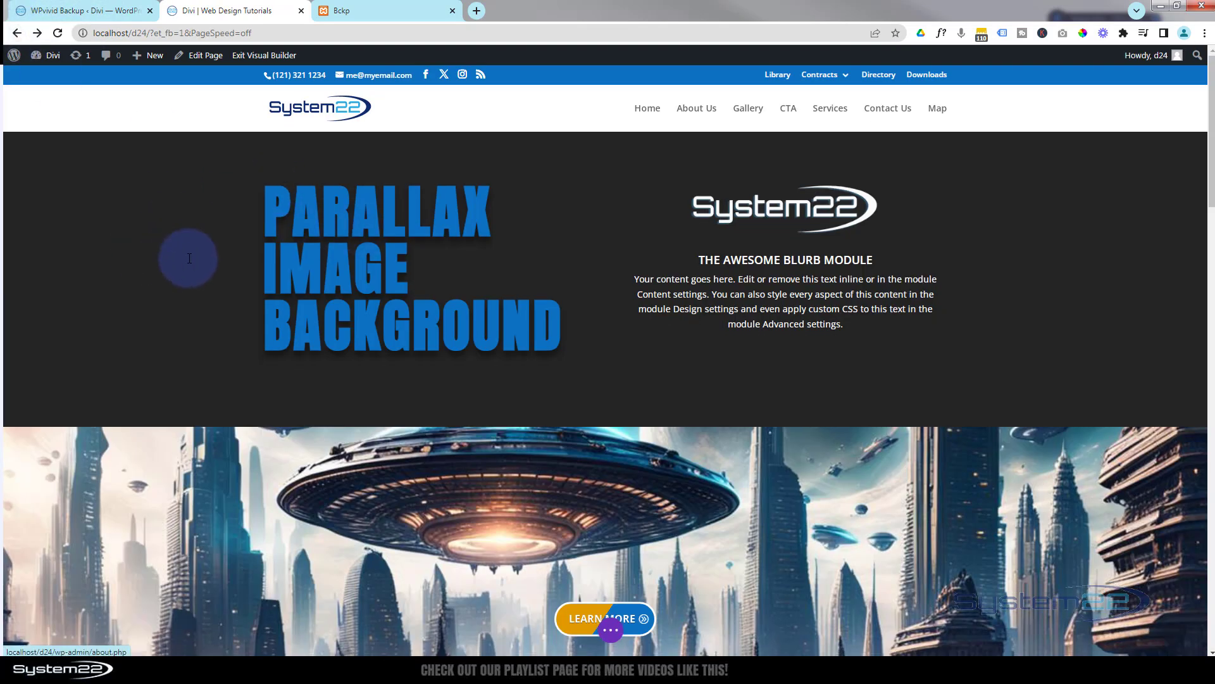
pyautogui.scroll(-7, 189, 258)
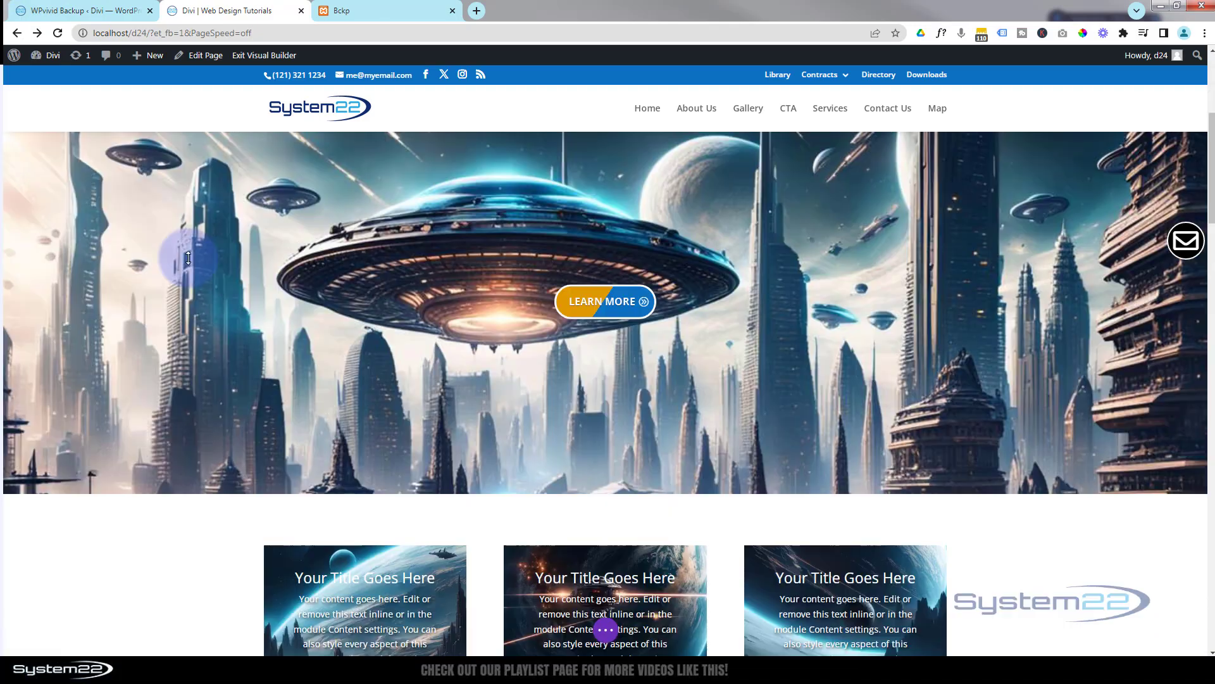
pyautogui.scroll(6, 188, 258)
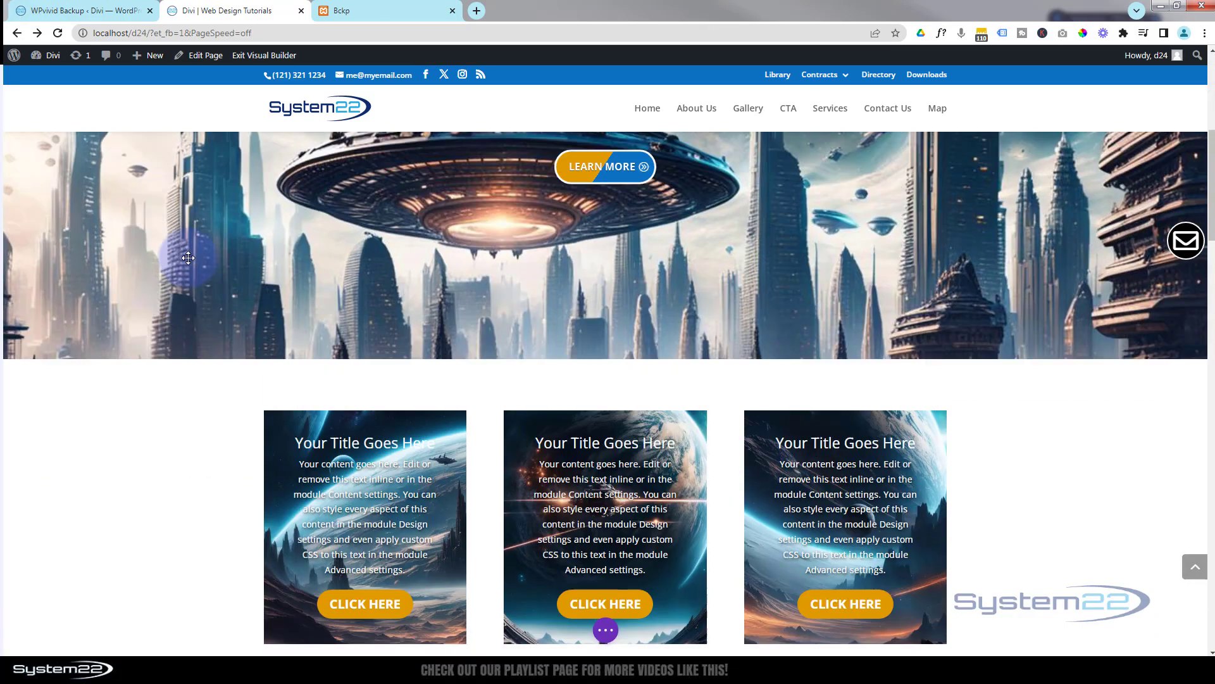
pyautogui.scroll(4, 189, 258)
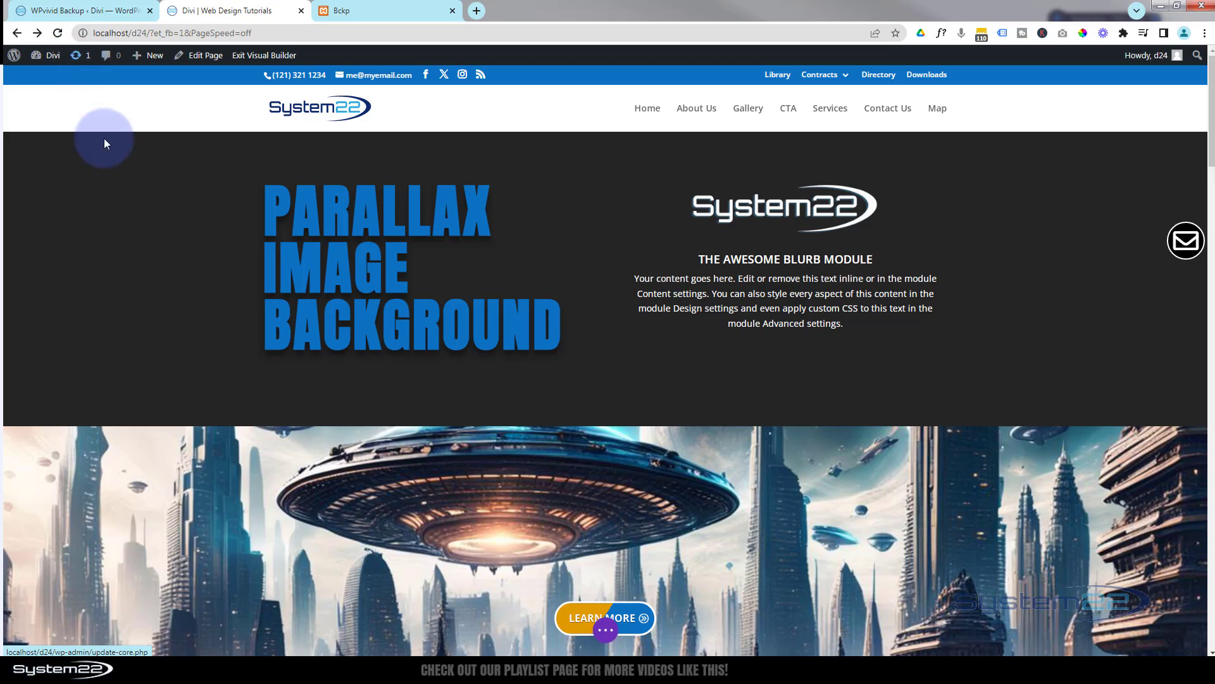
# - Restore the Divi site from the manual Dec-22-2023 13:44 backup in WPvivid
pyautogui.click(112, 12)
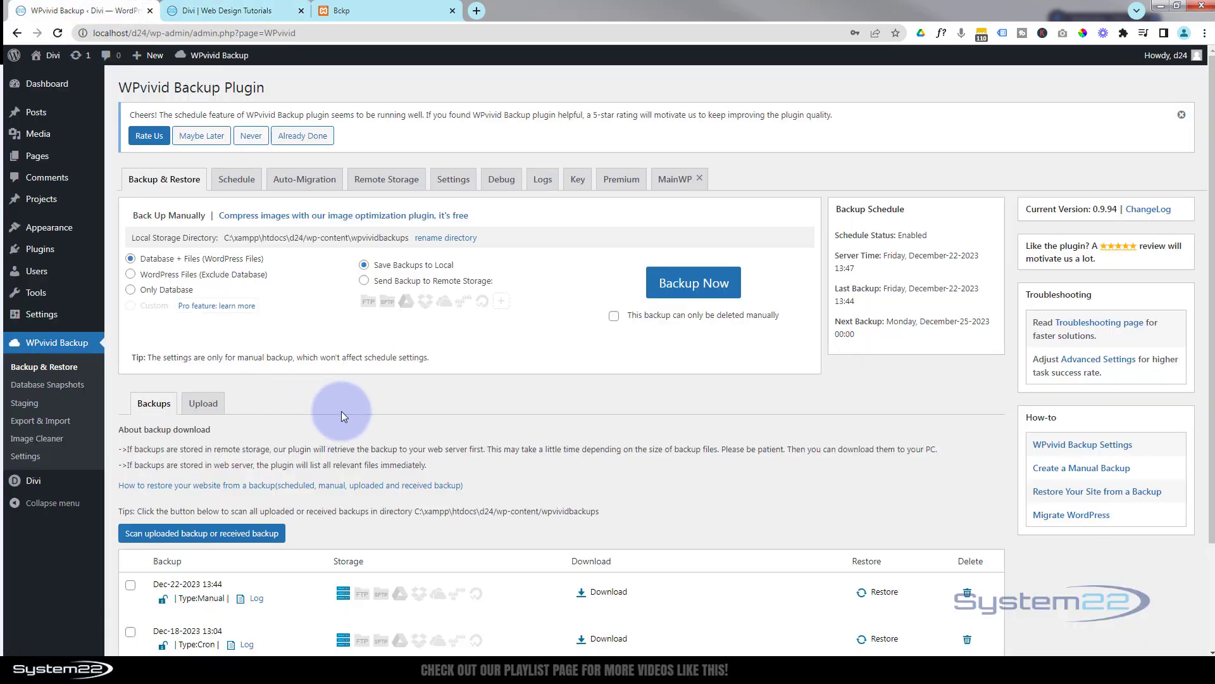
pyautogui.scroll(-2, 340, 411)
pyautogui.scroll(-1, 341, 411)
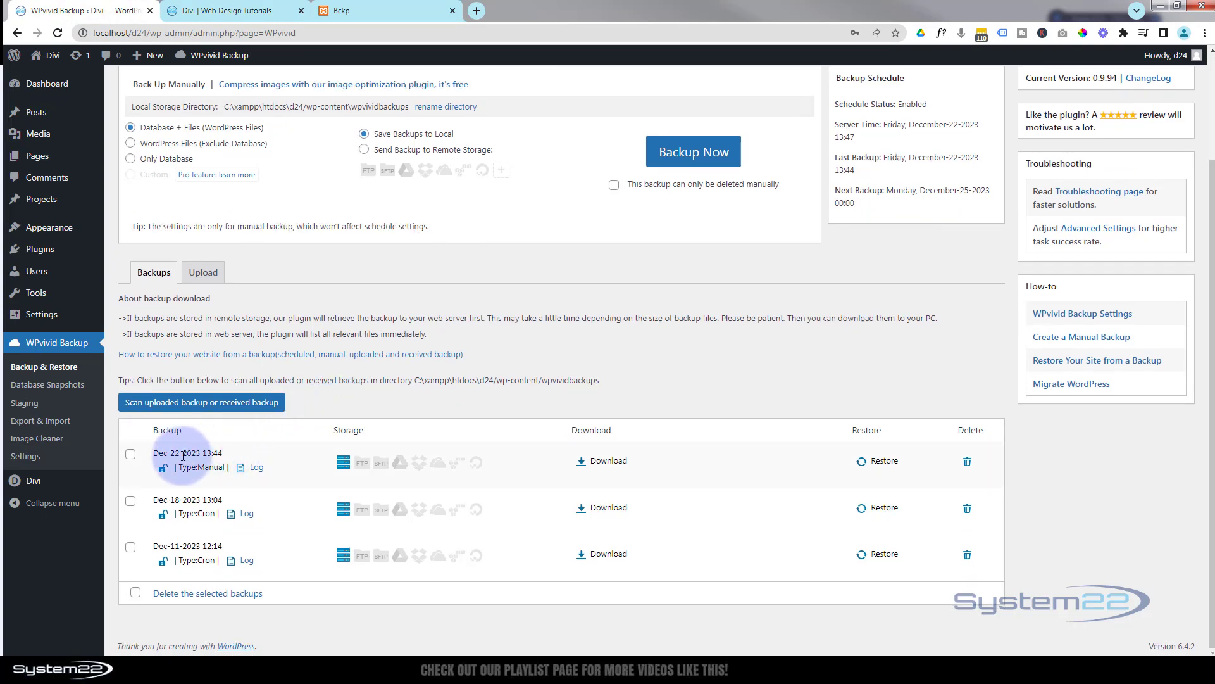
pyautogui.click(884, 461)
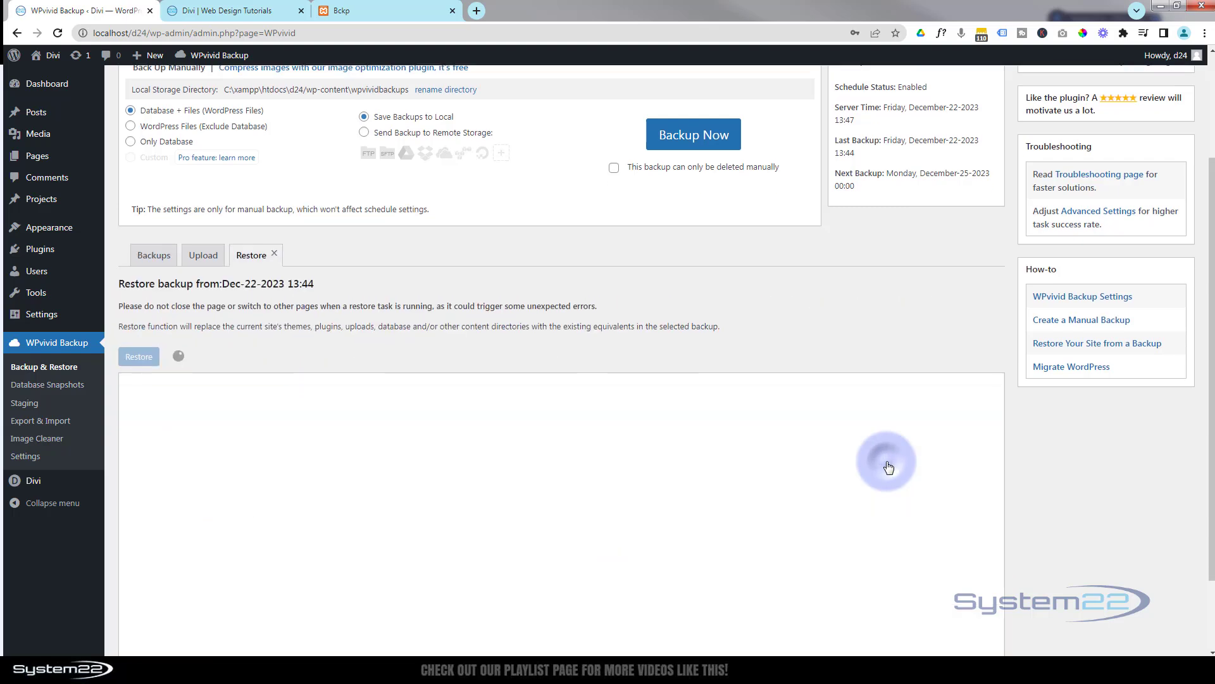
pyautogui.scroll(-2, 888, 466)
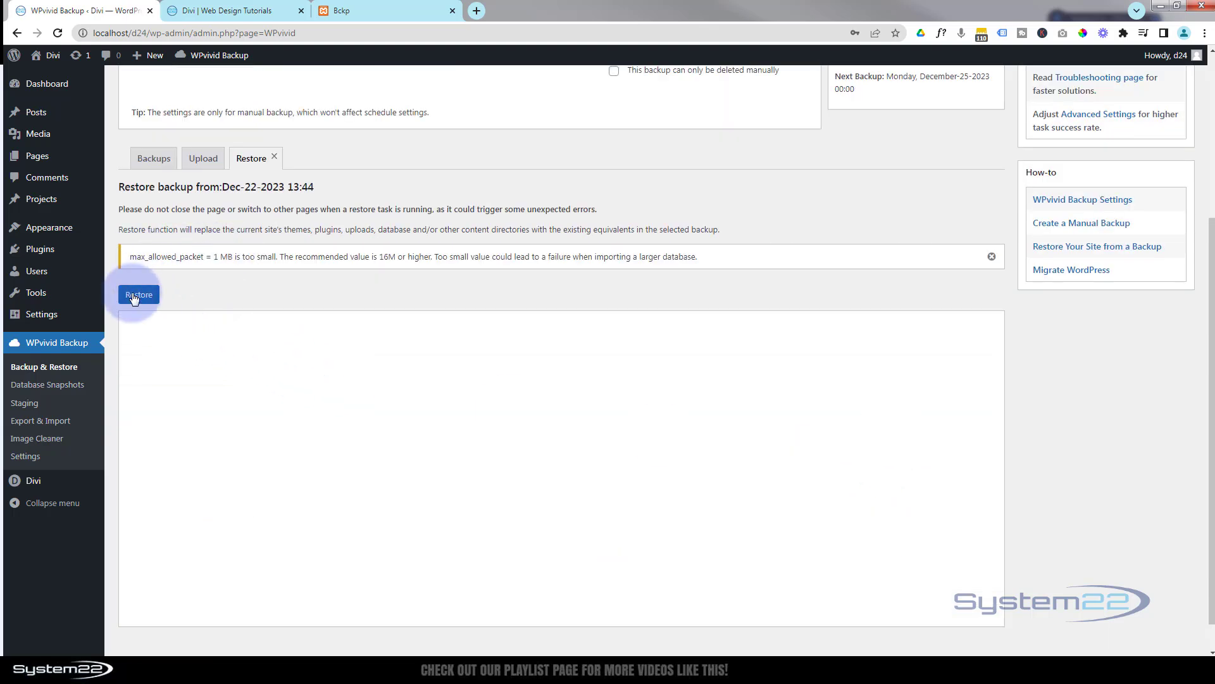
pyautogui.click(134, 295)
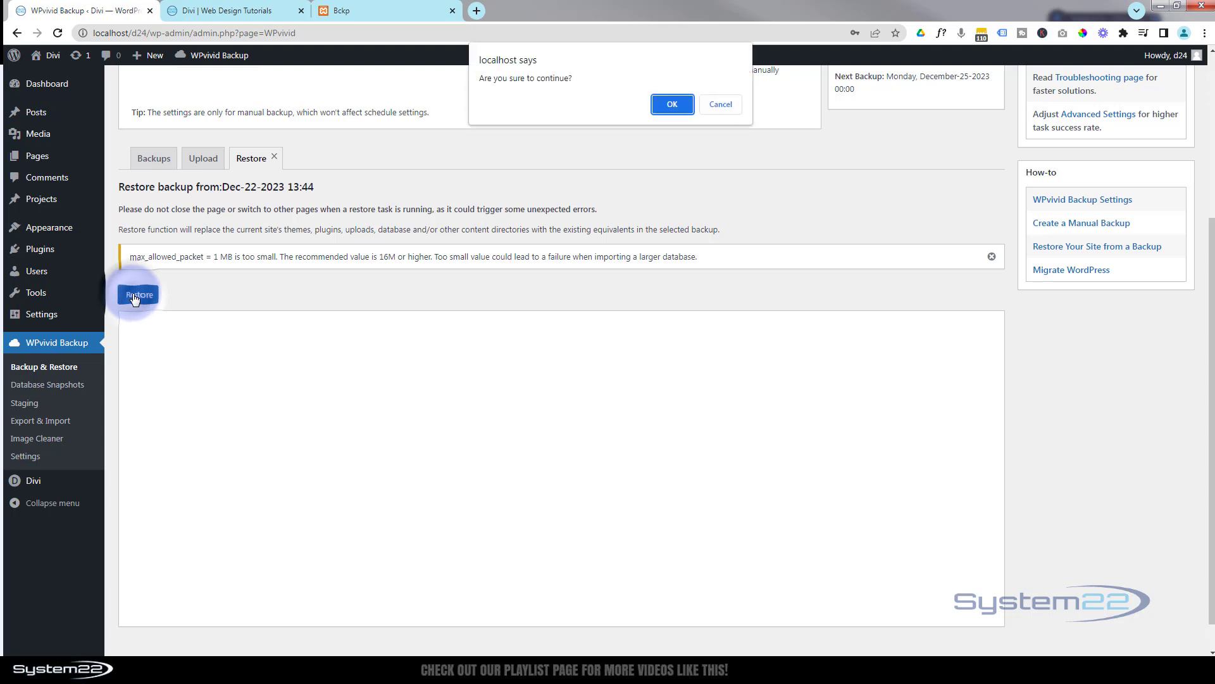
pyautogui.click(672, 105)
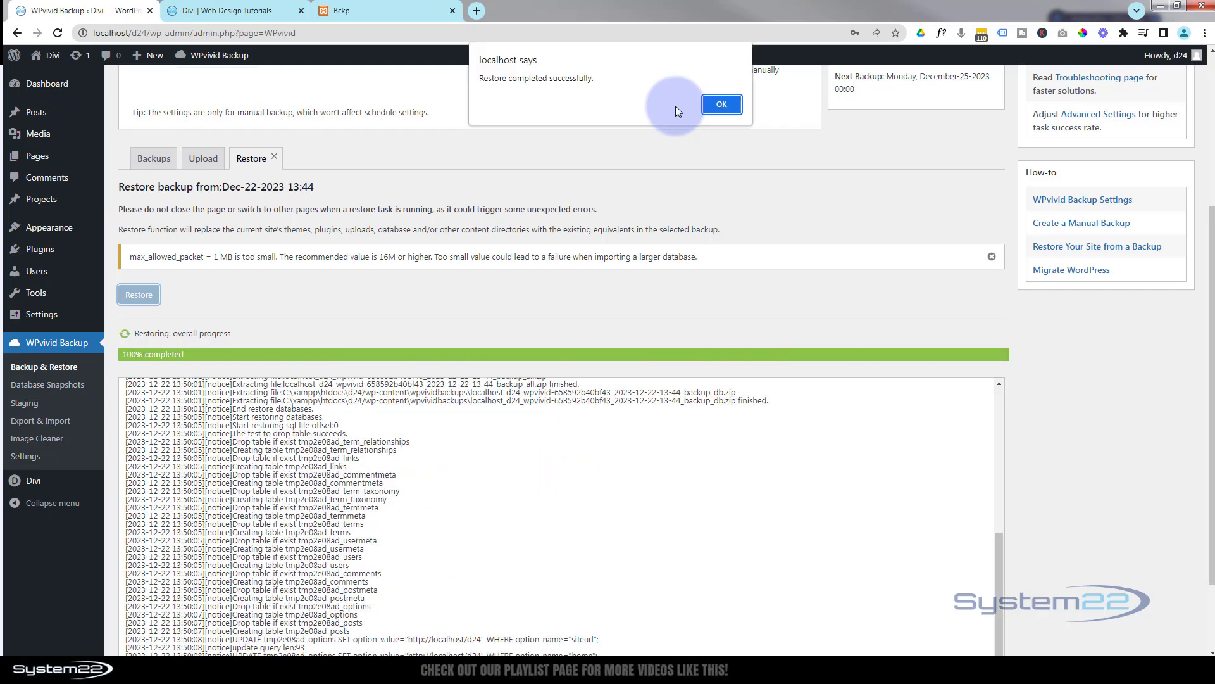
pyautogui.click(721, 105)
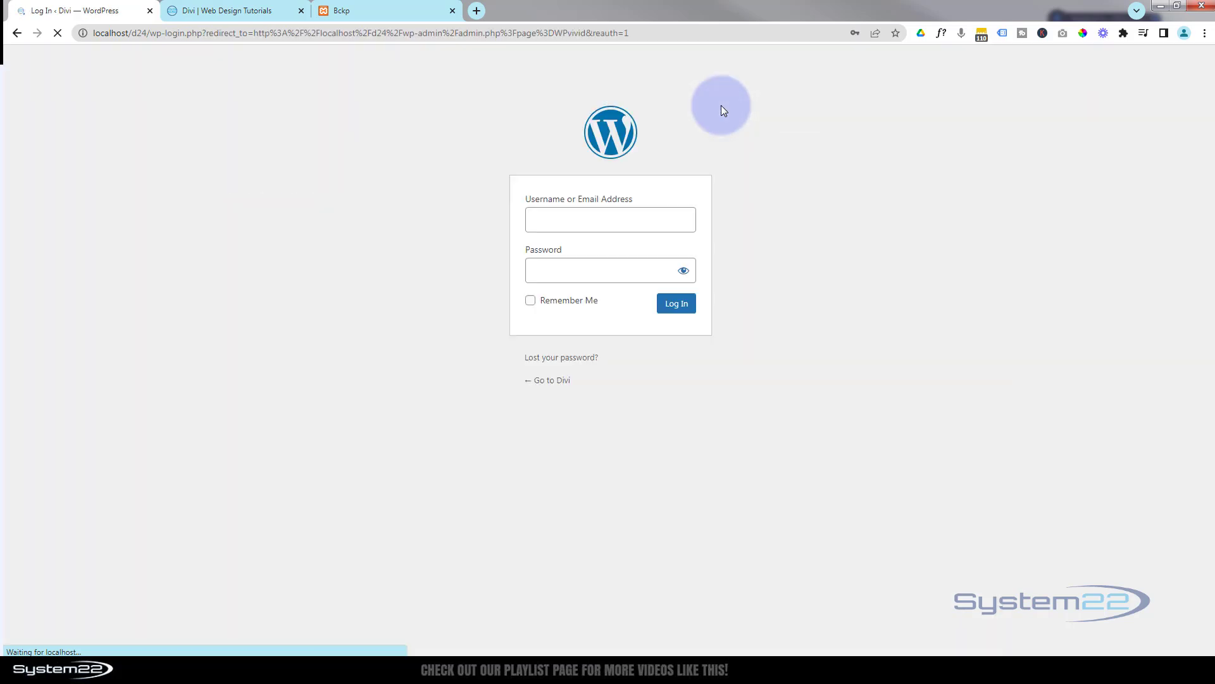
# - Log back in to the WordPress dashboard by entering the account username and password
pyautogui.click(531, 219)
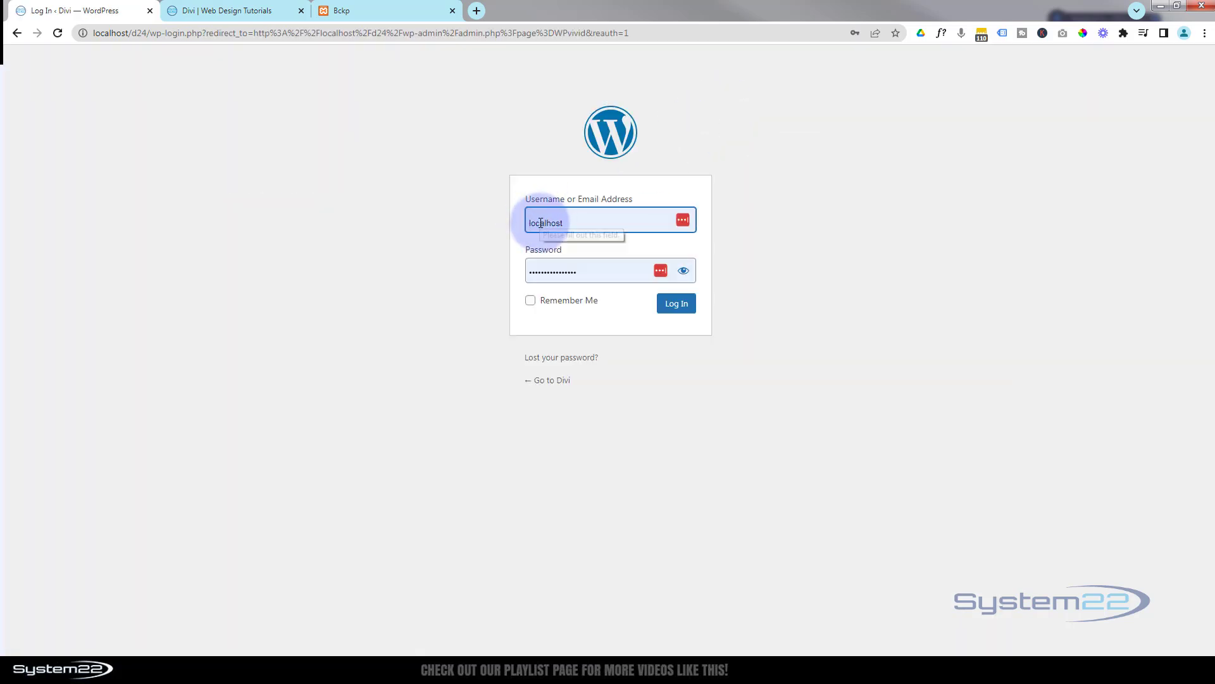
pyautogui.click(540, 223)
pyautogui.click(570, 269)
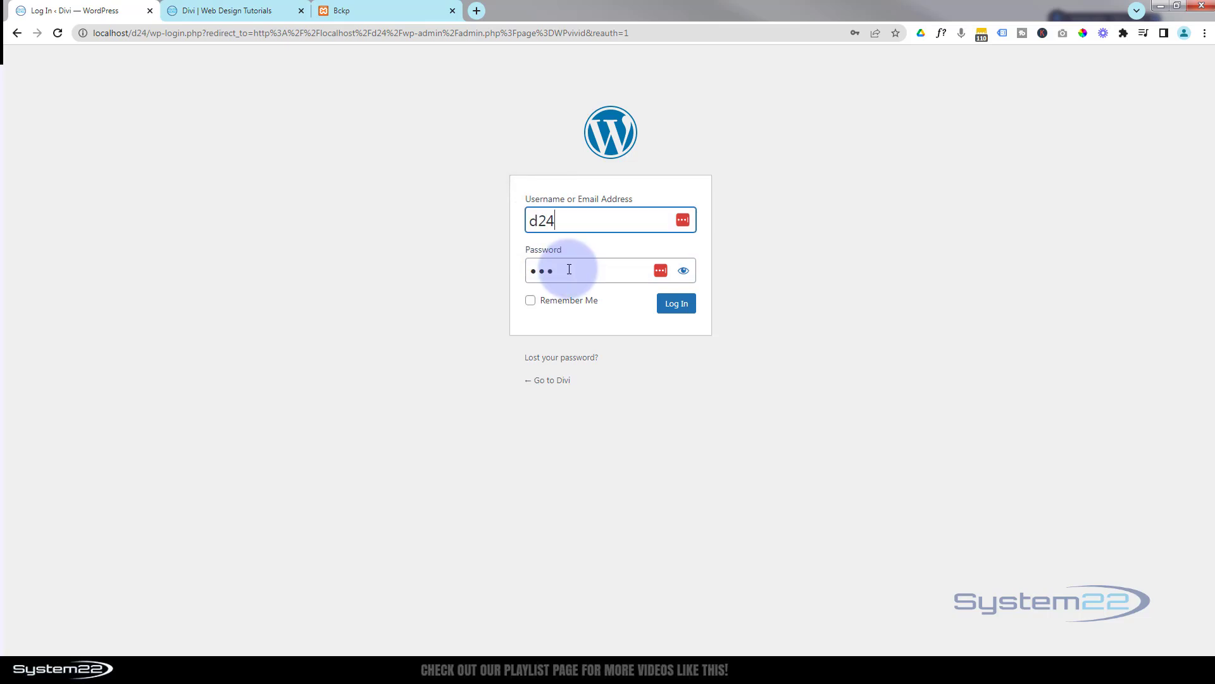
pyautogui.click(675, 306)
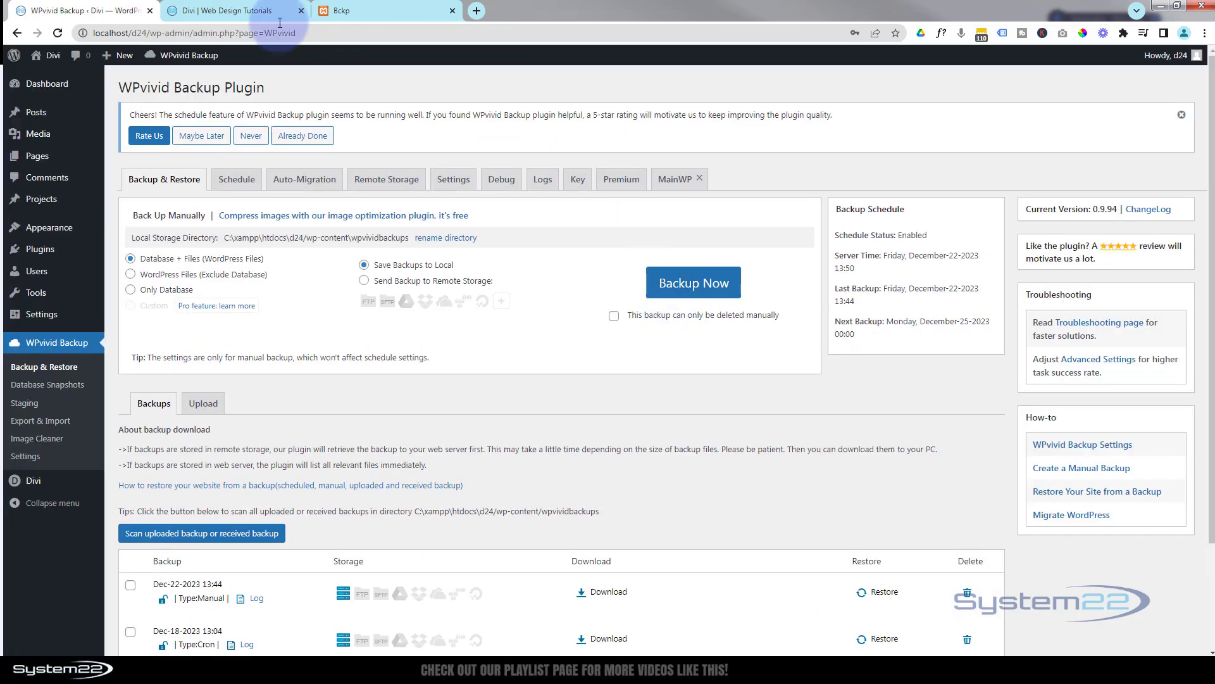
# - Reload the home page outside the Visual Builder and check its heading, header and sections against the latest backup
pyautogui.click(243, 11)
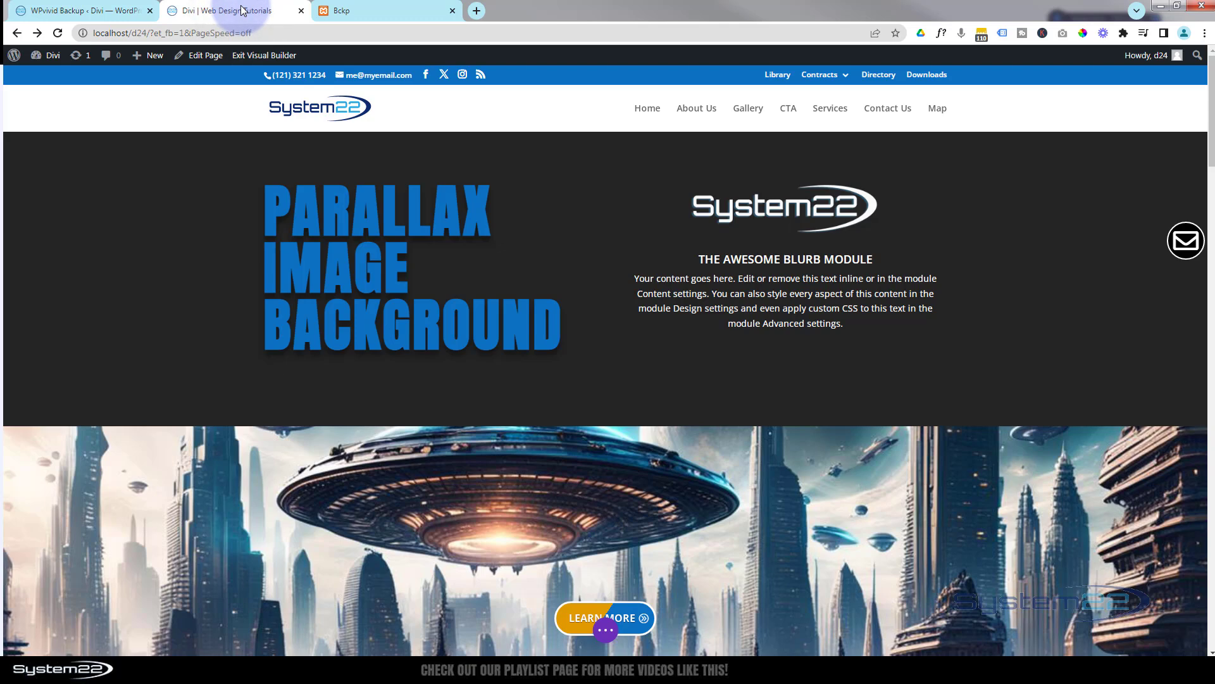
pyautogui.click(57, 32)
pyautogui.click(229, 58)
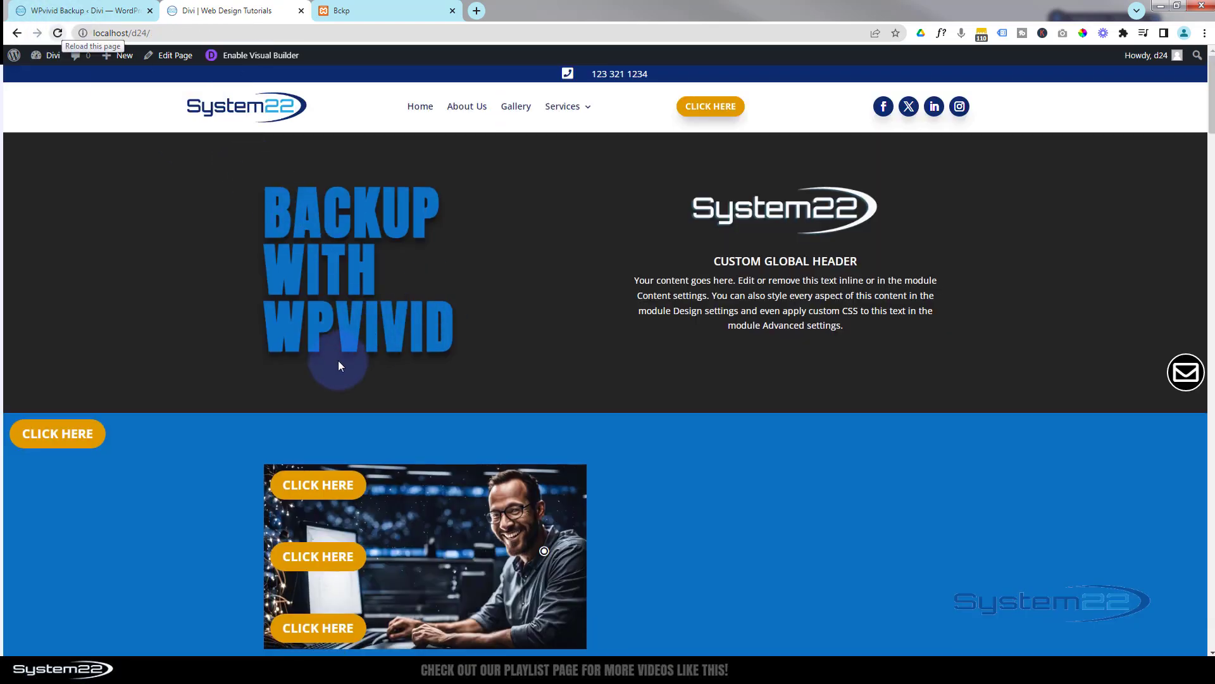
pyautogui.scroll(-2, 238, 310)
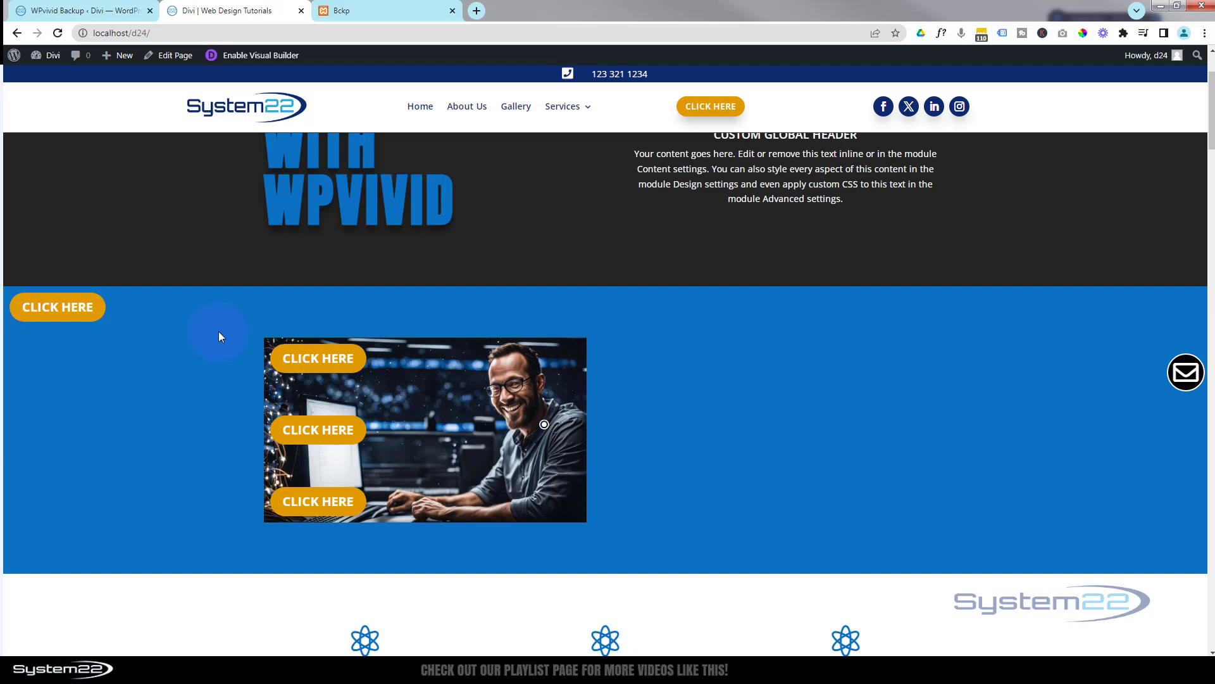
pyautogui.scroll(-15, 219, 336)
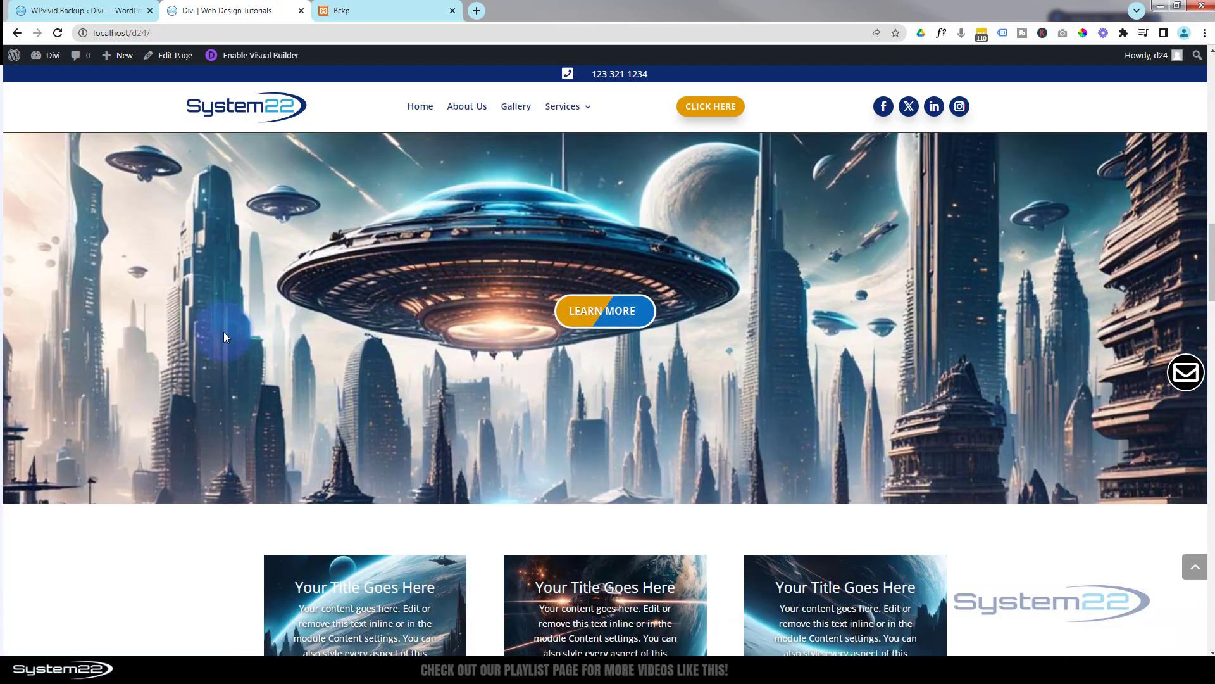
# - Examine the restored home page down to its contact form and footer, and view the Bckp site's home page
pyautogui.scroll(-20, 225, 333)
pyautogui.scroll(-20, 225, 332)
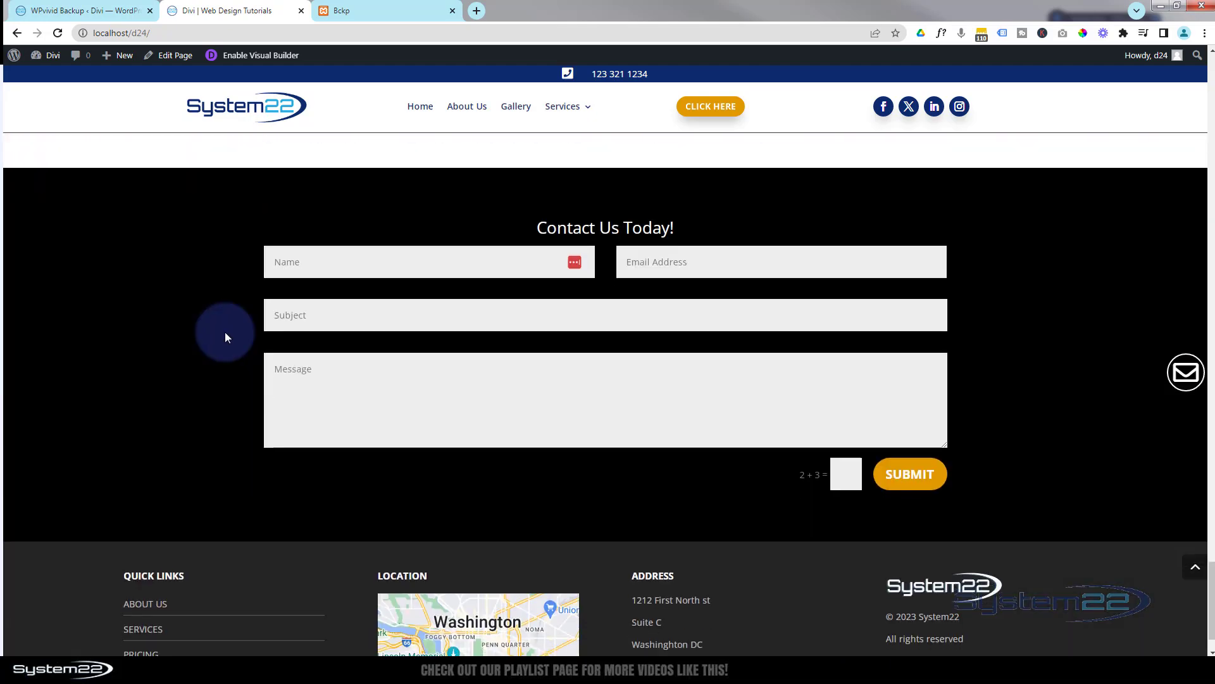
pyautogui.scroll(-2, 226, 331)
pyautogui.click(1194, 571)
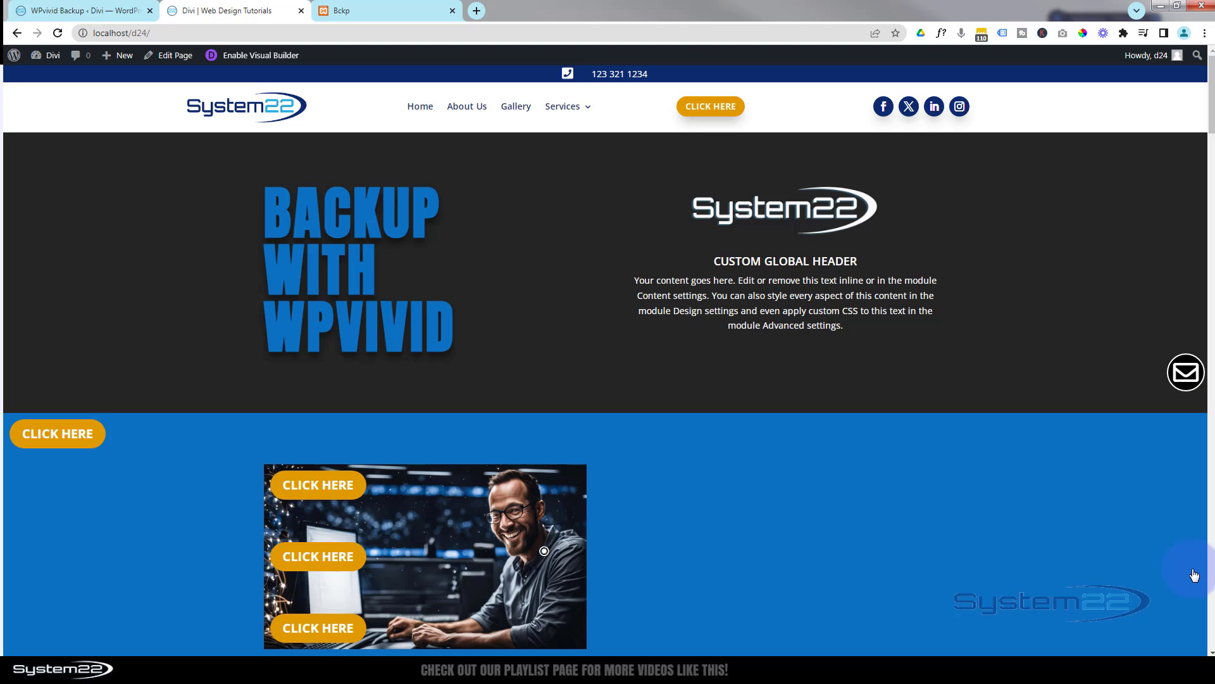
pyautogui.click(385, 14)
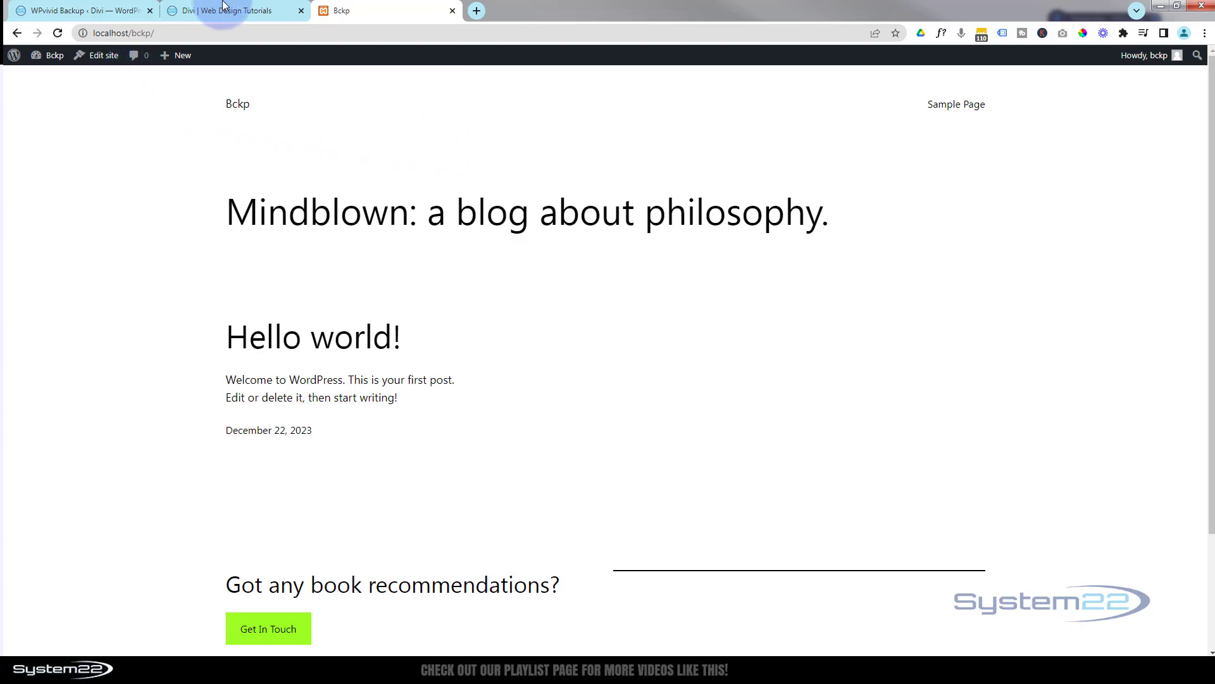
# - Download the manual Dec-22-2023 13:44 backup zip from the Divi site's WPvivid backup list
pyautogui.click(74, 11)
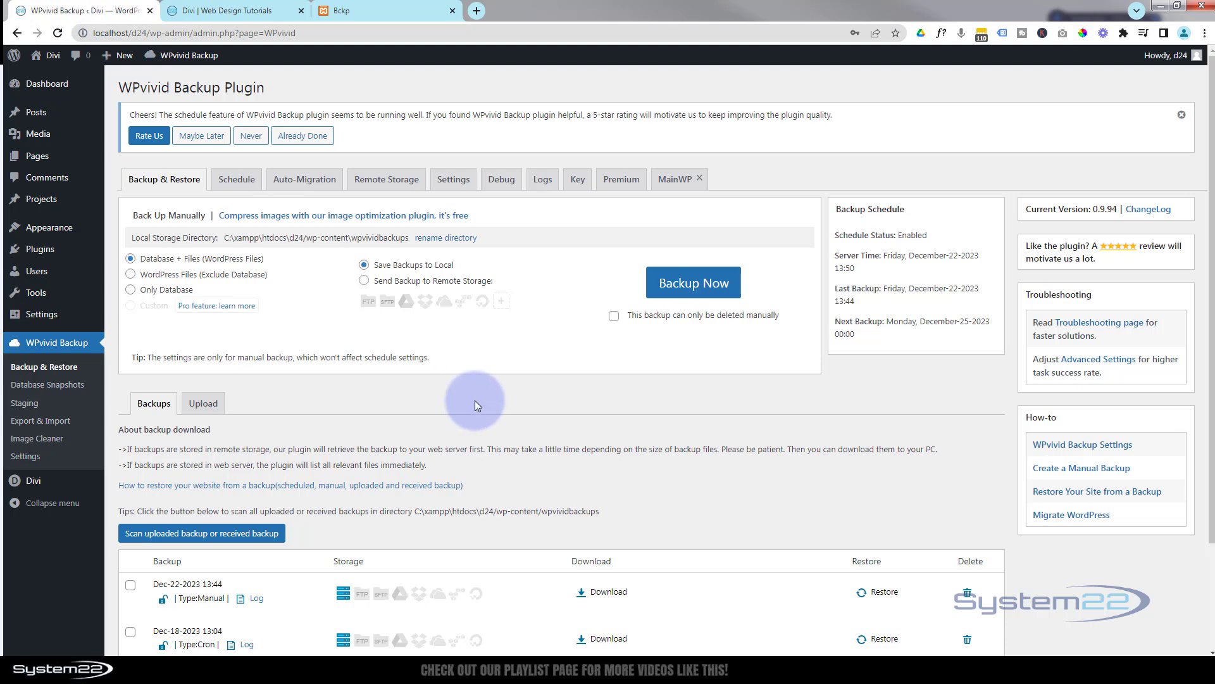
pyautogui.scroll(-2, 475, 400)
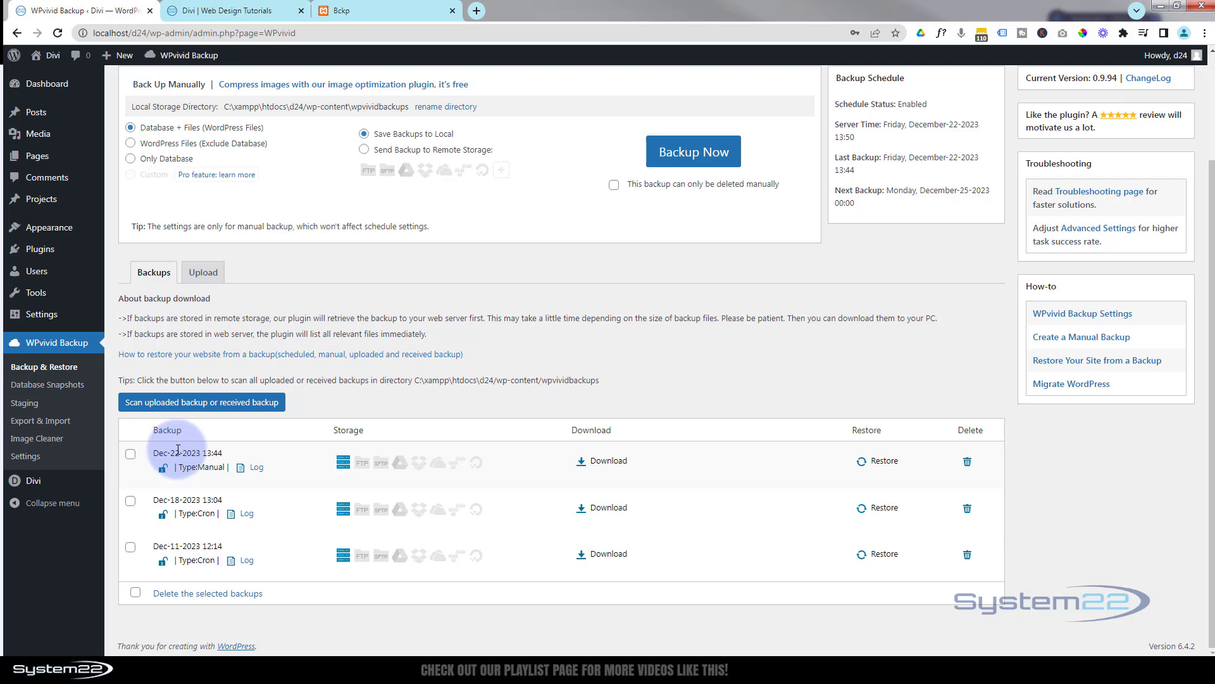
pyautogui.click(606, 462)
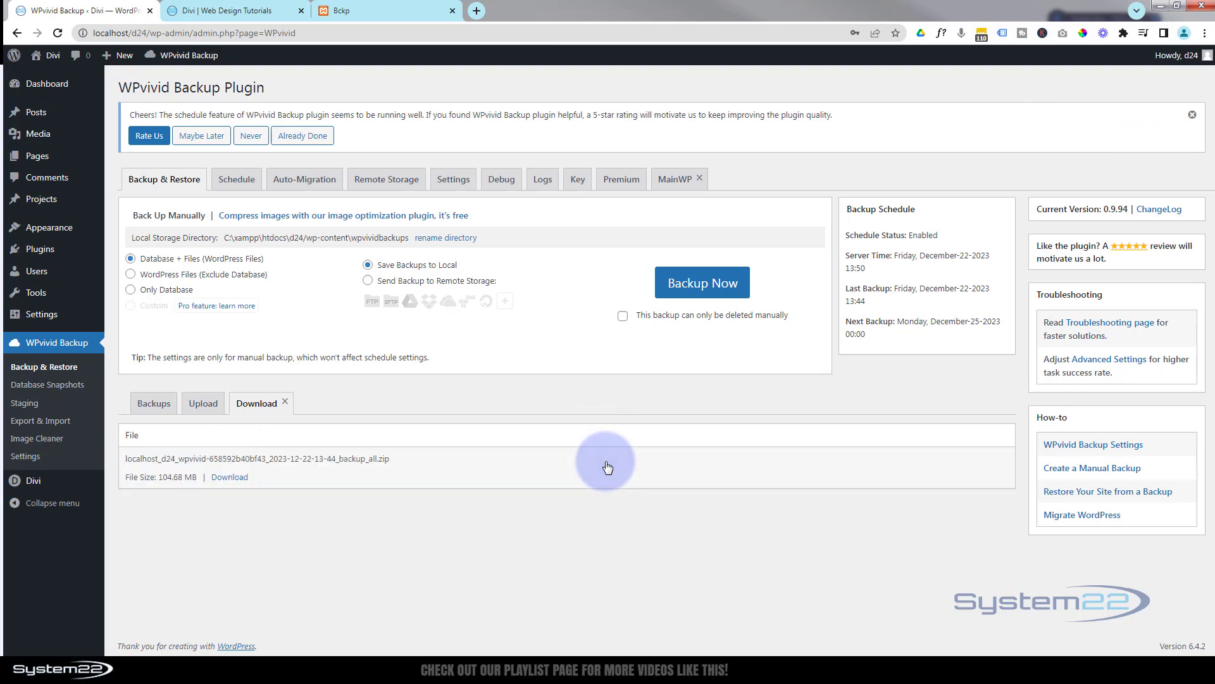
pyautogui.click(227, 480)
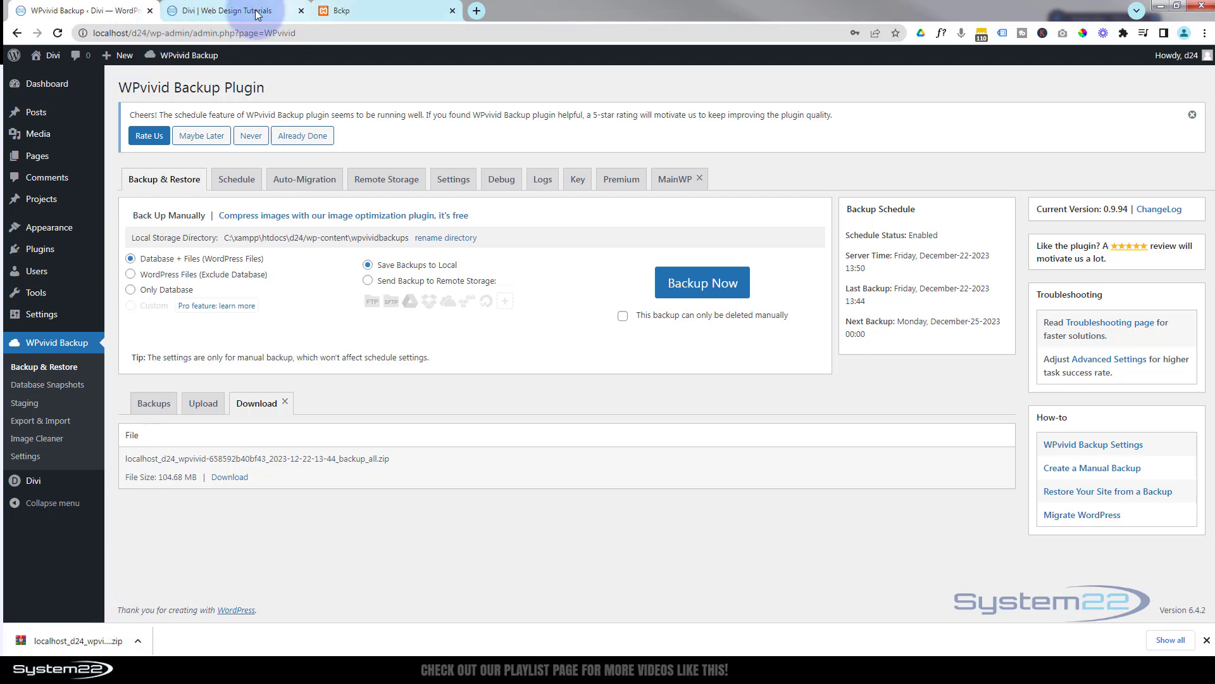
# - Switch to the Bckp site and open the page for adding new plugins in its dashboard
pyautogui.click(384, 10)
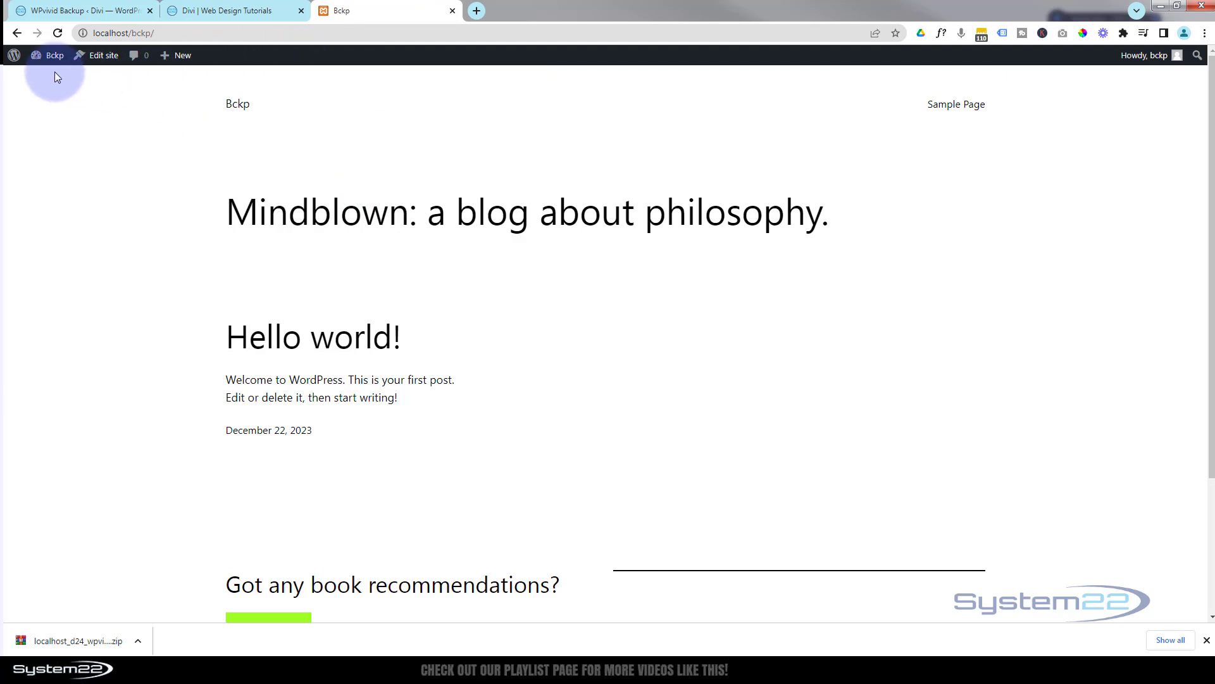
pyautogui.click(35, 78)
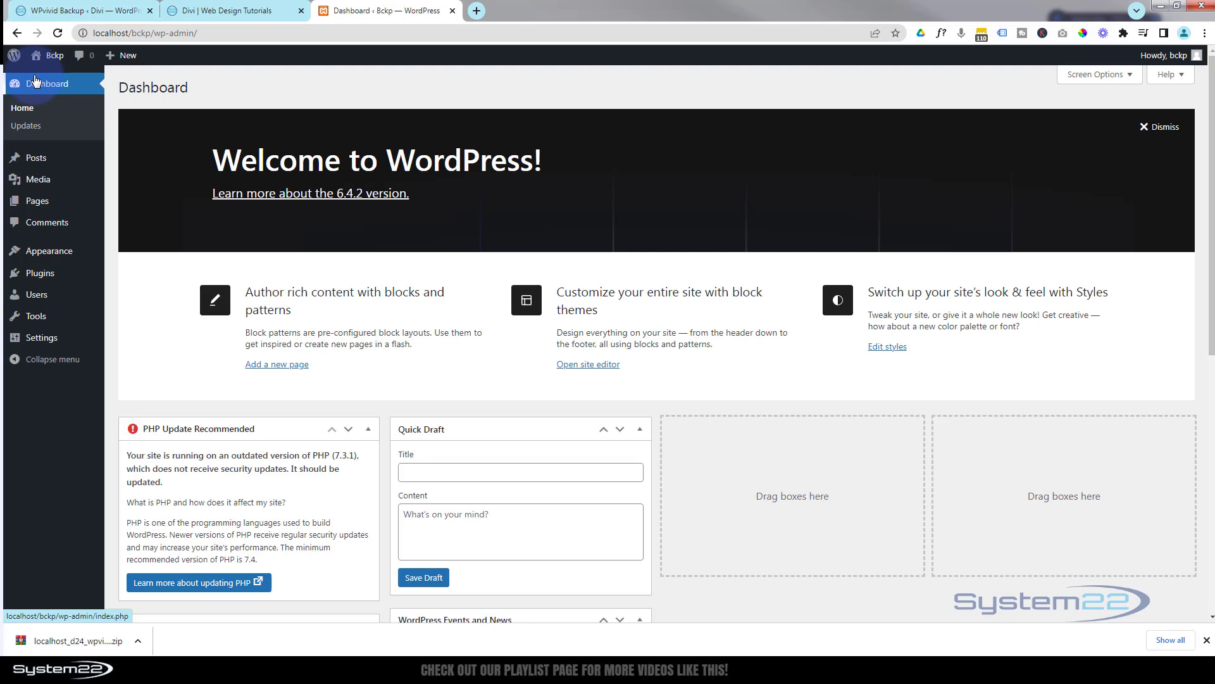
pyautogui.moveTo(43, 277)
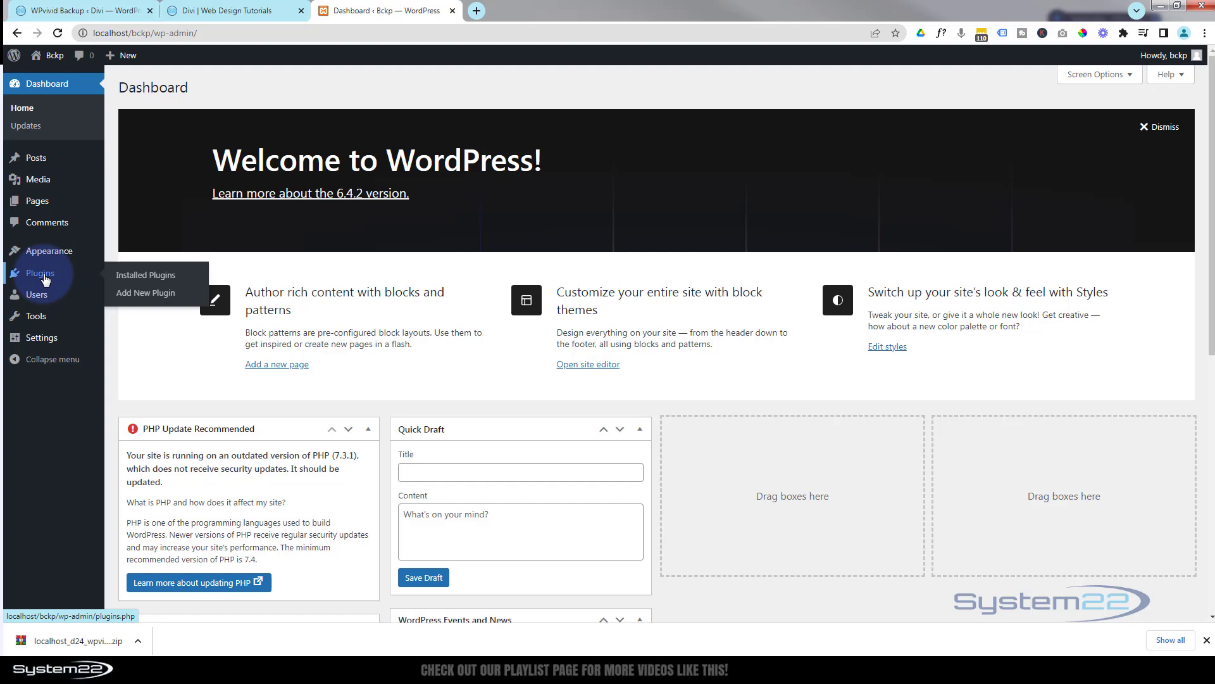
pyautogui.click(44, 279)
pyautogui.click(219, 89)
# - Search the plugin directory for "wpvivid", and install and activate Migration, Backup, Staging – WPvivid
pyautogui.click(1036, 129)
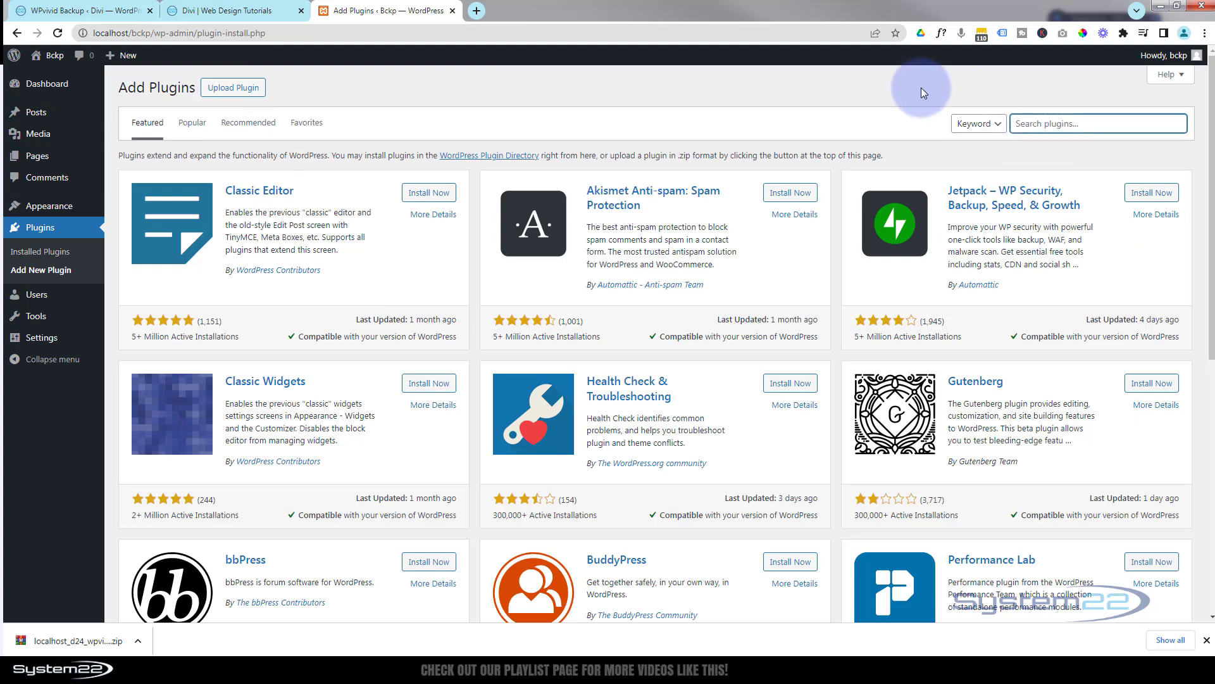
pyautogui.write('wpvivid')
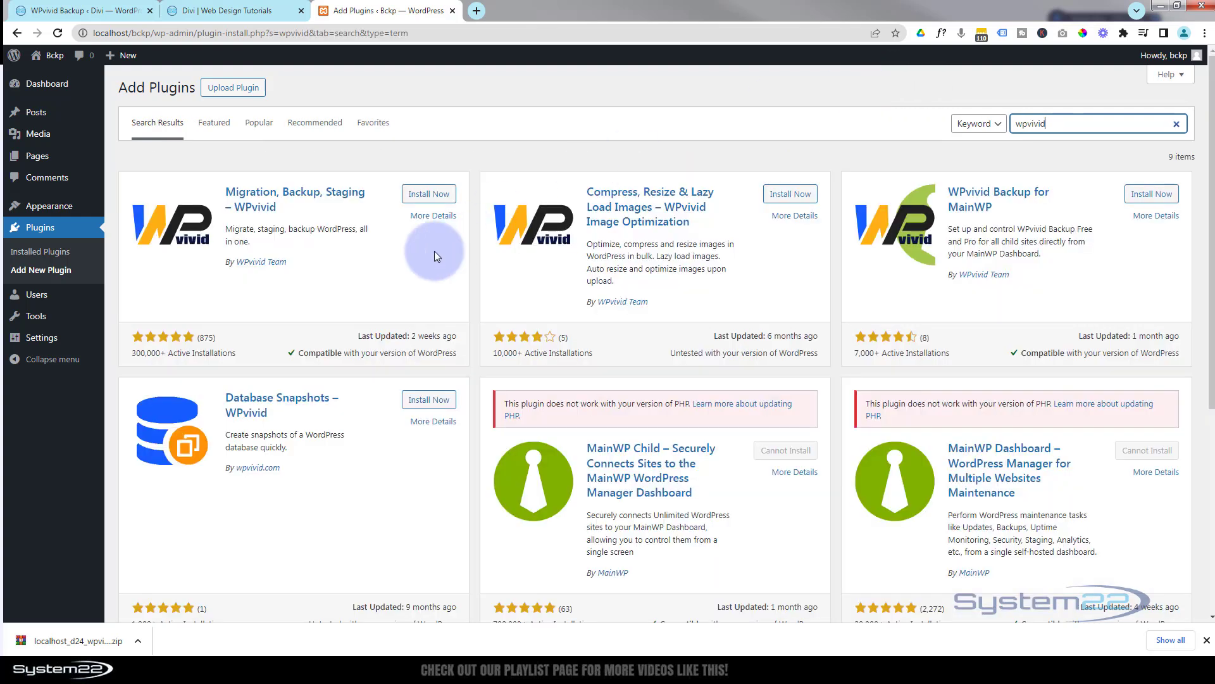
pyautogui.click(419, 194)
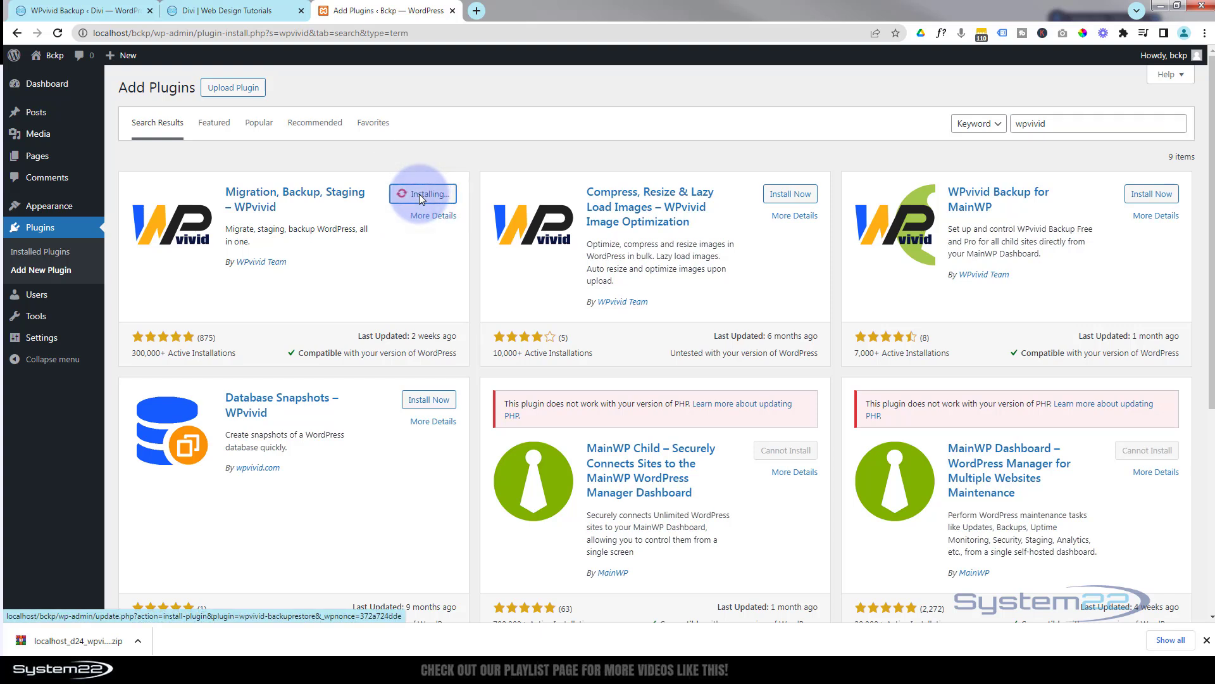
pyautogui.click(421, 197)
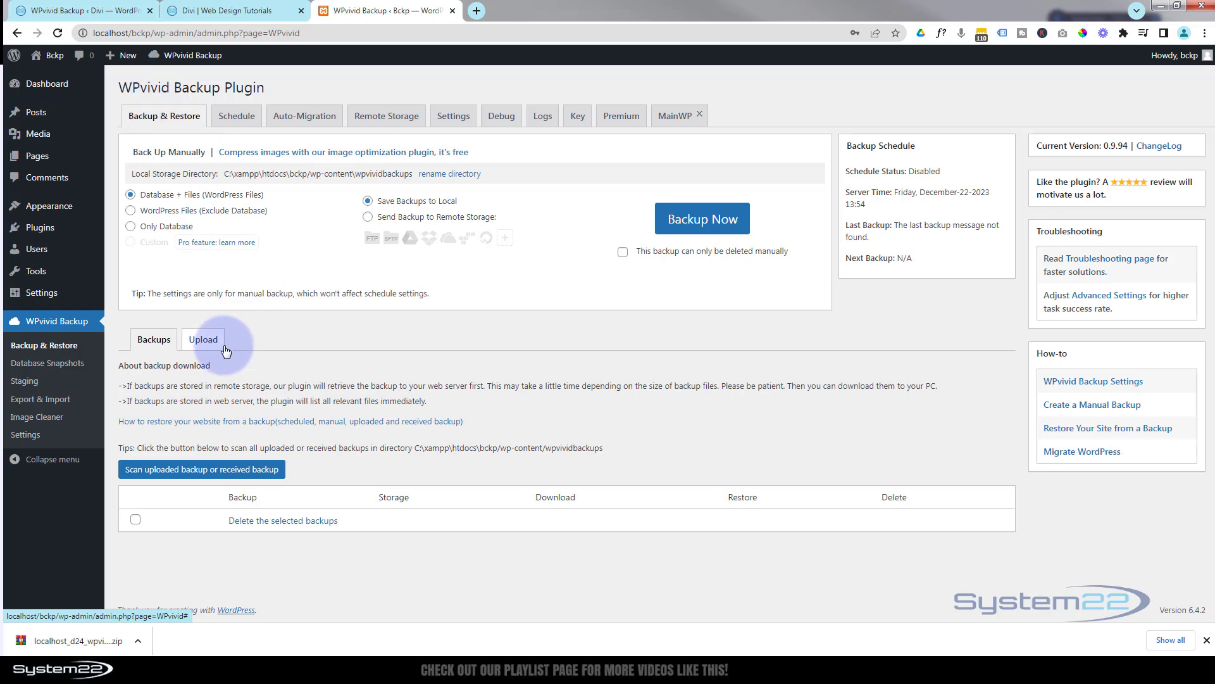
# - Upload the downloaded localhost_d24 backup zip to WPvivid on the Bckp site
pyautogui.click(205, 341)
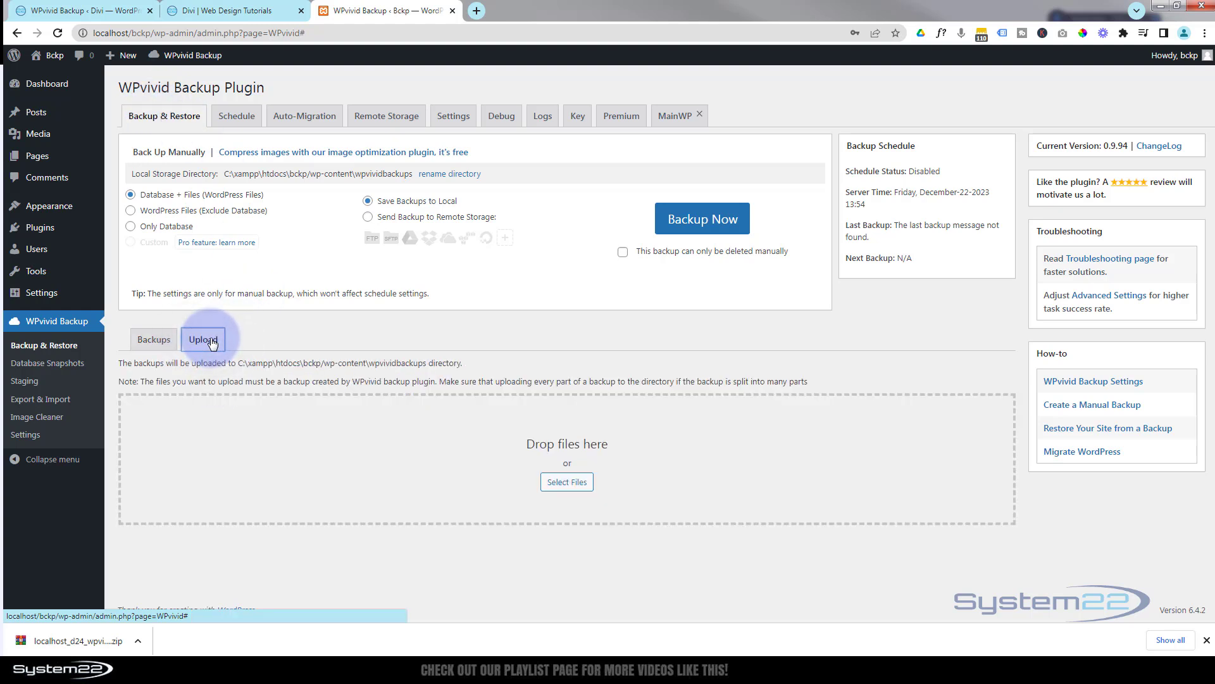
pyautogui.moveTo(88, 647); pyautogui.dragTo(535, 446)
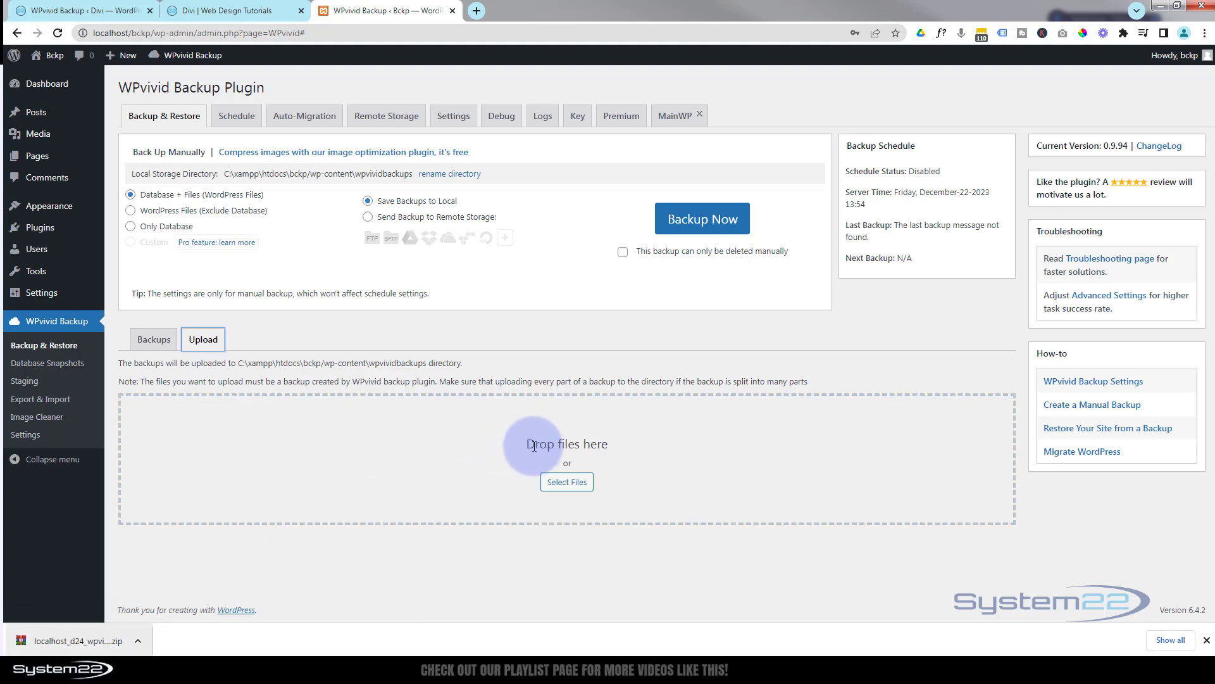
pyautogui.click(161, 545)
pyautogui.click(140, 573)
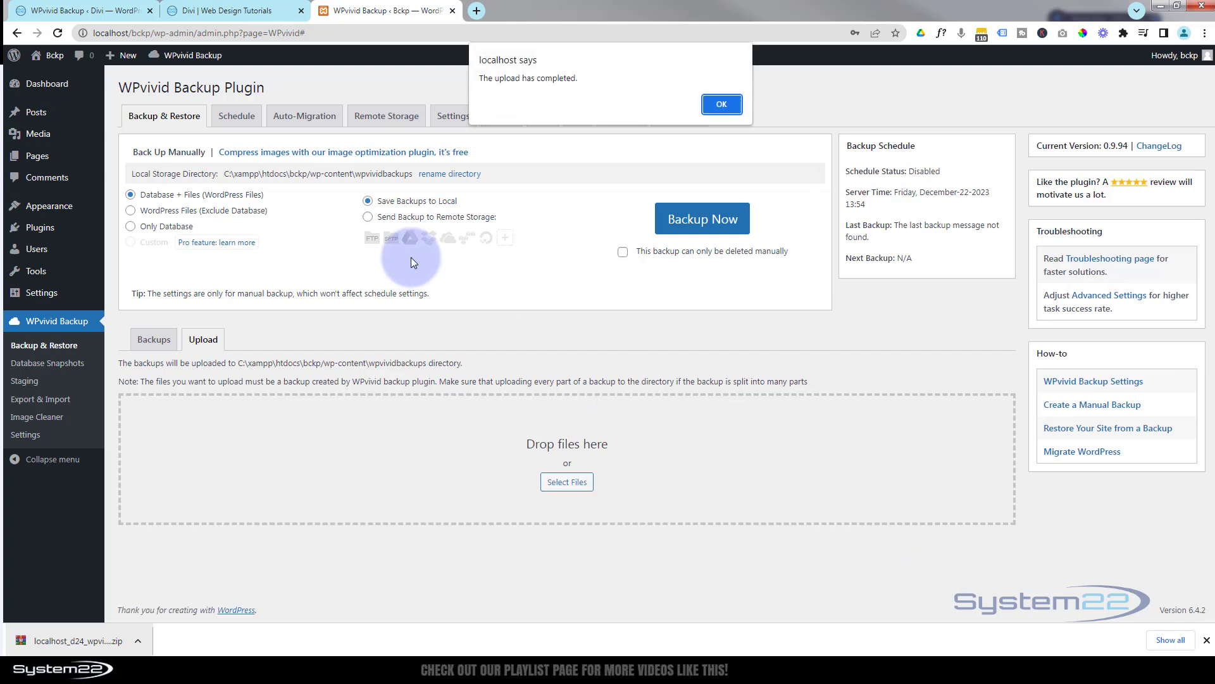
pyautogui.click(728, 105)
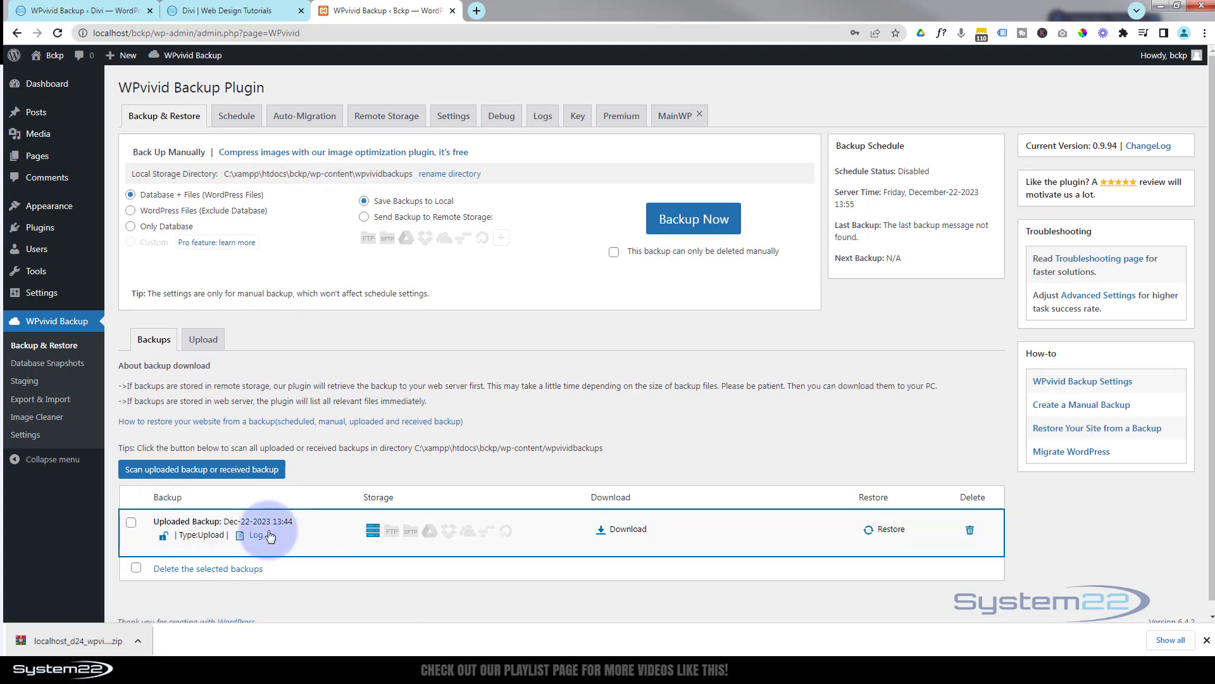
# - Restore the Bckp site from the uploaded Dec-22-2023 13:44 backup
pyautogui.click(892, 530)
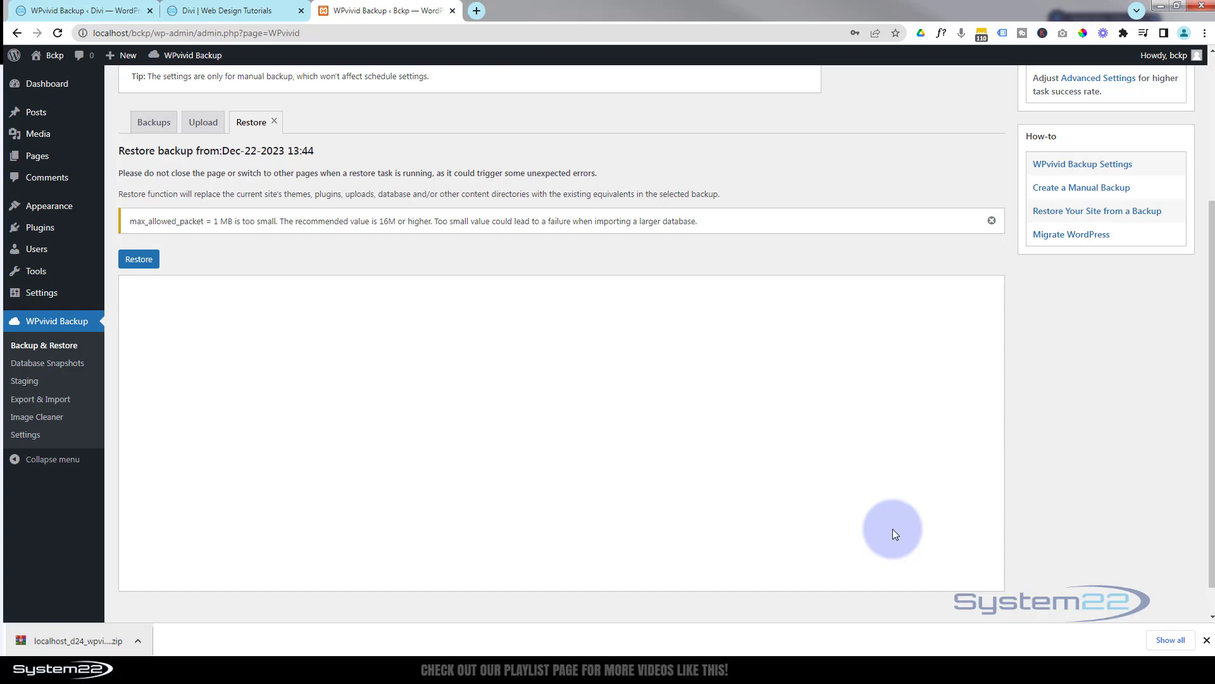
pyautogui.click(141, 260)
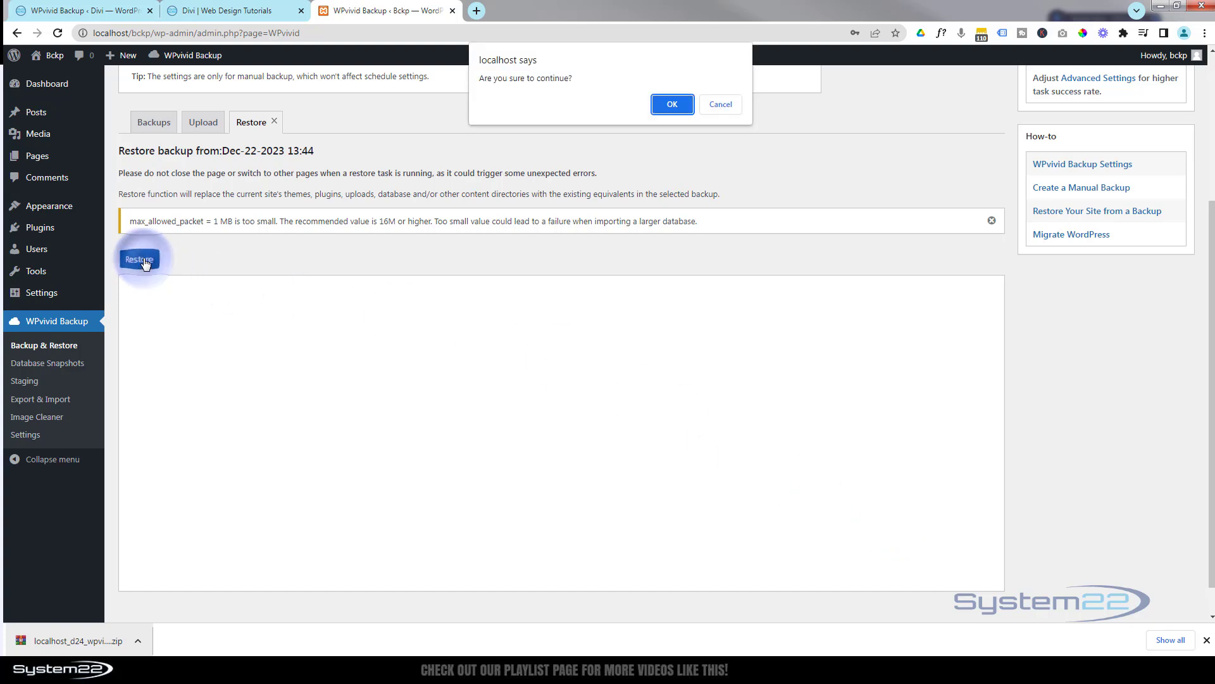
pyautogui.click(675, 104)
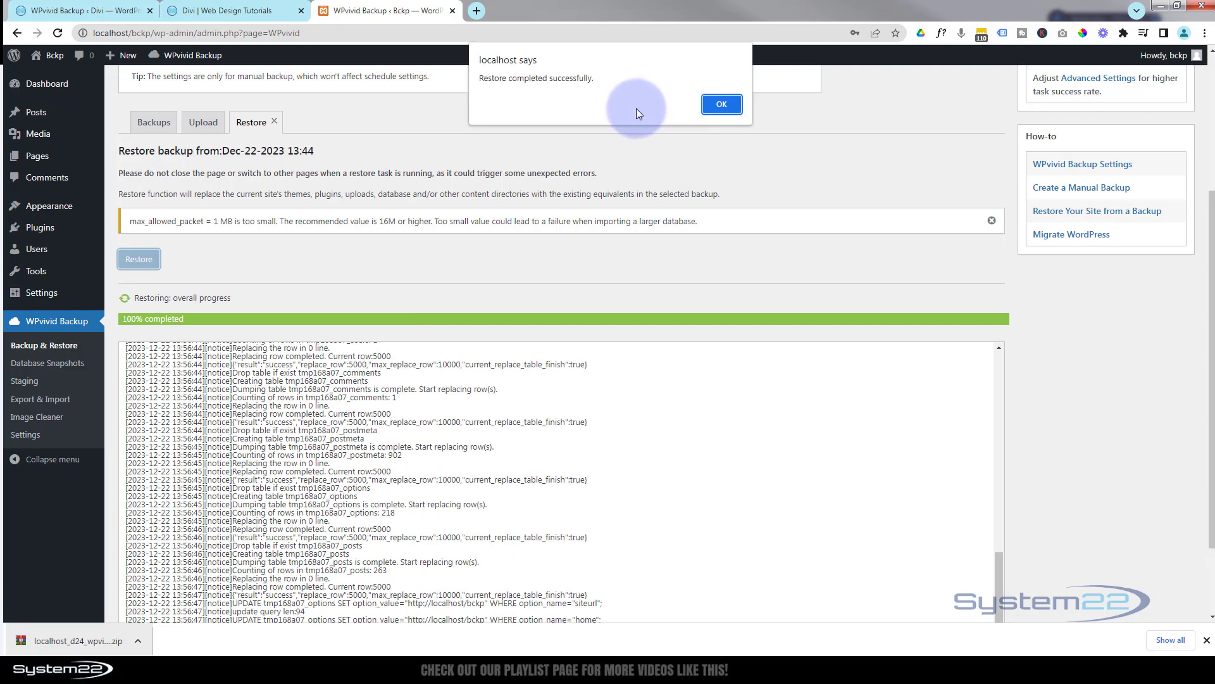
pyautogui.click(719, 105)
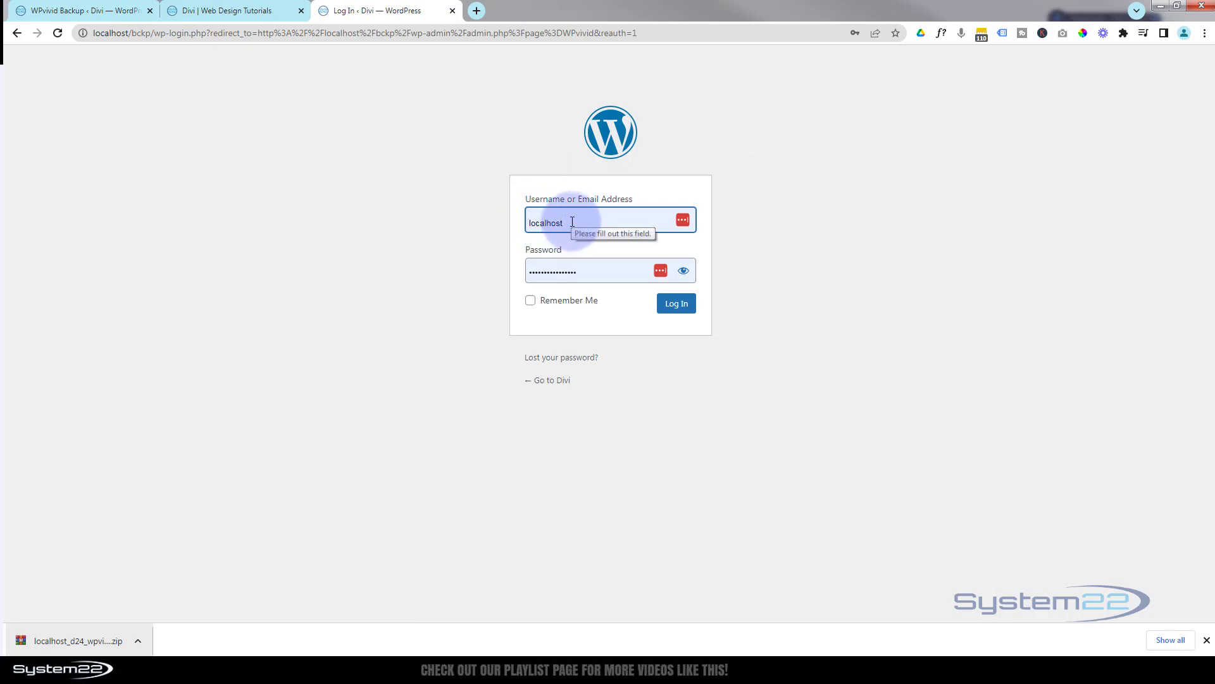
# - Log back in to the Bckp site's dashboard with the saved account username and password
pyautogui.click(572, 222)
pyautogui.click(576, 252)
pyautogui.click(676, 304)
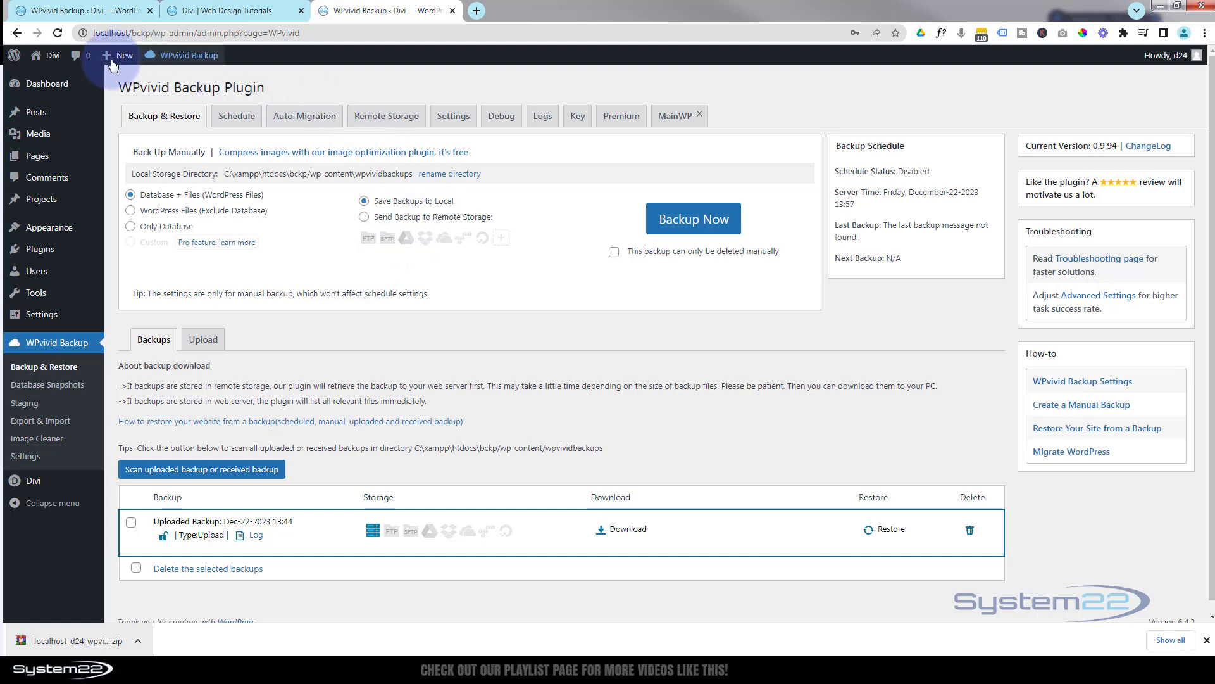
# - Open the Bckp site's home page in a new browser tab and check its heading, header and sections against the original
pyautogui.moveTo(51, 57)
pyautogui.middleClick(51, 77)
pyautogui.click(555, 11)
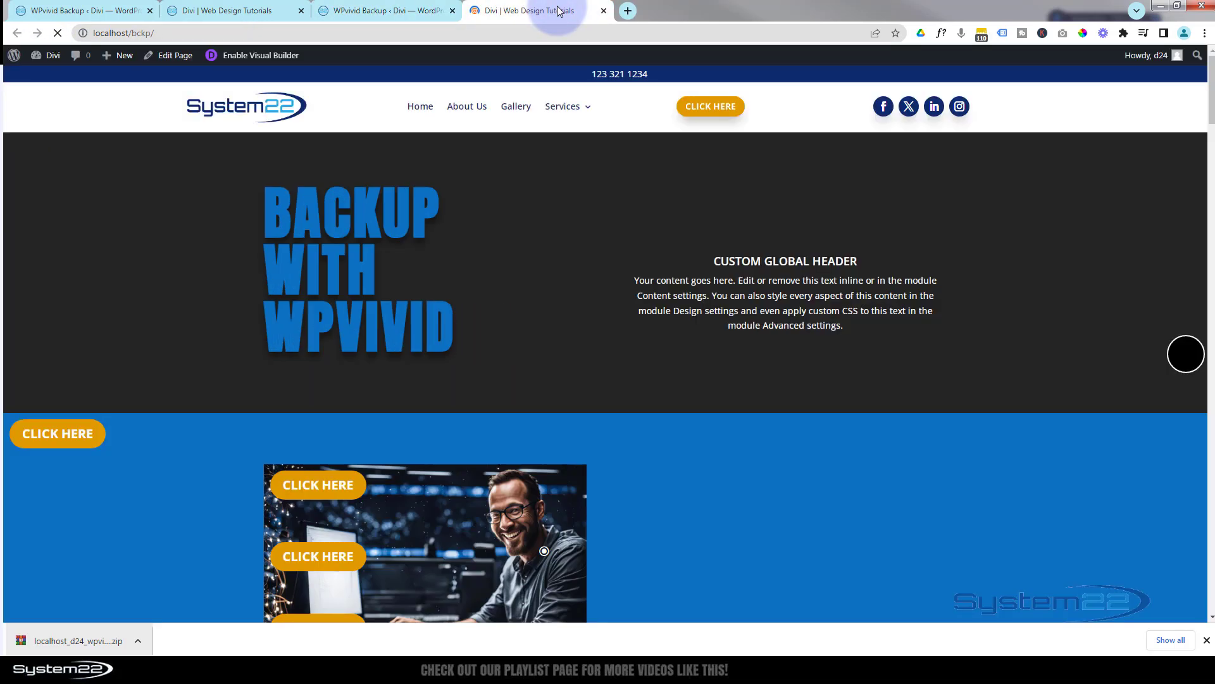
pyautogui.scroll(-9, 522, 214)
pyautogui.scroll(5, 522, 214)
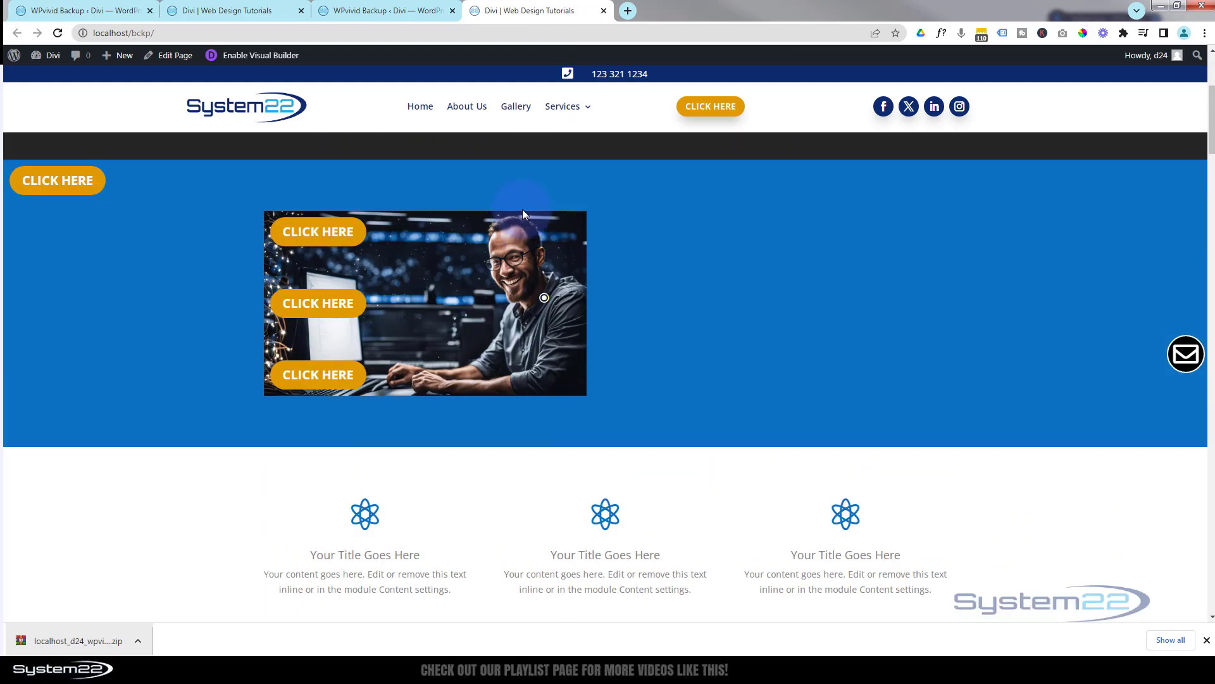
pyautogui.scroll(3, 523, 209)
# - Check the installed plugins and the active theme in the Bckp site's dashboard
pyautogui.click(402, 10)
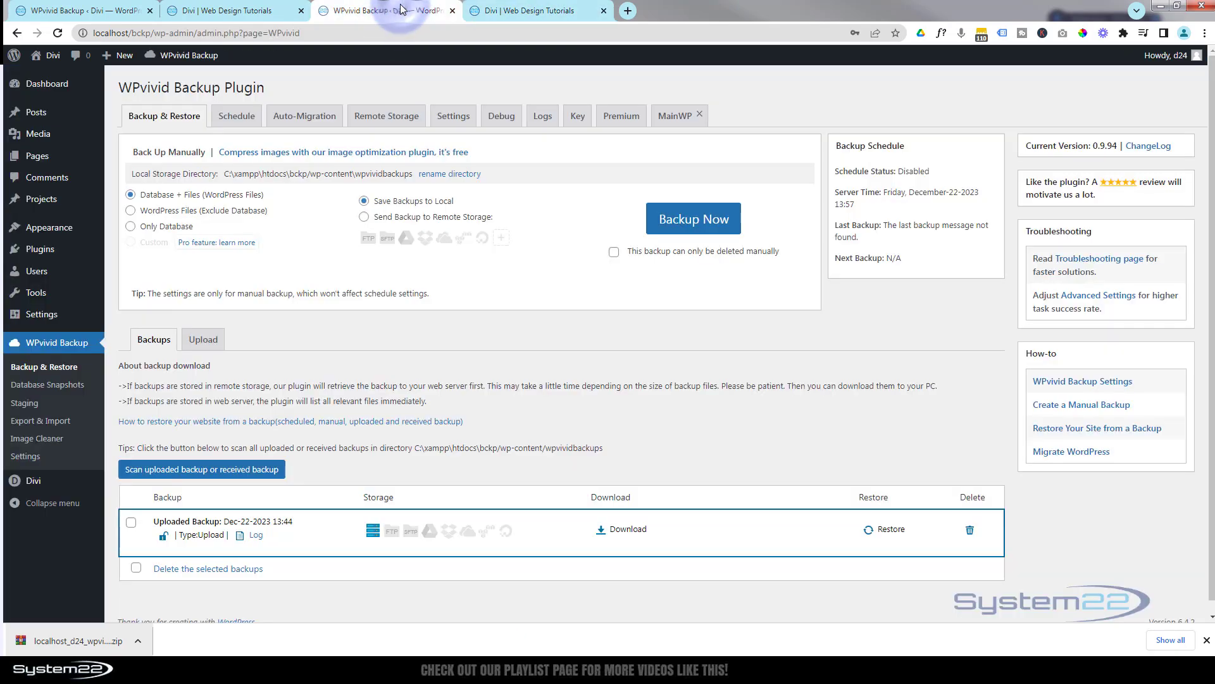
pyautogui.click(45, 247)
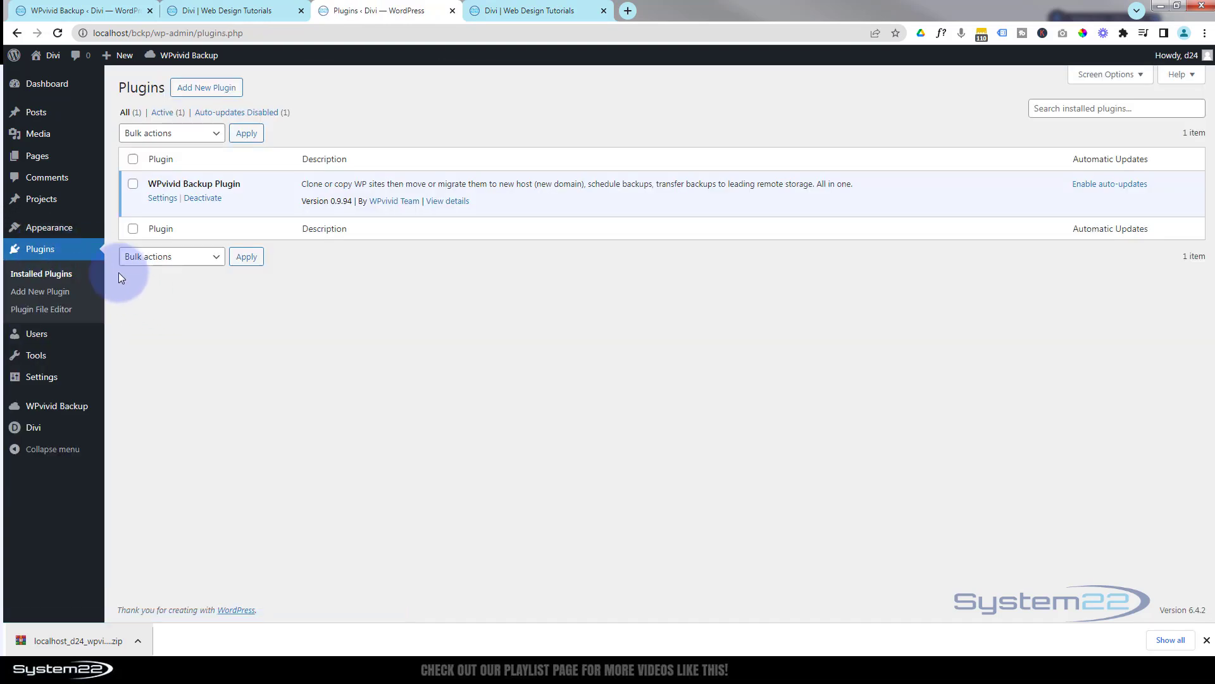
pyautogui.moveTo(58, 169)
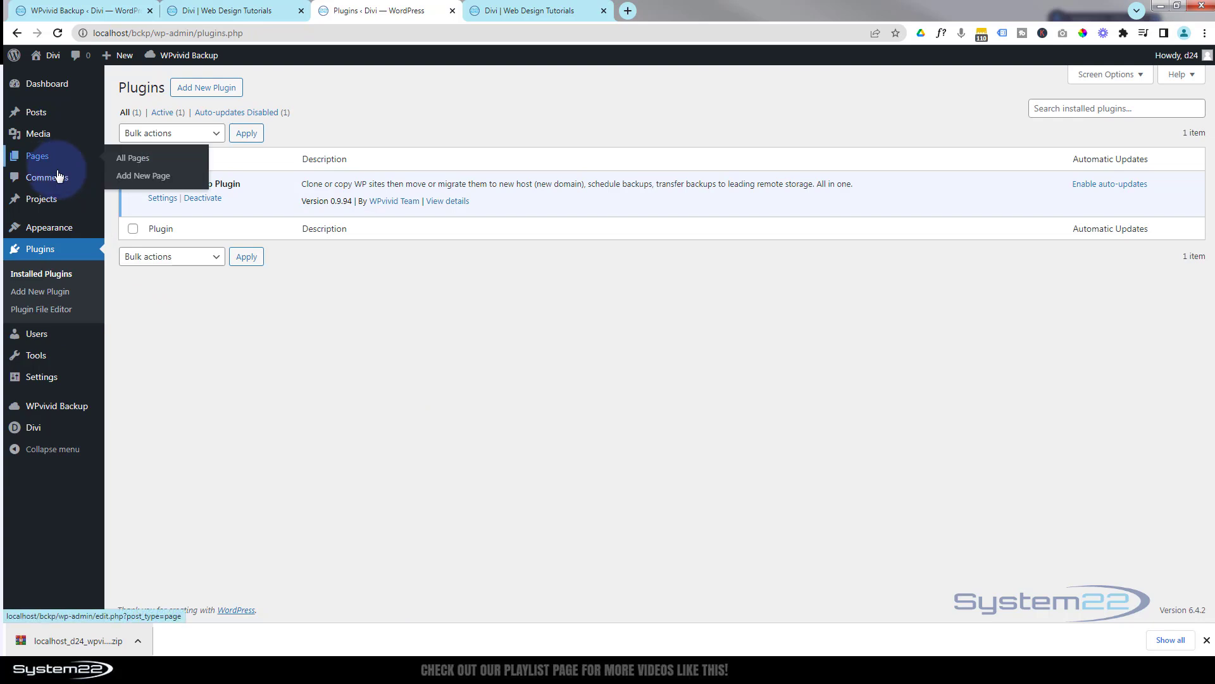
pyautogui.click(126, 232)
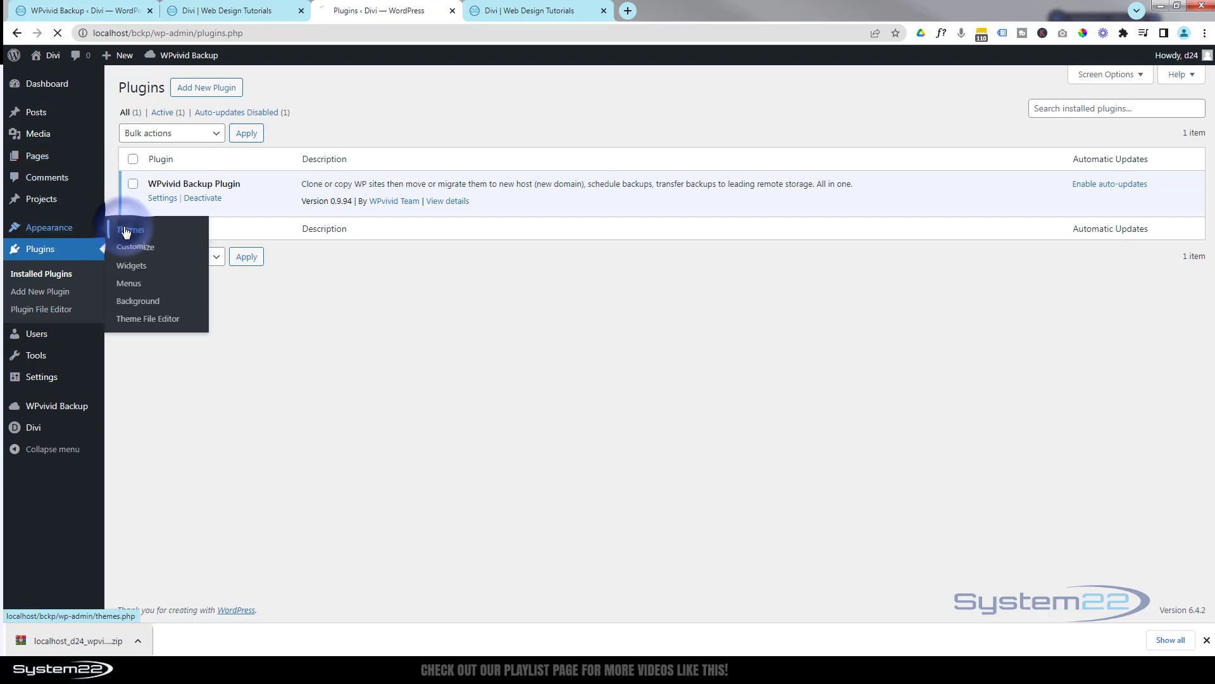
pyautogui.moveTo(272, 207)
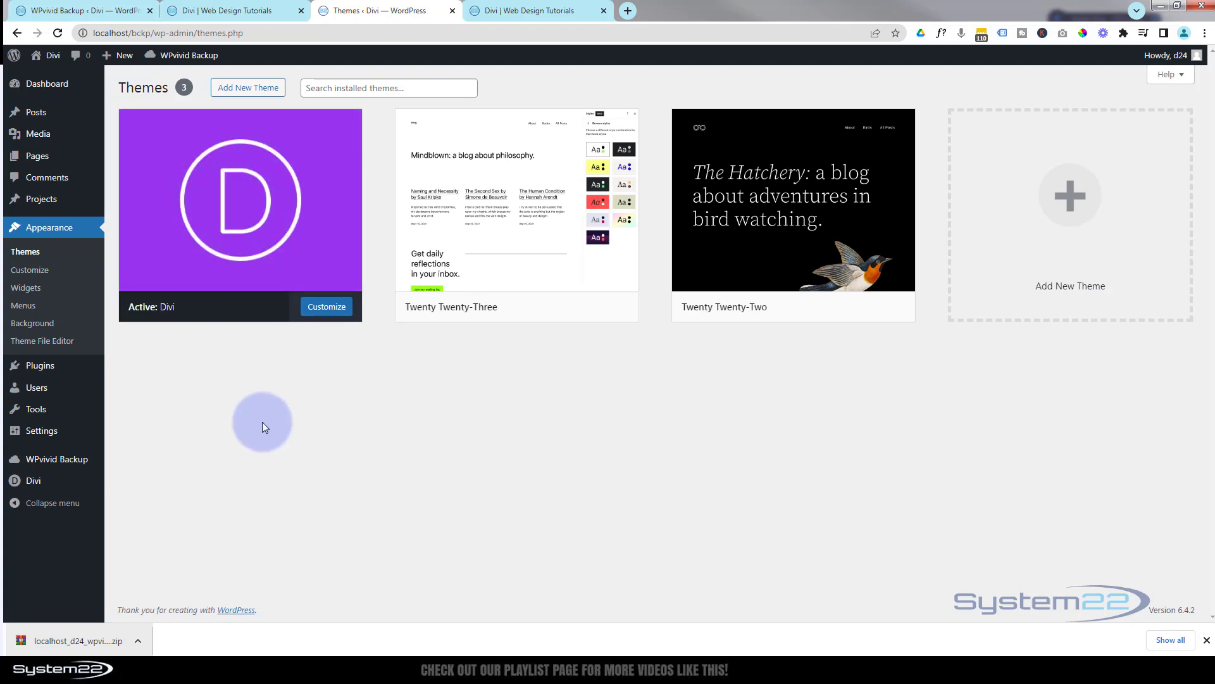
# - Enable WPvivid's backup schedule on the Bckp site, set it to Fortnightly, and save the changes
pyautogui.click(53, 461)
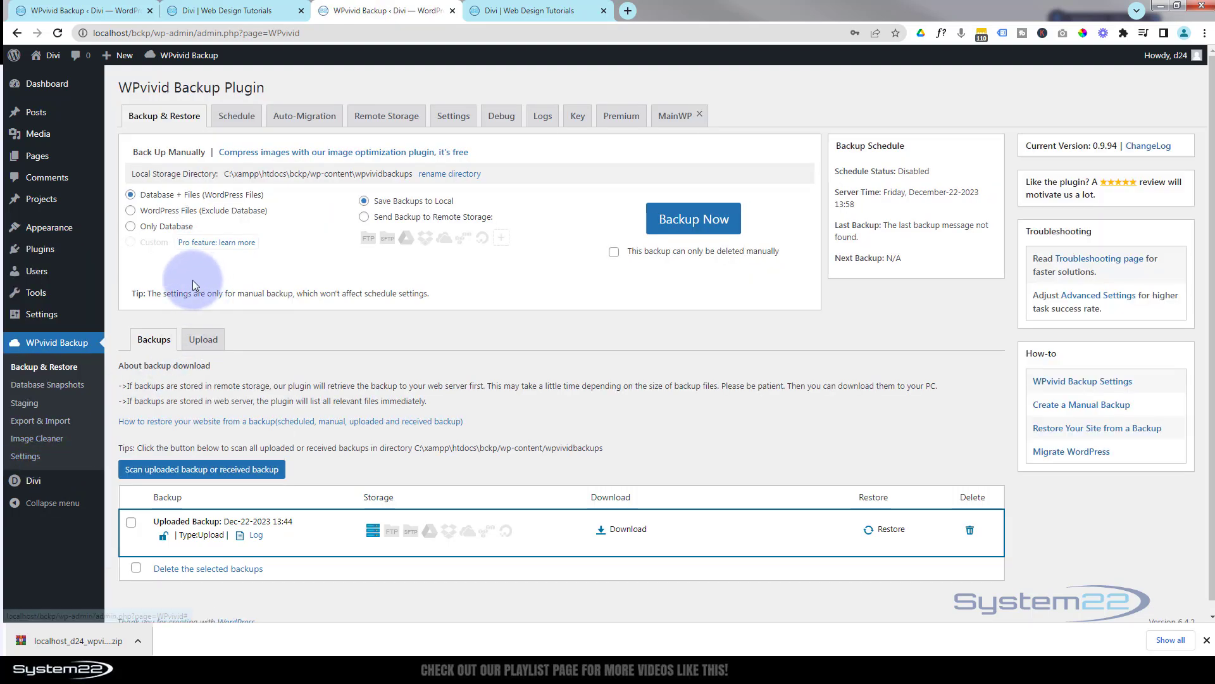
pyautogui.click(238, 119)
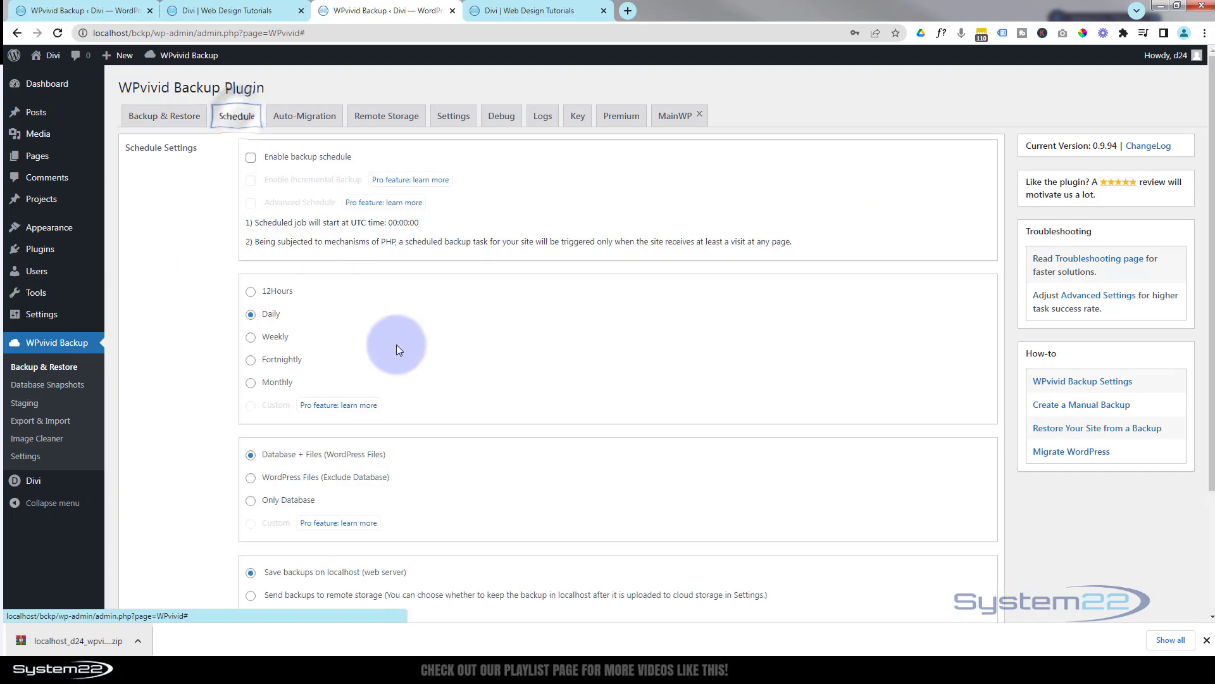
pyautogui.click(252, 157)
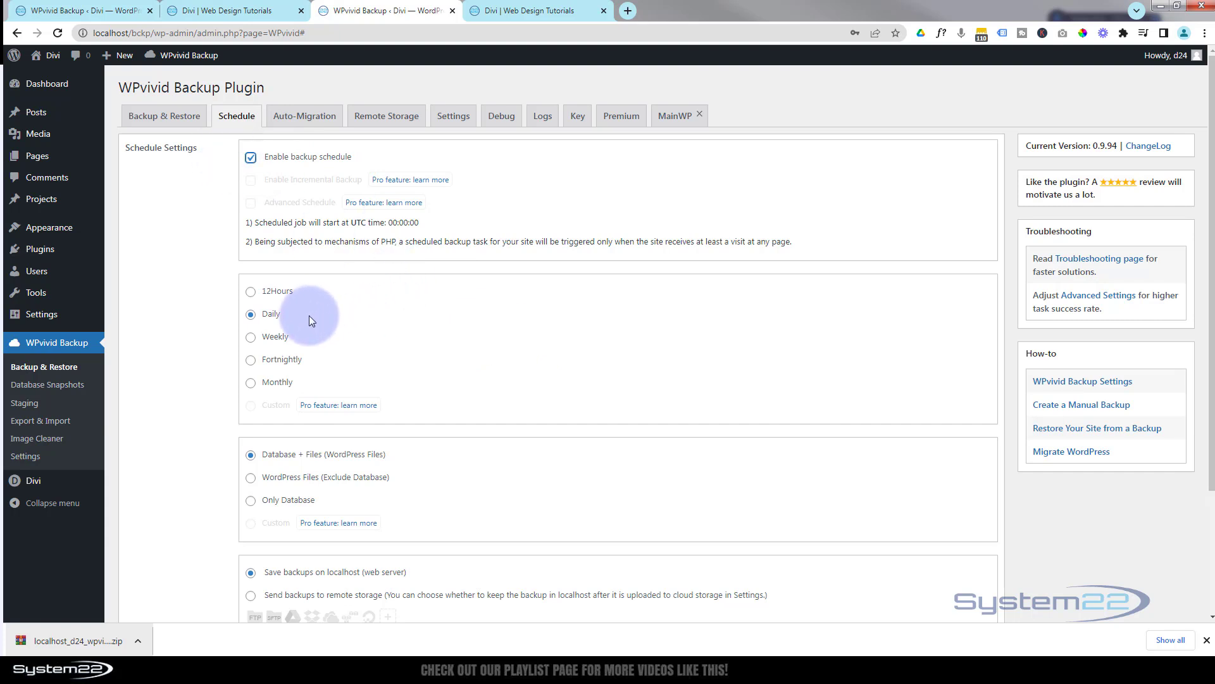
pyautogui.click(250, 359)
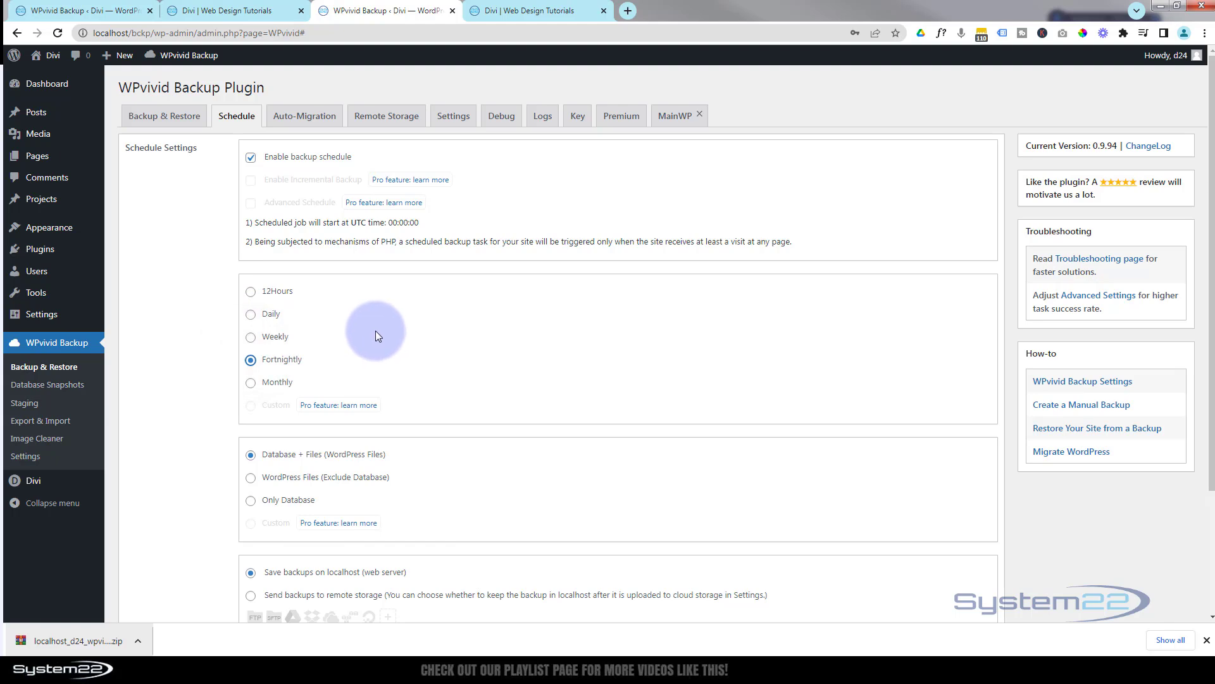
pyautogui.scroll(-2, 376, 332)
pyautogui.scroll(-1, 378, 334)
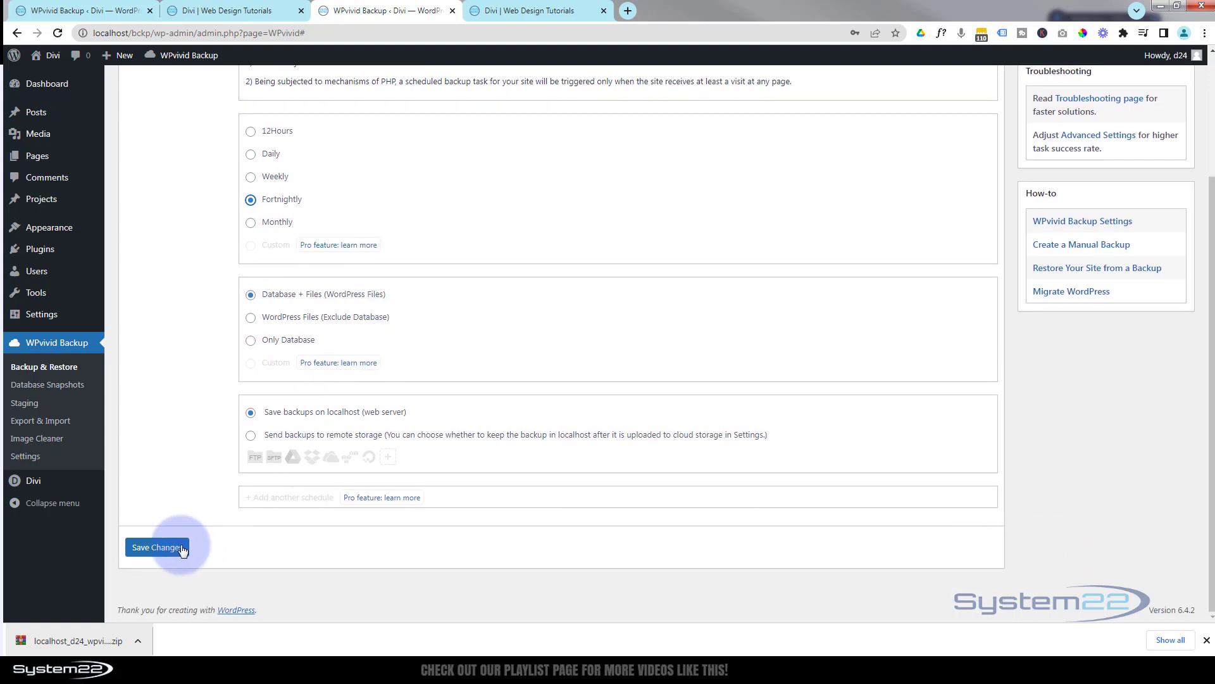
pyautogui.click(159, 549)
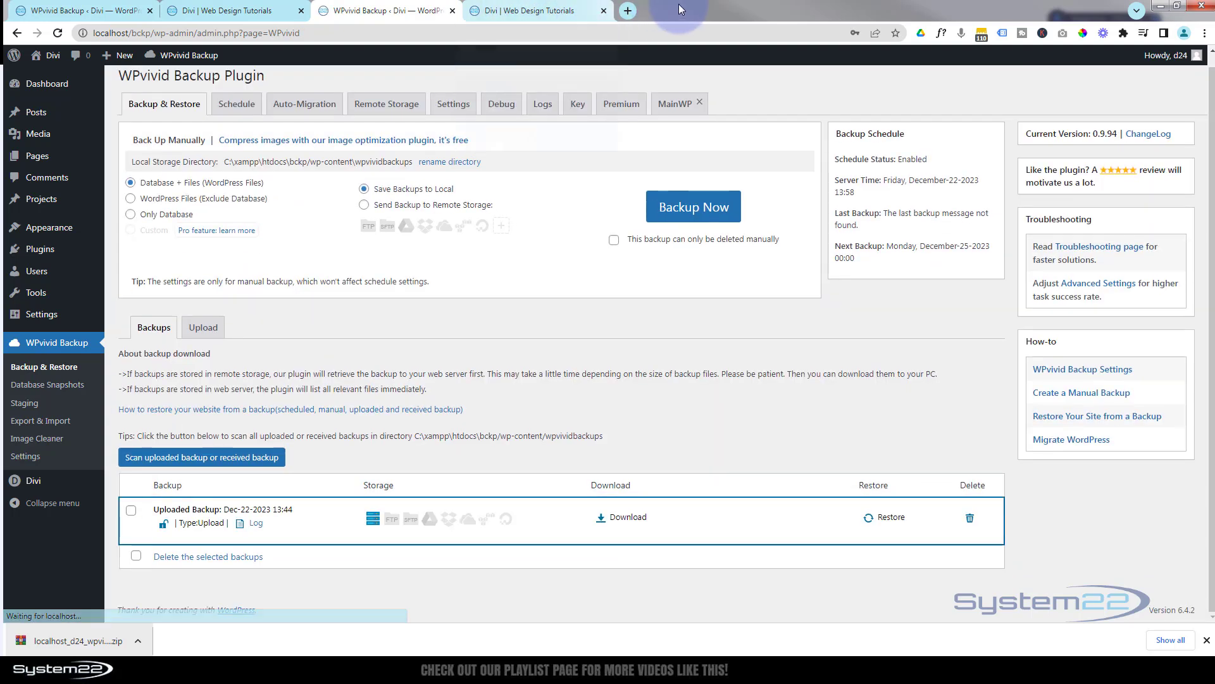
# - In Windows Explorer, open the Bckp site's wp-content/wpvividbackups folder and locate the stored backup ZIP archive
pyautogui.click(247, 13)
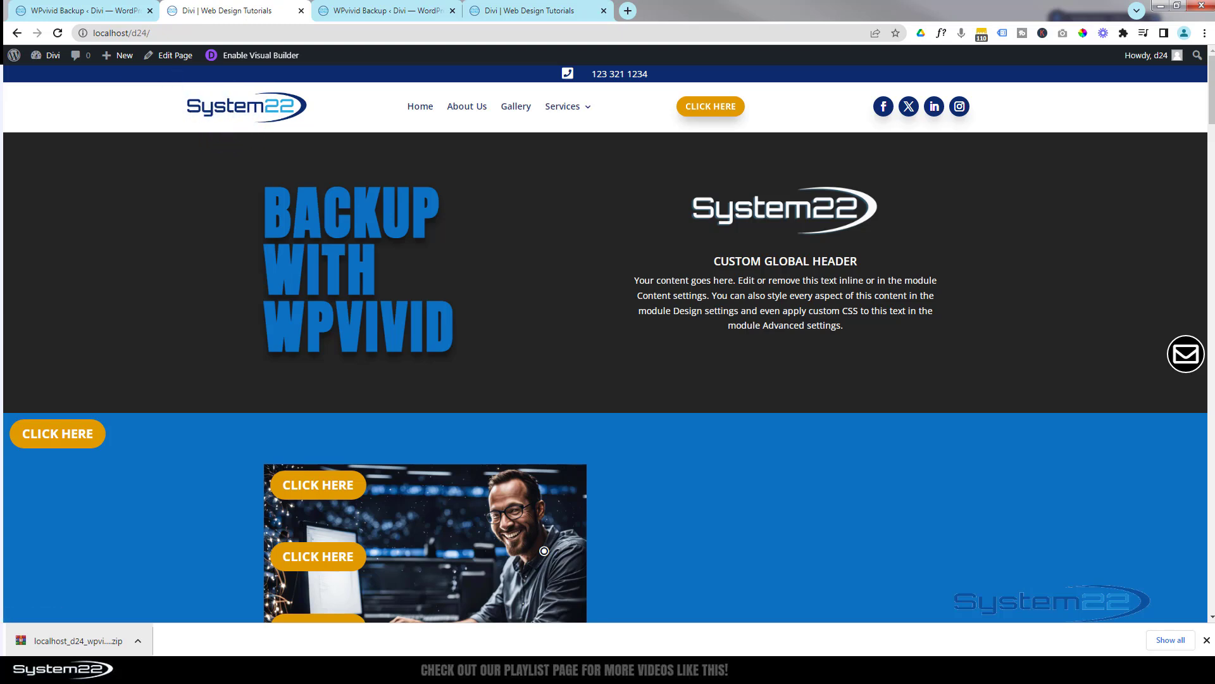
pyautogui.moveTo(0, 158); pyautogui.dragTo(243, 142)
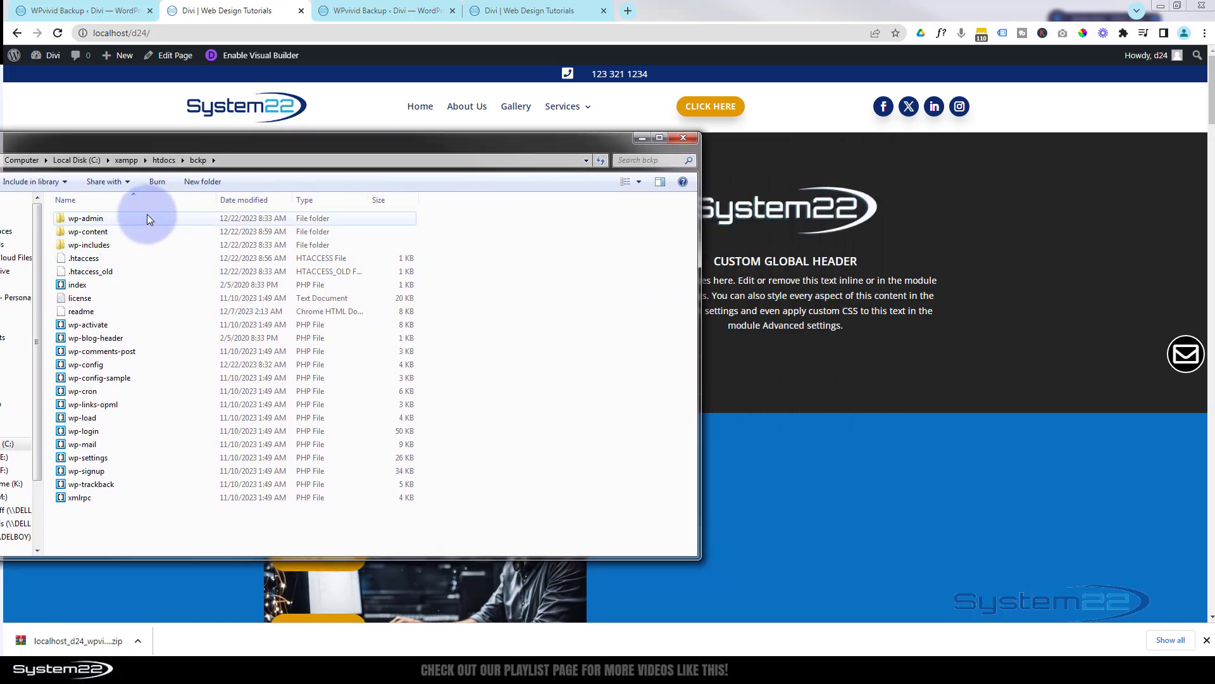
pyautogui.doubleClick(60, 231)
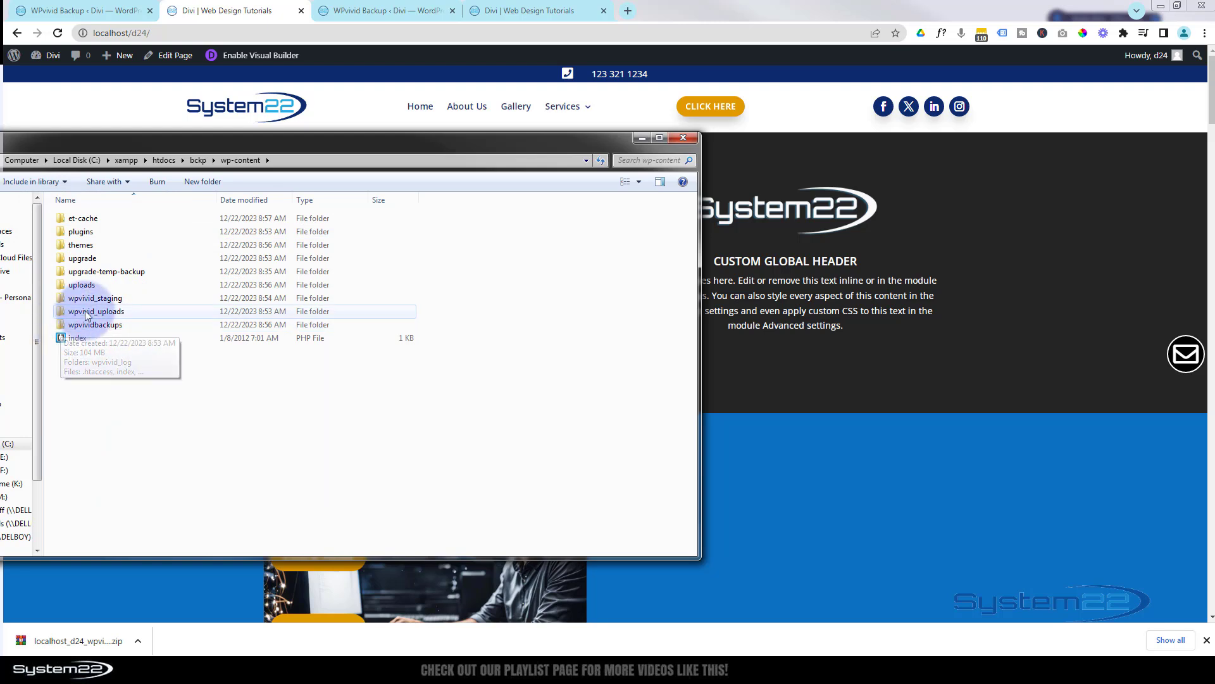
pyautogui.doubleClick(61, 325)
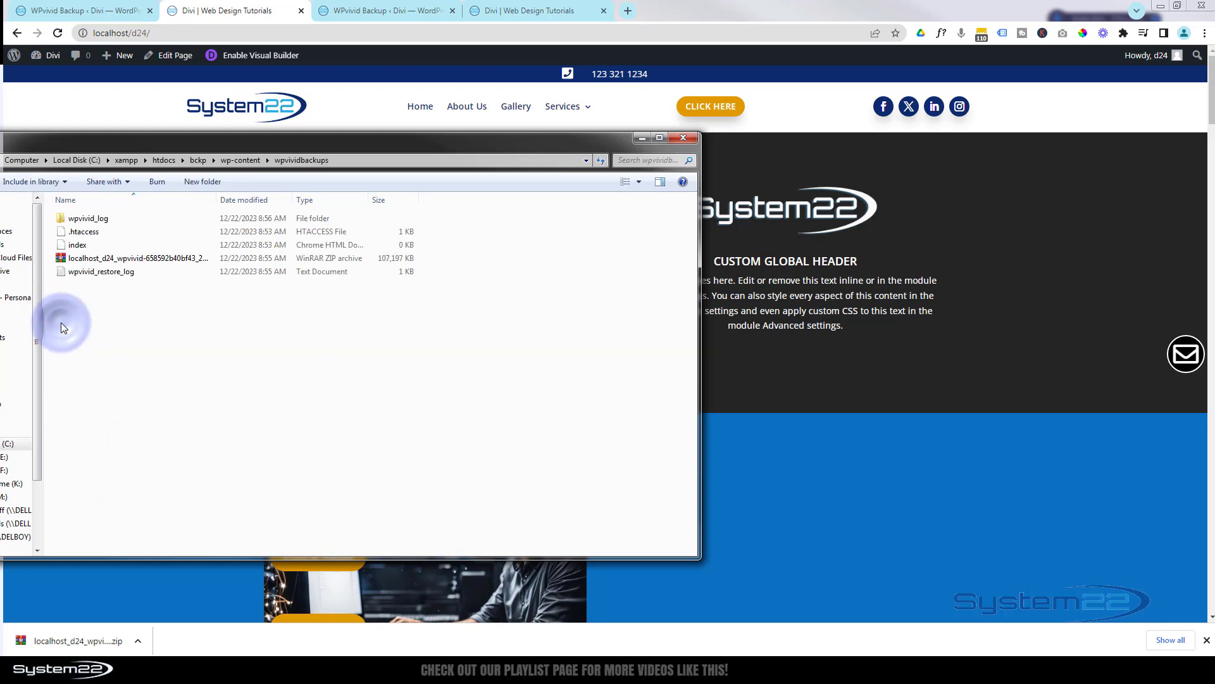
pyautogui.click(113, 259)
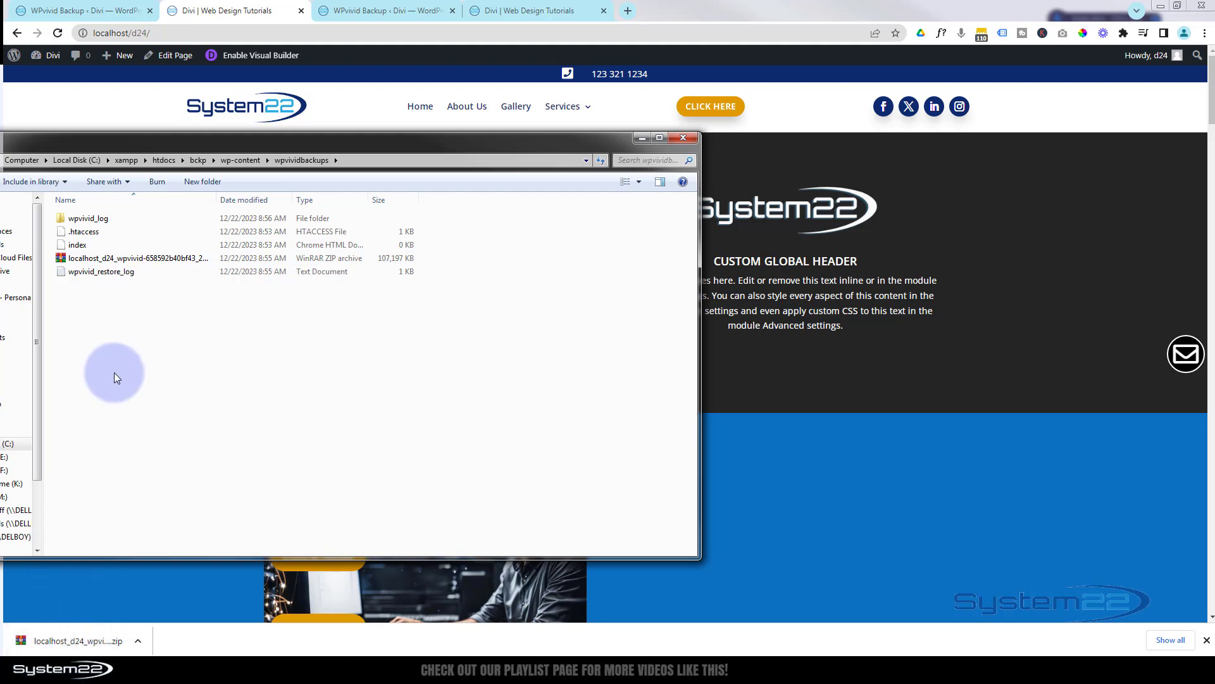
pyautogui.moveTo(451, 143); pyautogui.dragTo(0, 203)
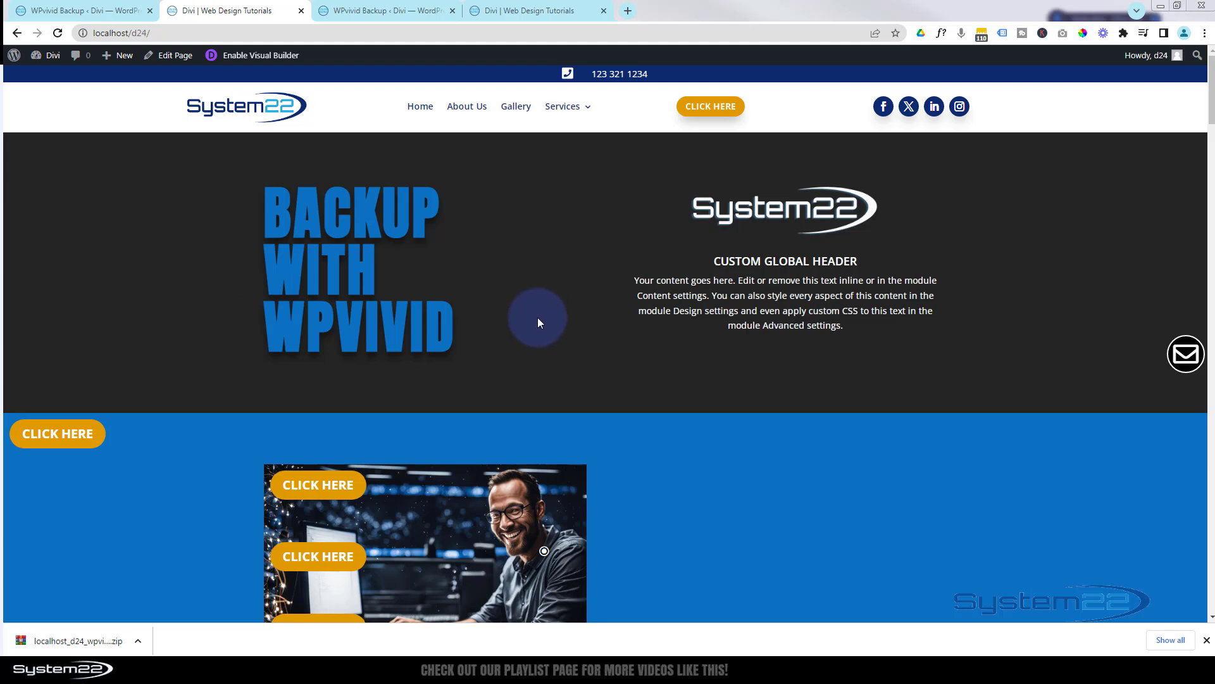
# - Dismiss the browser's download bar and look over the original site's home page from header to footer
pyautogui.click(1208, 641)
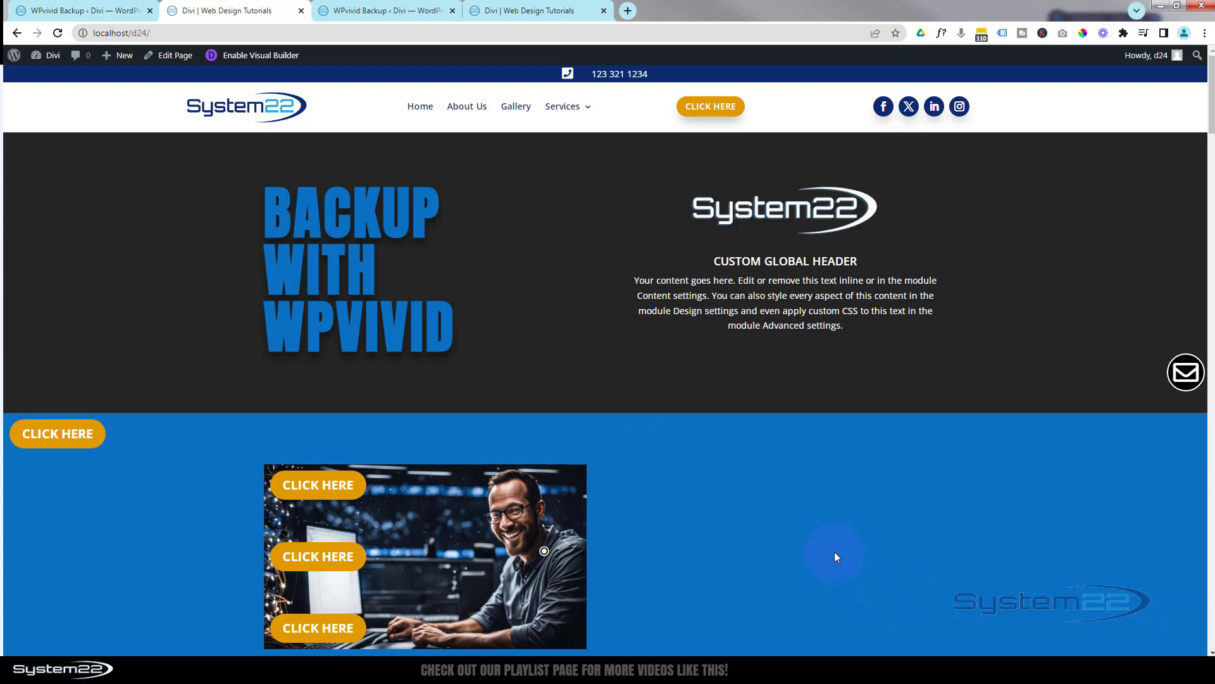
pyautogui.scroll(-1, 834, 551)
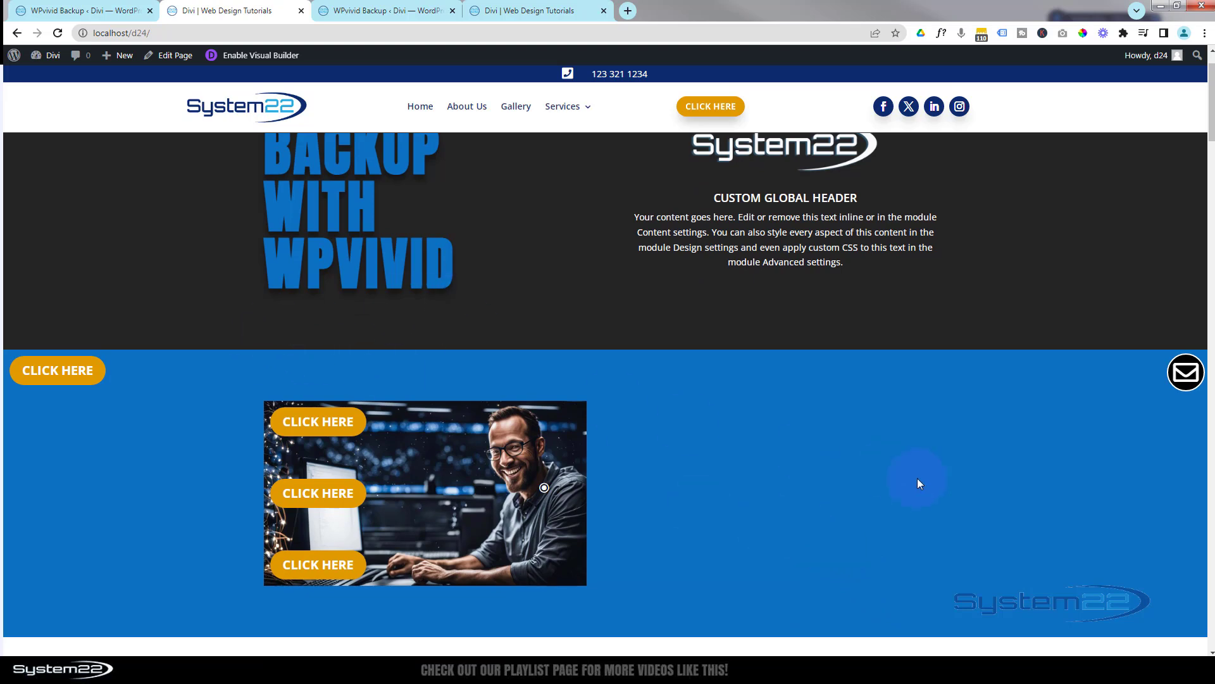
pyautogui.scroll(-3, 918, 483)
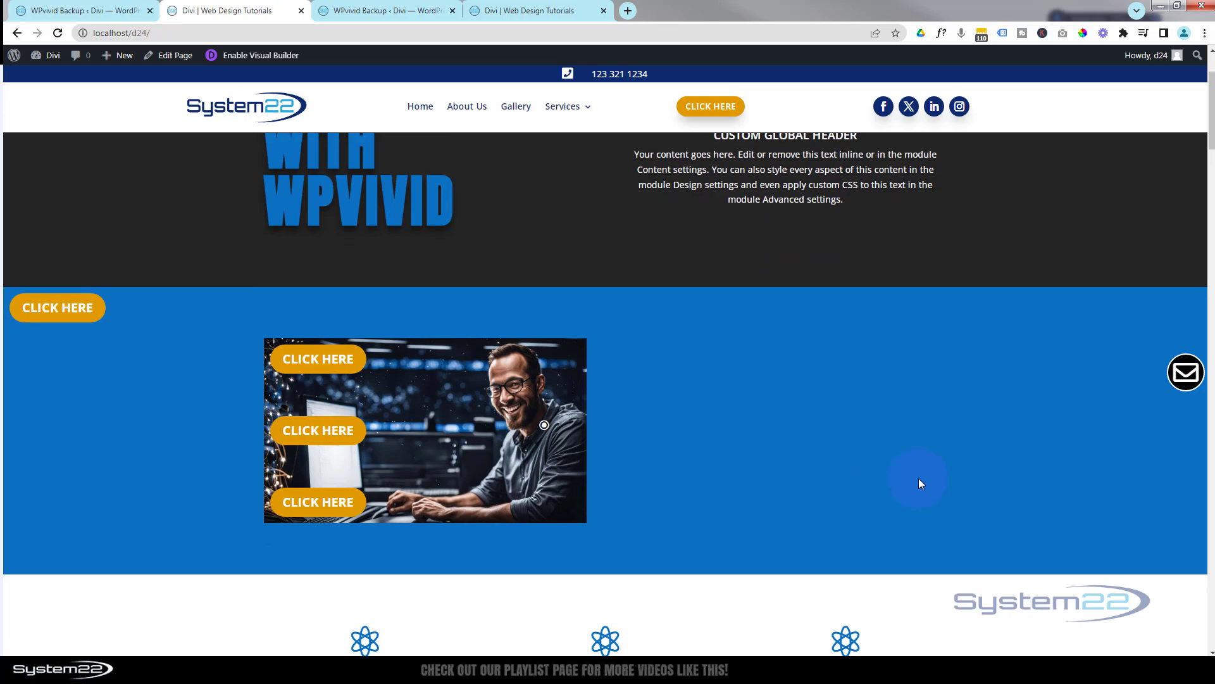
pyautogui.scroll(-8, 920, 482)
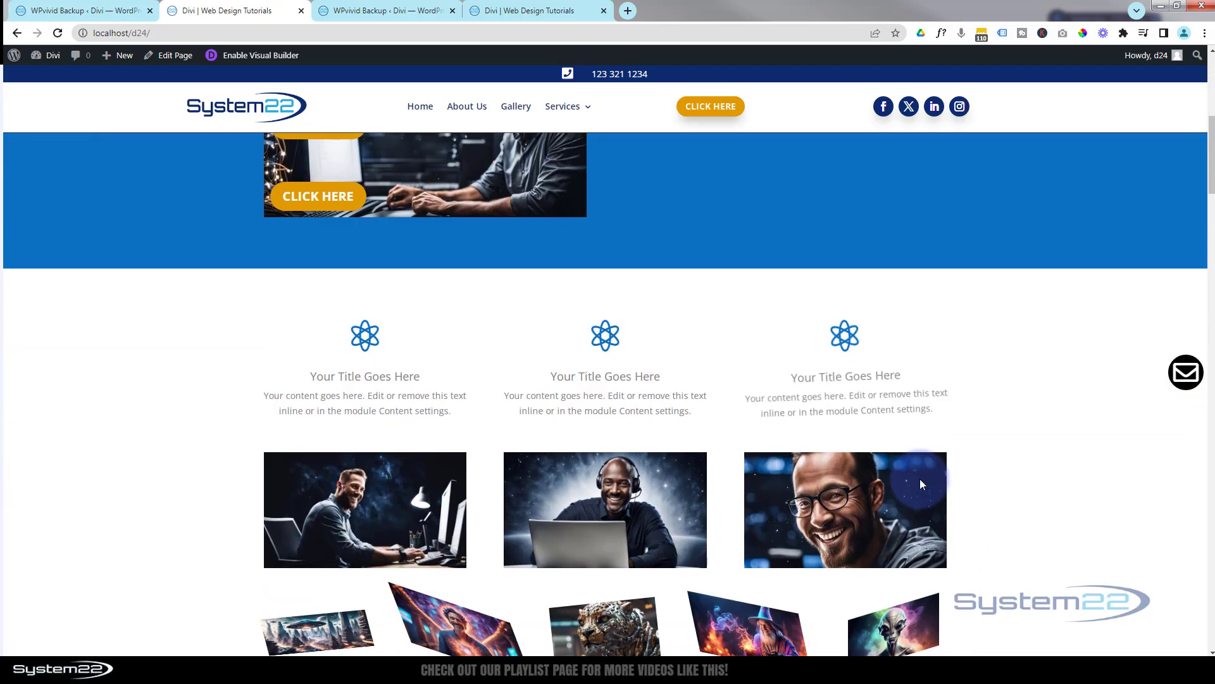
pyautogui.scroll(-15, 921, 479)
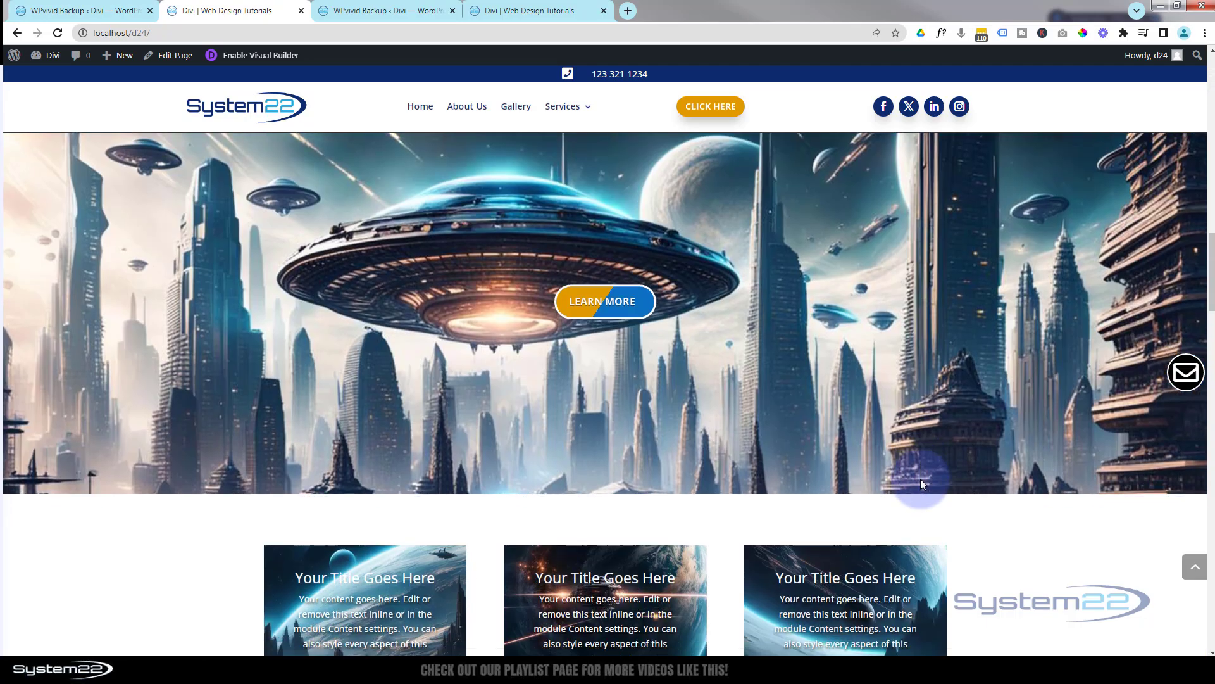
pyautogui.scroll(-20, 922, 483)
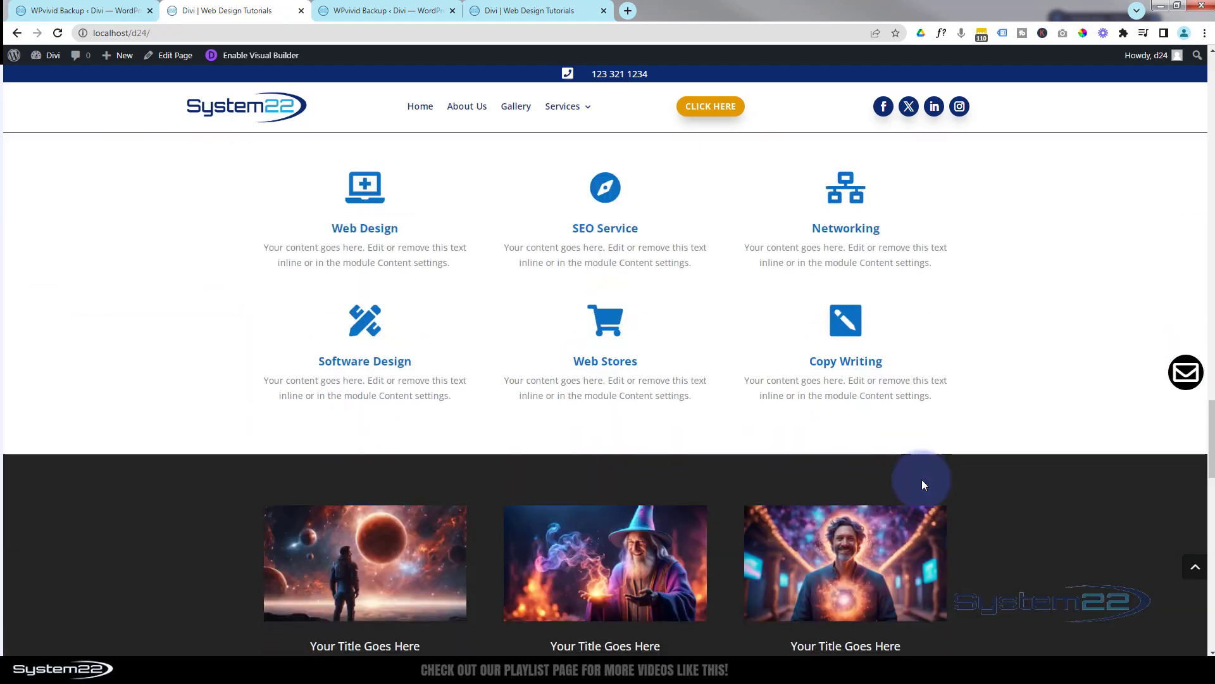
pyautogui.scroll(-10, 923, 484)
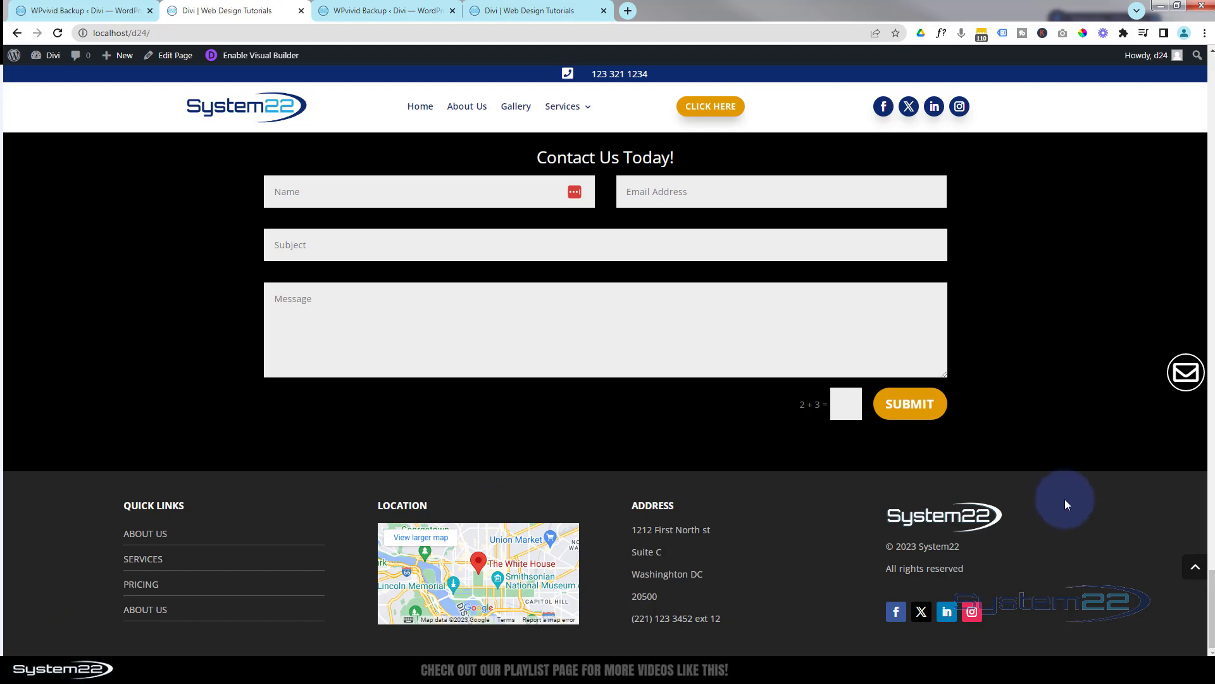
pyautogui.click(1178, 564)
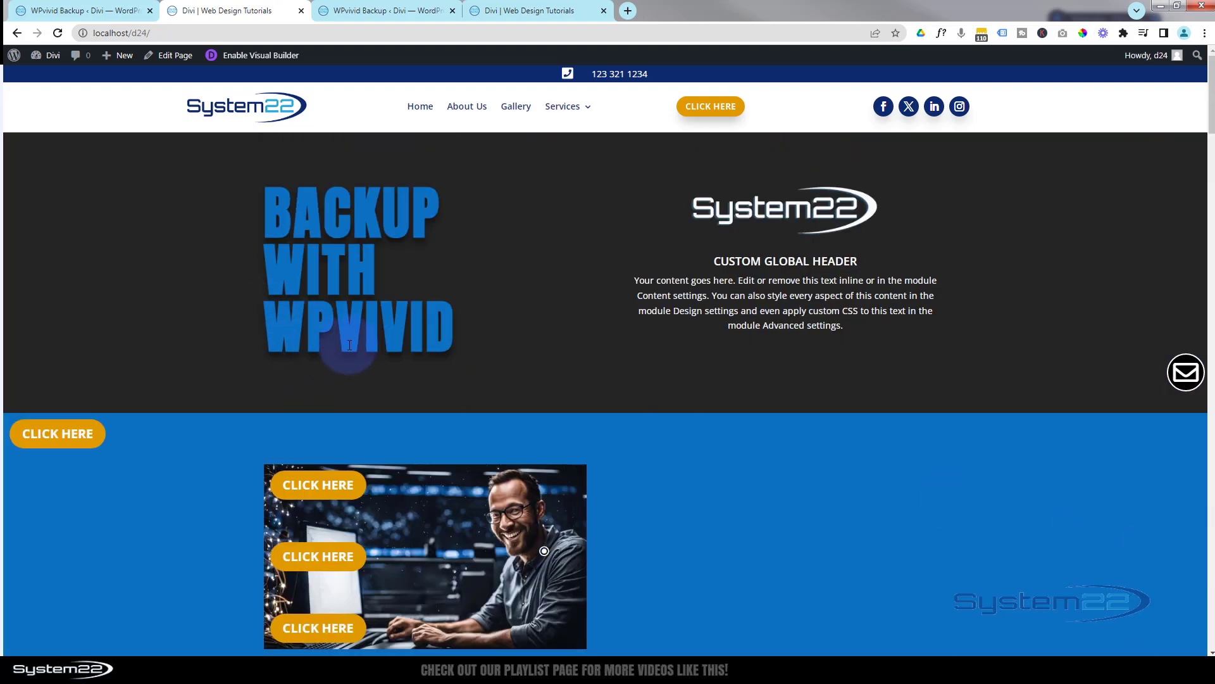
pyautogui.click(543, 299)
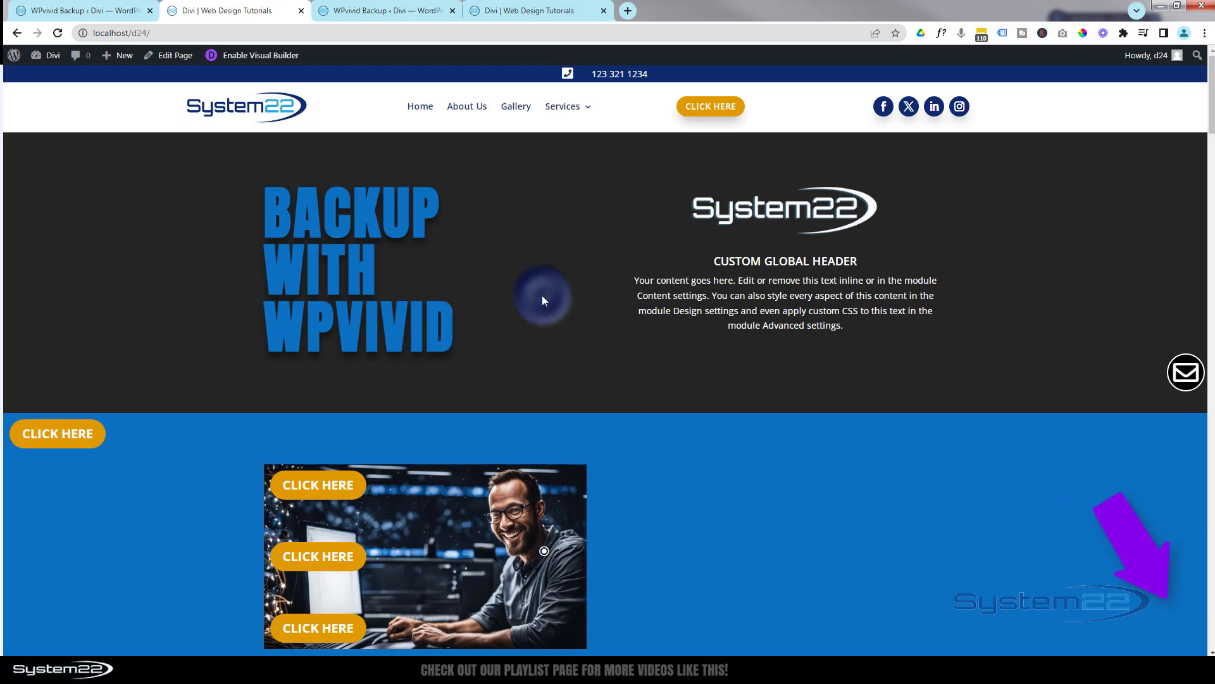